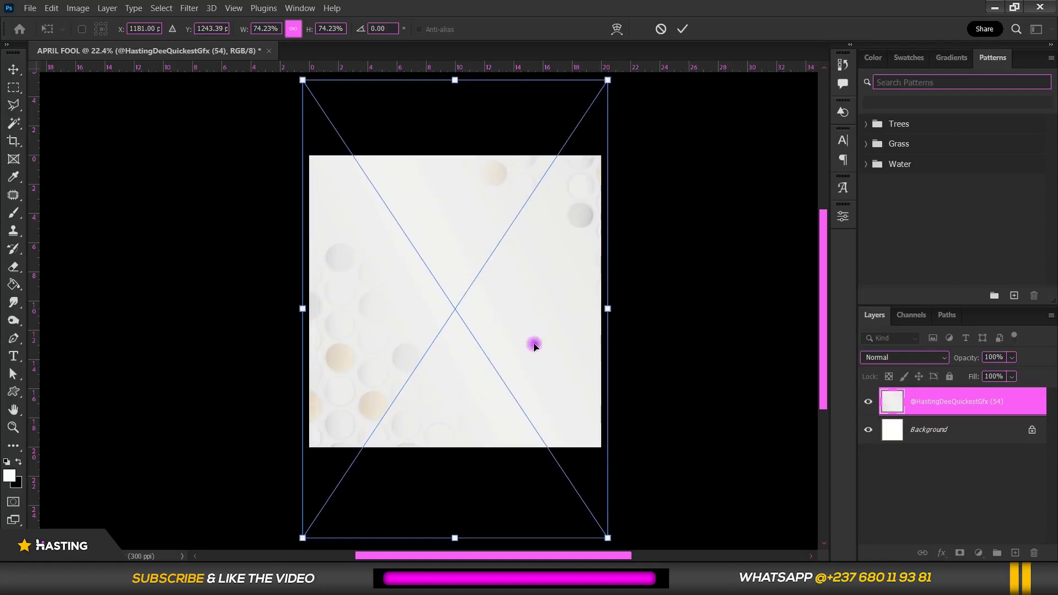
# Commit the placed background image and add a Color Balance adjustment above it with midtones Magenta-Green -53 and Yellow-Blue +61.
pyautogui.press('Return')
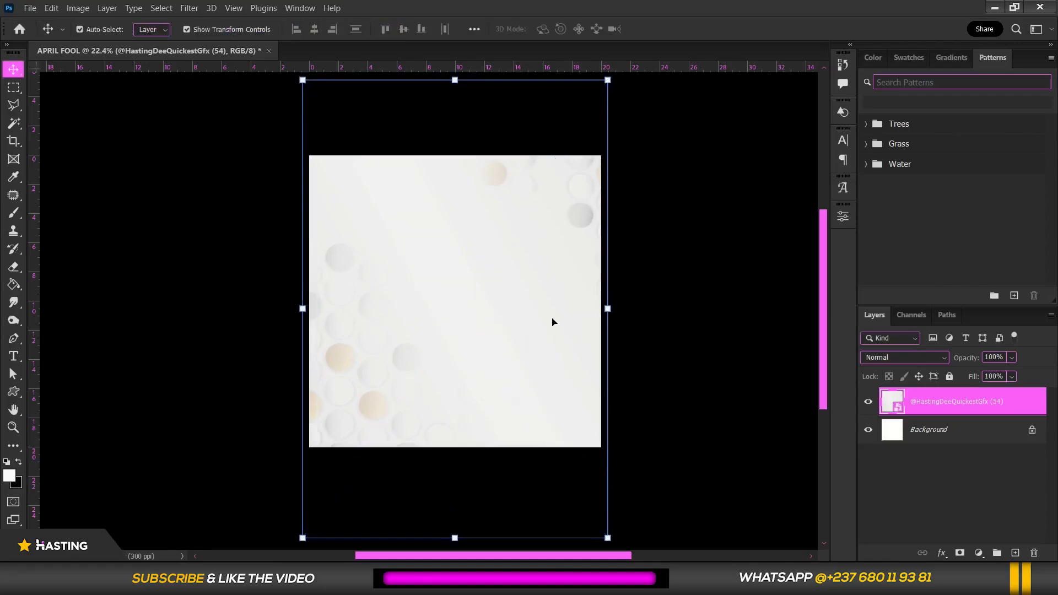
pyautogui.click(977, 552)
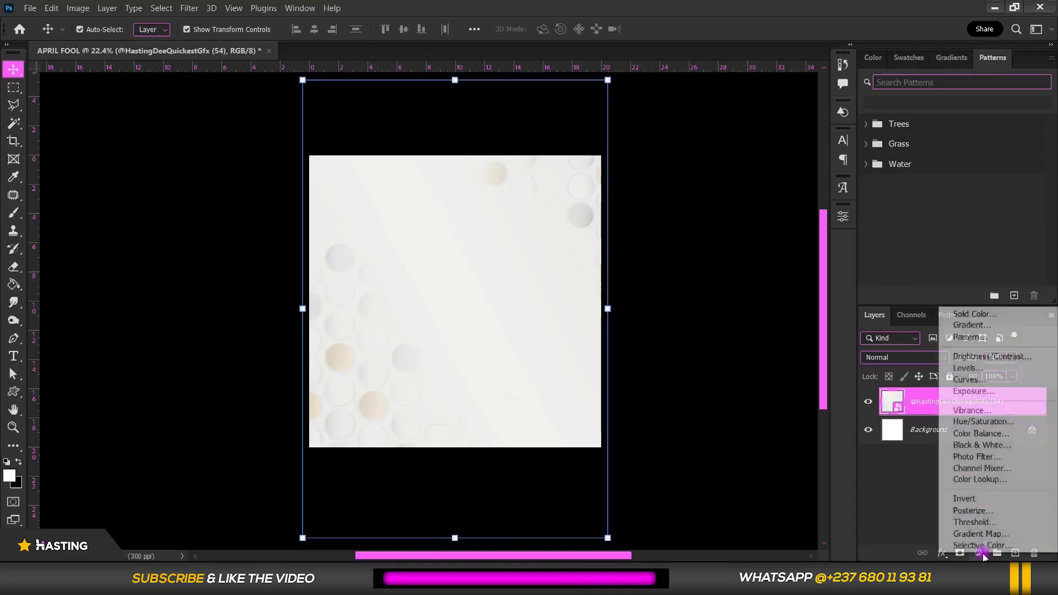
pyautogui.click(978, 434)
pyautogui.moveTo(739, 332); pyautogui.dragTo(707, 309)
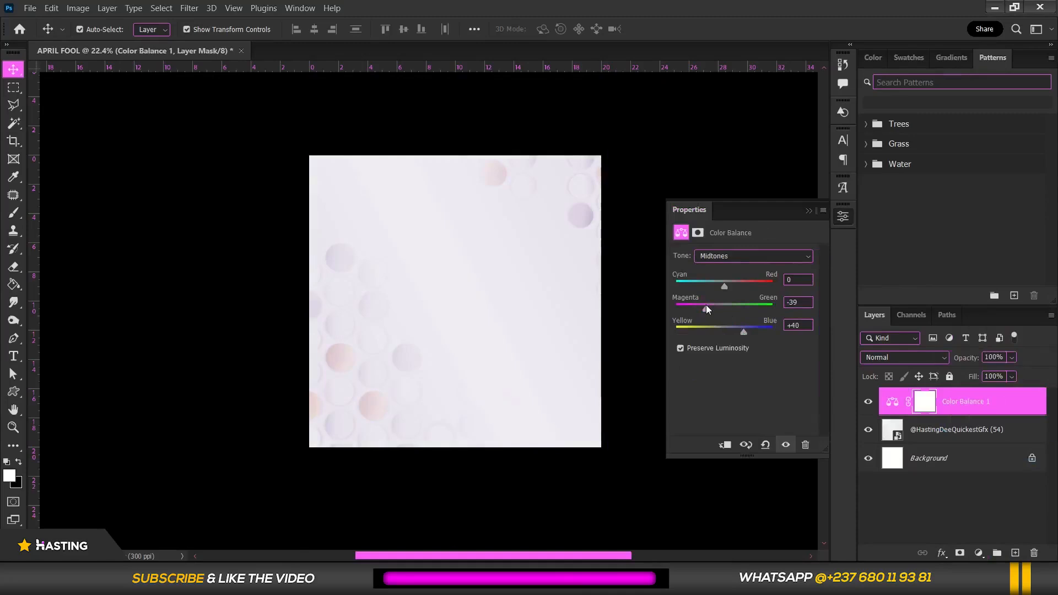
pyautogui.moveTo(744, 332); pyautogui.dragTo(754, 332)
pyautogui.scroll(2, 520, 308)
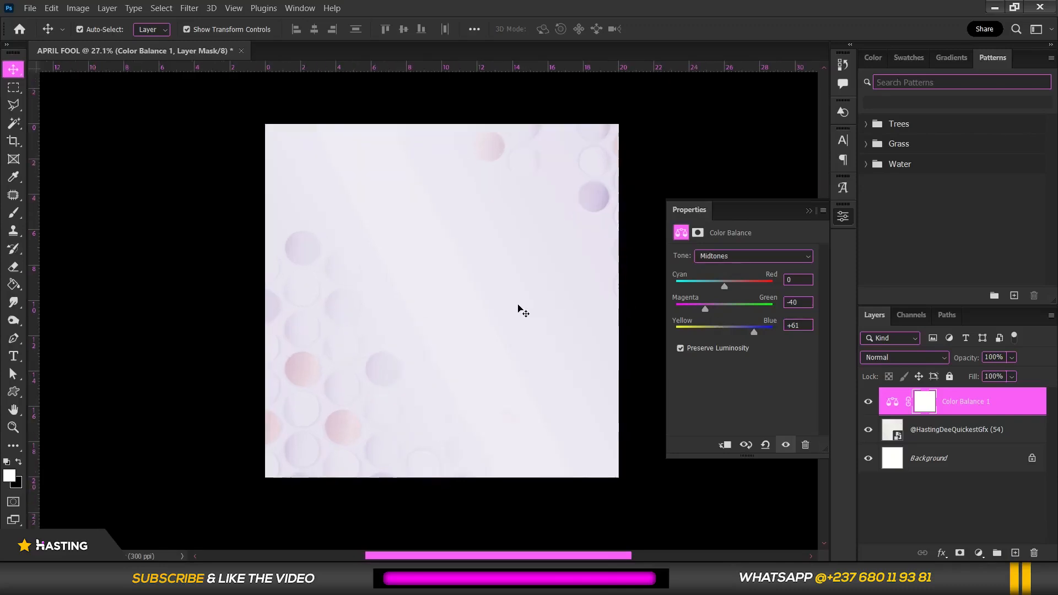
pyautogui.moveTo(703, 311); pyautogui.dragTo(700, 315)
pyautogui.click(868, 403)
pyautogui.click(869, 403)
pyautogui.click(949, 377)
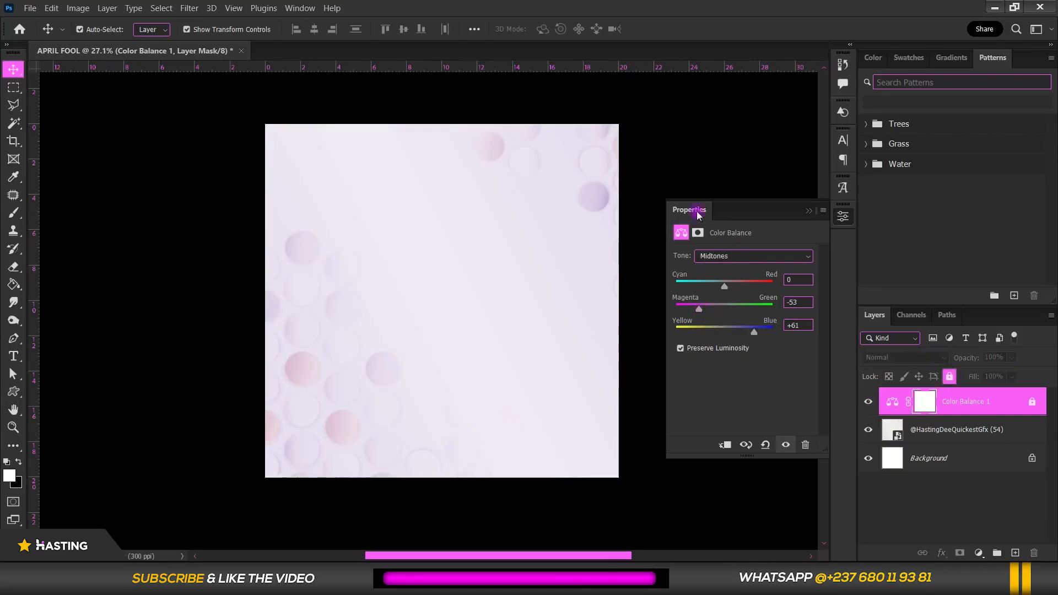
pyautogui.click(813, 210)
pyautogui.click(716, 224)
pyautogui.scroll(-1, 650, 261)
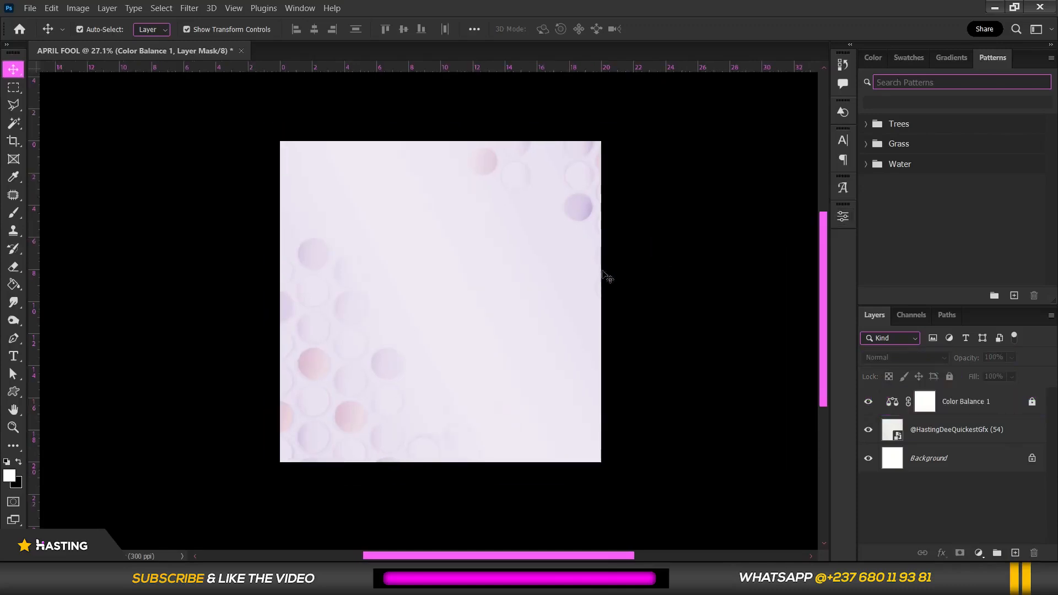
pyautogui.scroll(1, 462, 241)
pyautogui.click(577, 404)
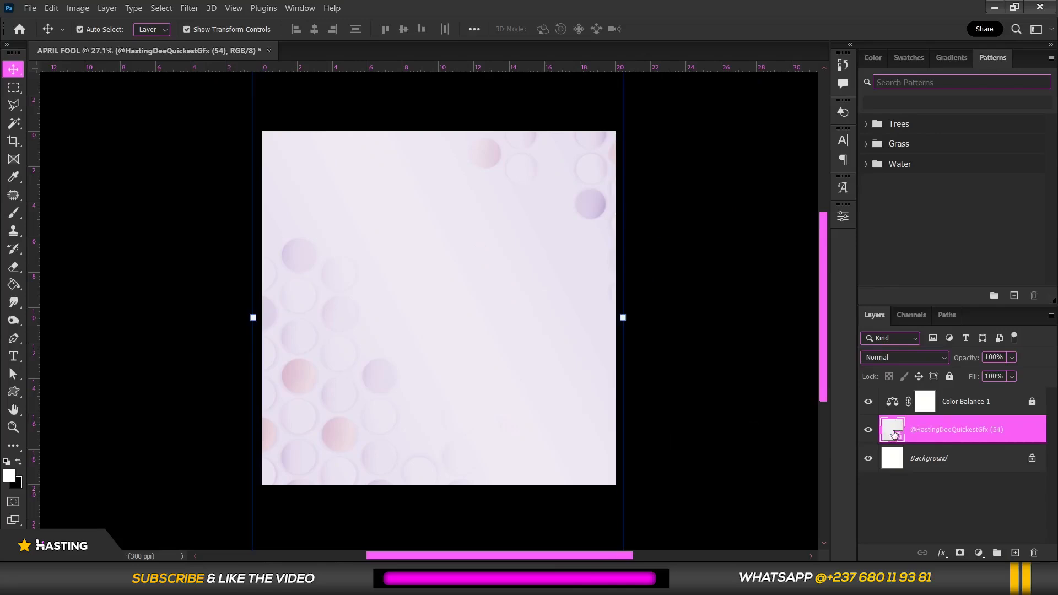
pyautogui.click(949, 377)
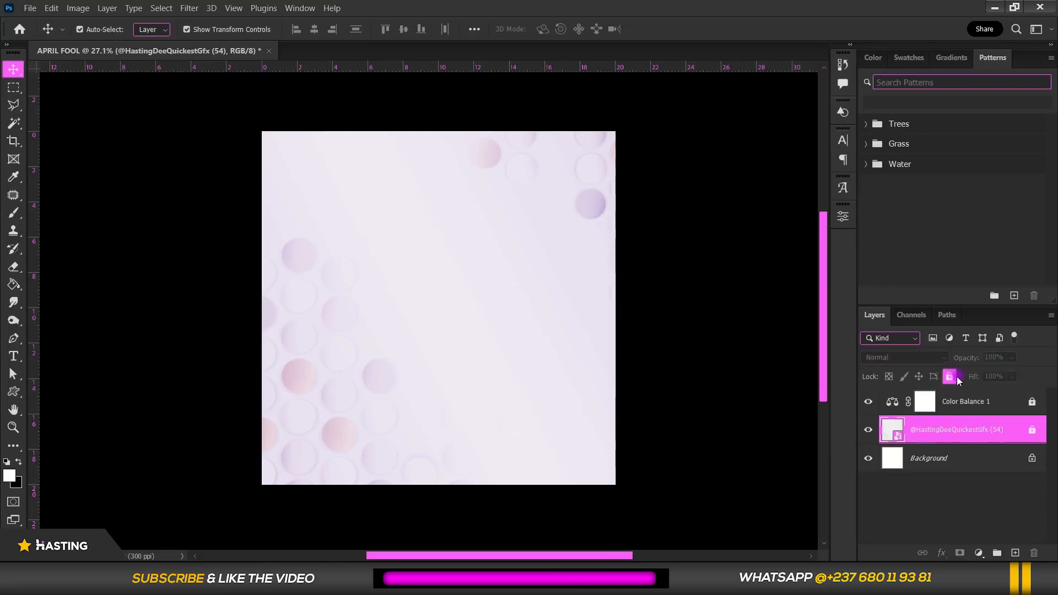
pyautogui.click(653, 360)
pyautogui.click(596, 576)
pyautogui.click(723, 272)
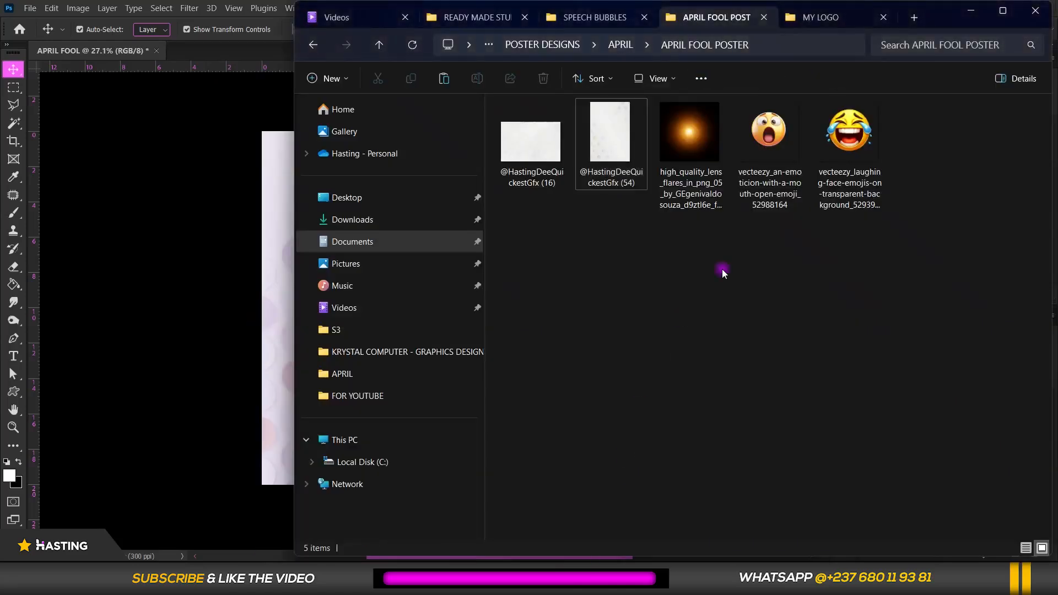
pyautogui.moveTo(540, 144); pyautogui.dragTo(549, 291)
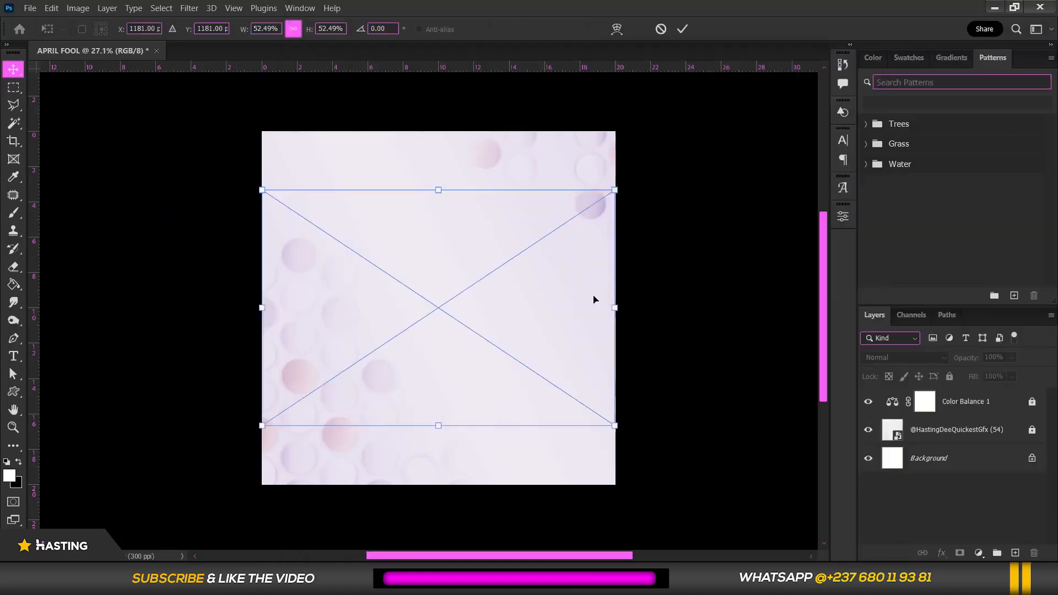
pyautogui.moveTo(619, 308); pyautogui.dragTo(679, 304)
pyautogui.press('Return')
pyautogui.click(896, 357)
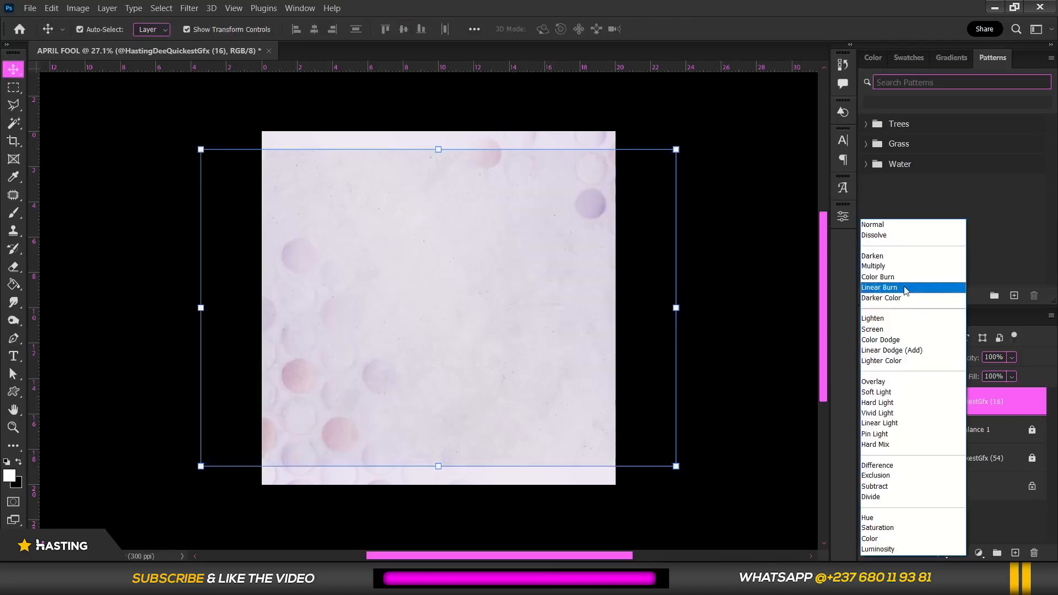
pyautogui.click(904, 285)
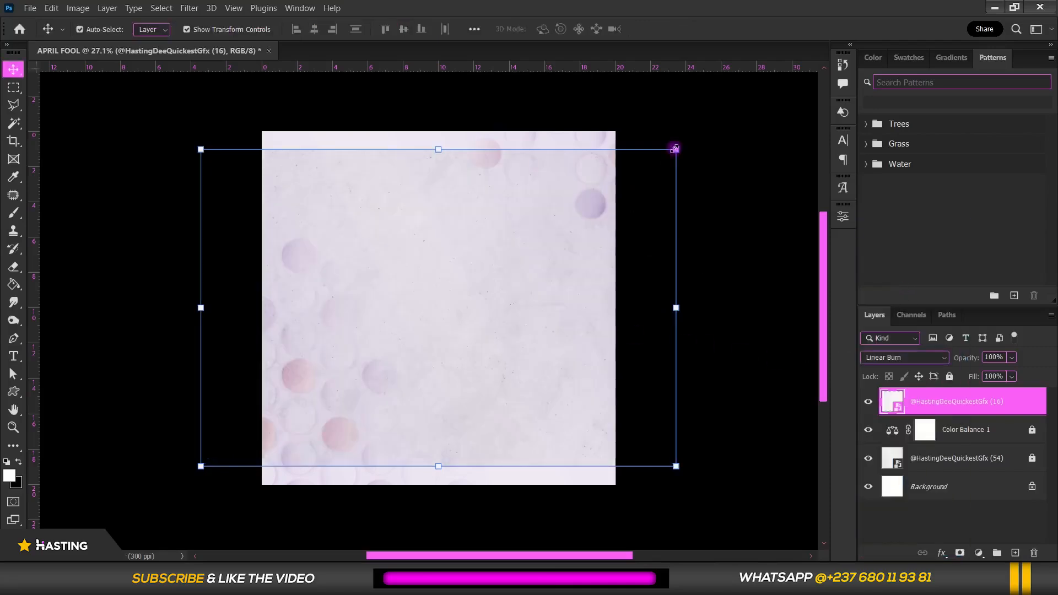
pyautogui.click(676, 149)
pyautogui.moveTo(705, 135); pyautogui.dragTo(713, 123)
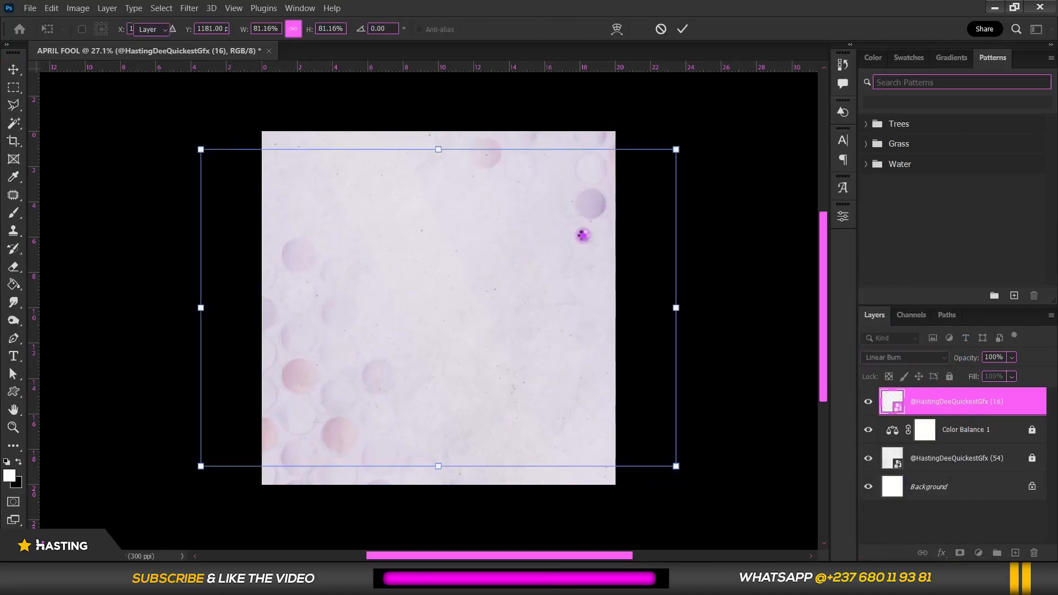
pyautogui.press('Return')
pyautogui.scroll(2, 477, 373)
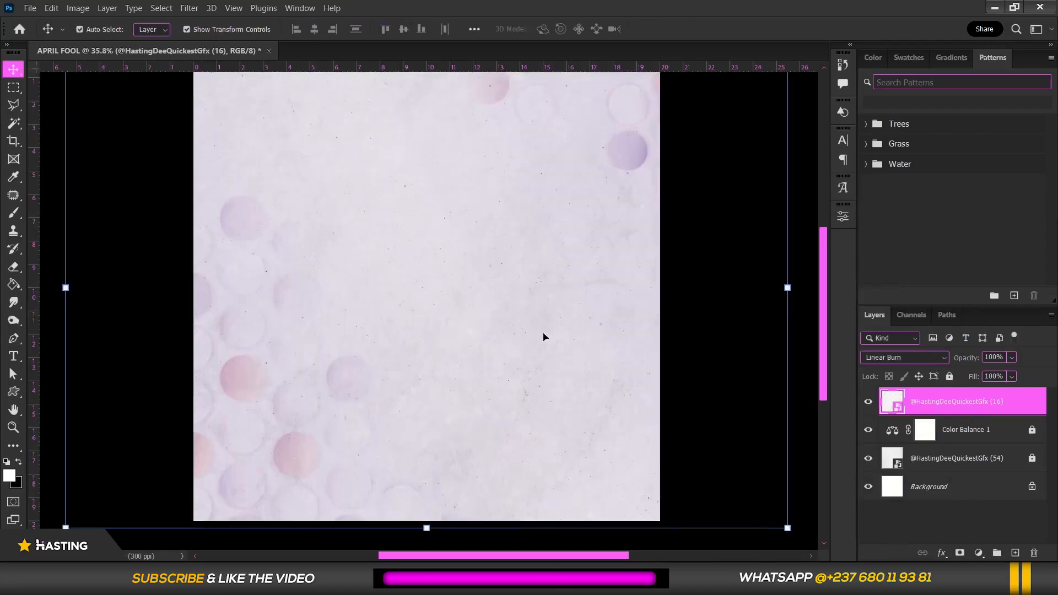
pyautogui.scroll(-2, 544, 336)
pyautogui.scroll(1, 428, 336)
pyautogui.click(868, 401)
pyautogui.click(868, 402)
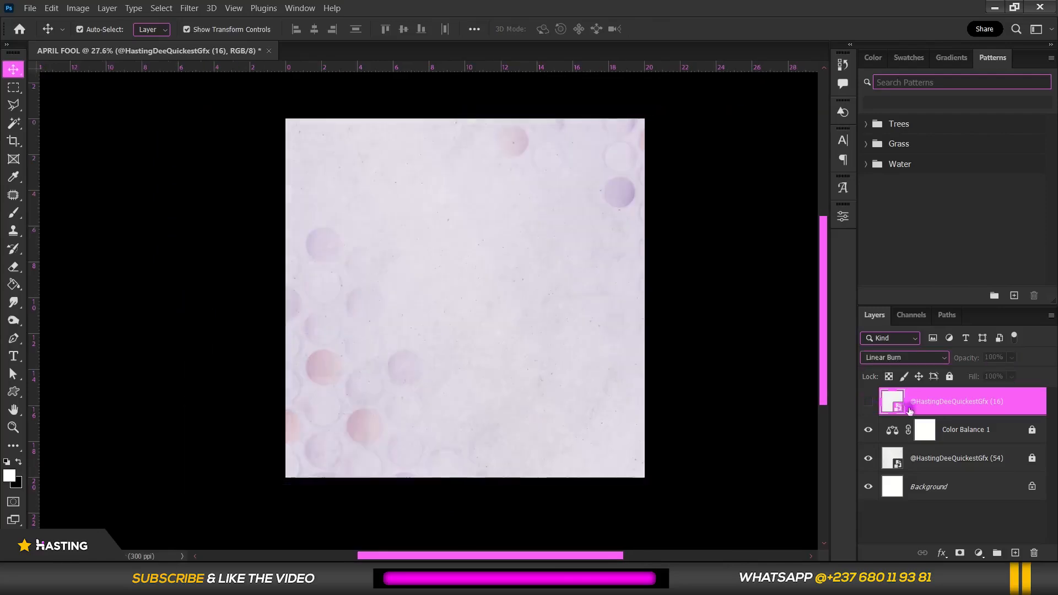
pyautogui.click(875, 404)
pyautogui.click(582, 467)
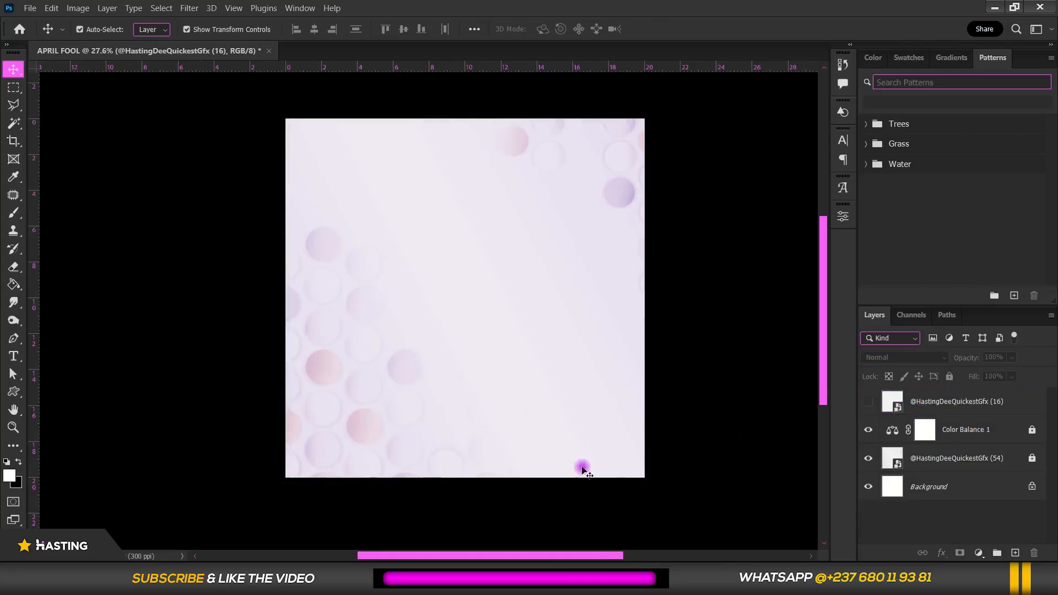
# Place the Hasting dee quickest Title black UPDATED logo from the MY LOGO folder, scaled to 7.12% near the poster's top centre.
pyautogui.click(610, 578)
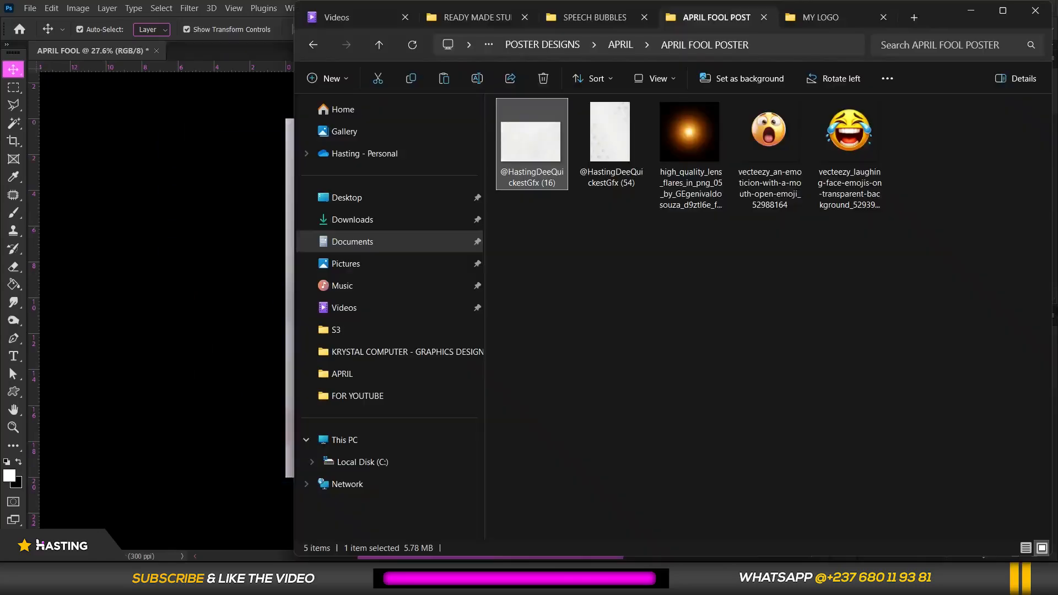
pyautogui.click(821, 17)
pyautogui.click(637, 411)
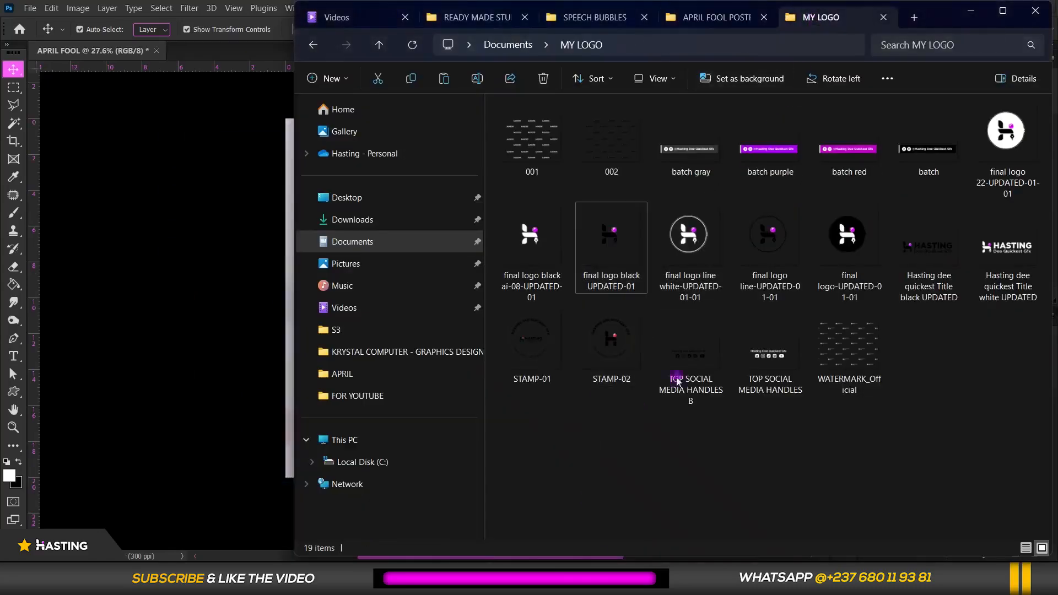
pyautogui.click(931, 249)
pyautogui.moveTo(929, 259); pyautogui.dragTo(374, 208)
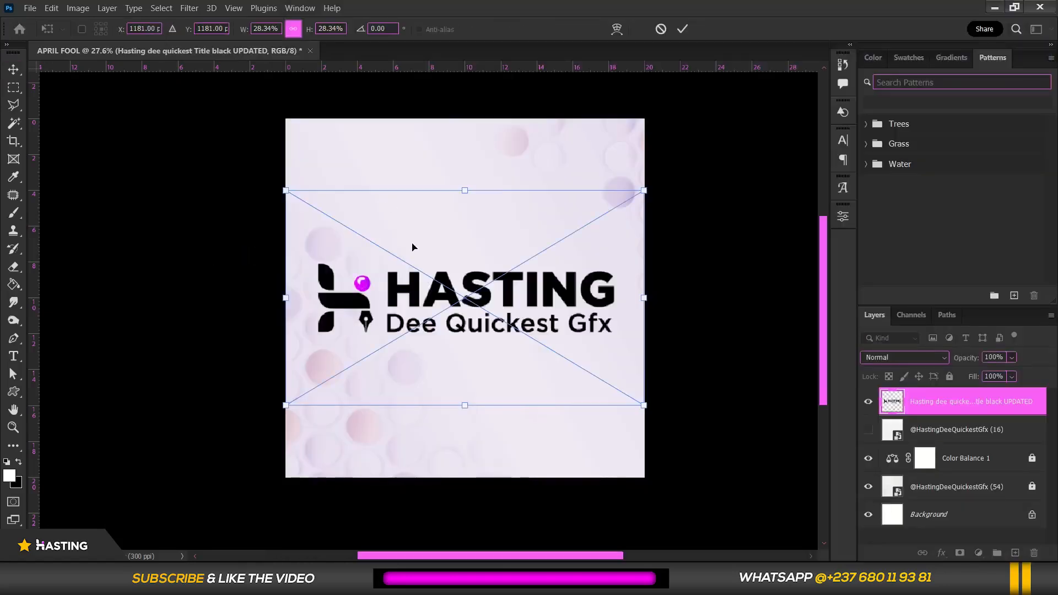
pyautogui.scroll(1, 408, 241)
pyautogui.moveTo(673, 184); pyautogui.dragTo(496, 142)
pyautogui.press('Return')
# Add margin guides at 2 and 18 on both rulers, equally inset from all four canvas edges.
pyautogui.moveTo(31, 224); pyautogui.dragTo(628, 146)
pyautogui.moveTo(483, 67); pyautogui.dragTo(417, 442)
pyautogui.scroll(-1, 478, 72)
pyautogui.scroll(2, 460, 179)
# Centre the logo on the upper margin guide and scale it down to 5.74%.
pyautogui.moveTo(485, 150); pyautogui.dragTo(484, 161)
pyautogui.click(511, 165)
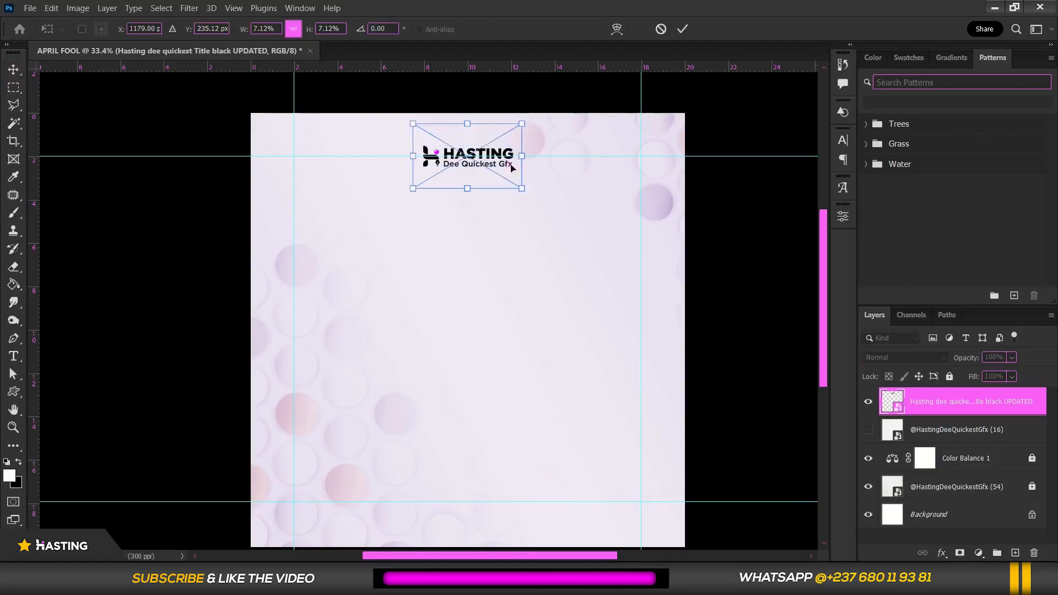
pyautogui.moveTo(520, 190); pyautogui.dragTo(511, 182)
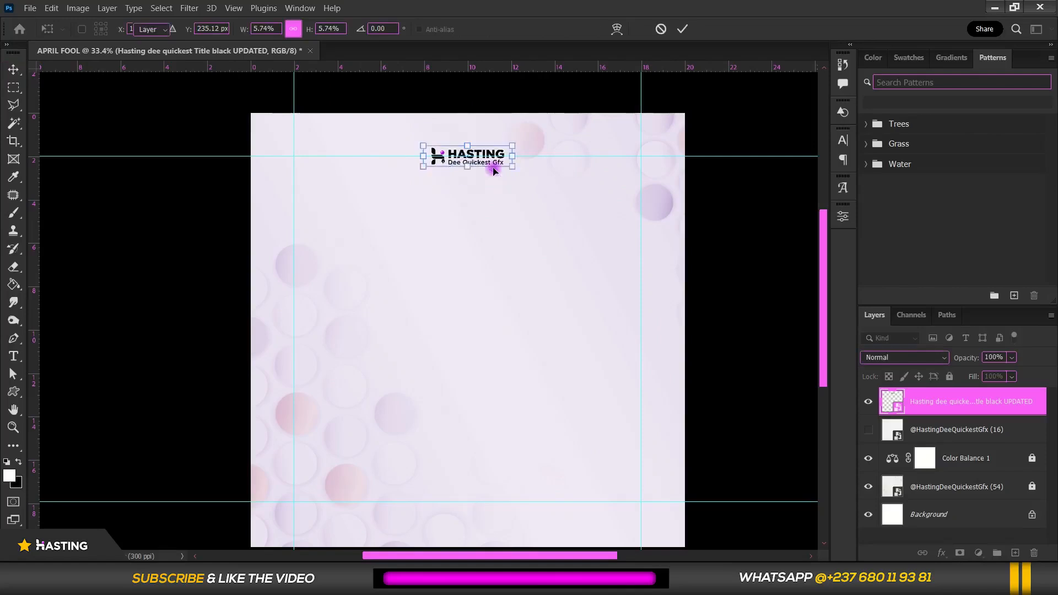
pyautogui.press('Return')
pyautogui.scroll(-2, 489, 166)
pyautogui.click(695, 232)
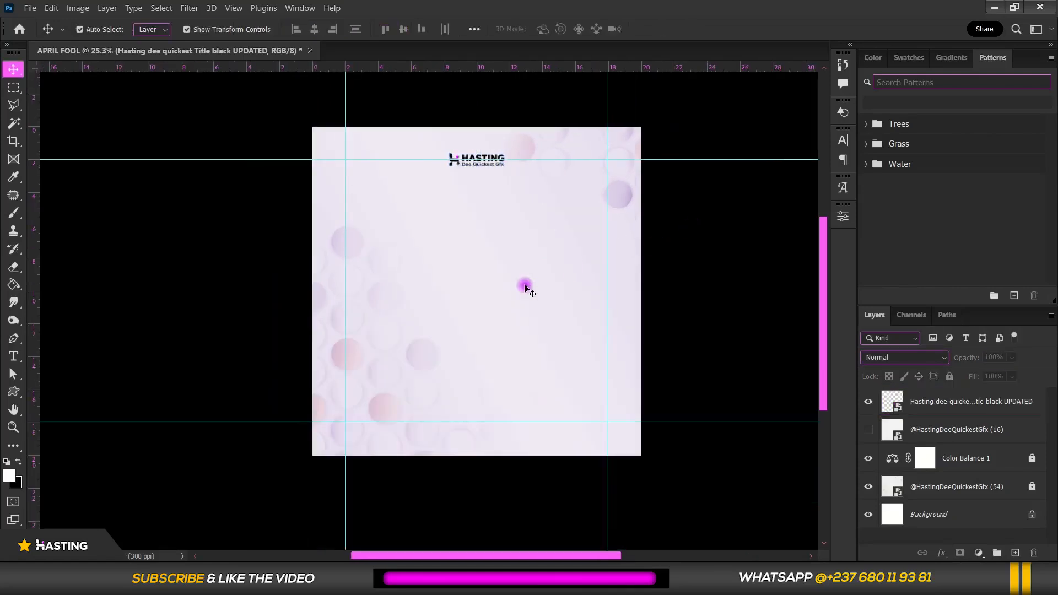
# Add a vertical guide at 10 on the ruler, through the centre of the canvas.
pyautogui.scroll(1, 528, 291)
pyautogui.moveTo(34, 257); pyautogui.dragTo(474, 187)
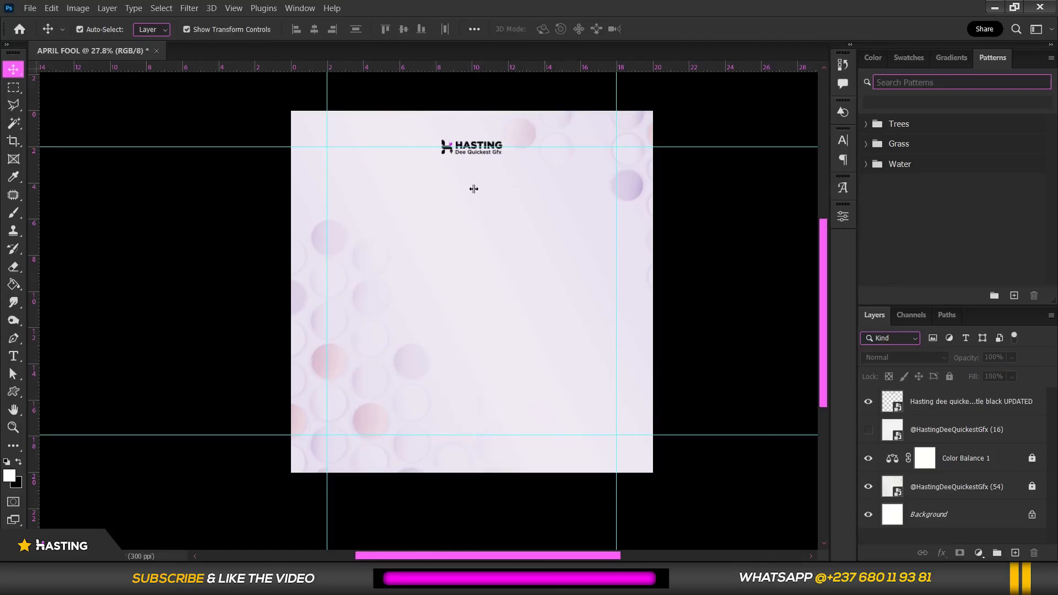
pyautogui.scroll(2, 478, 160)
pyautogui.scroll(-2, 477, 158)
pyautogui.scroll(-3, 480, 163)
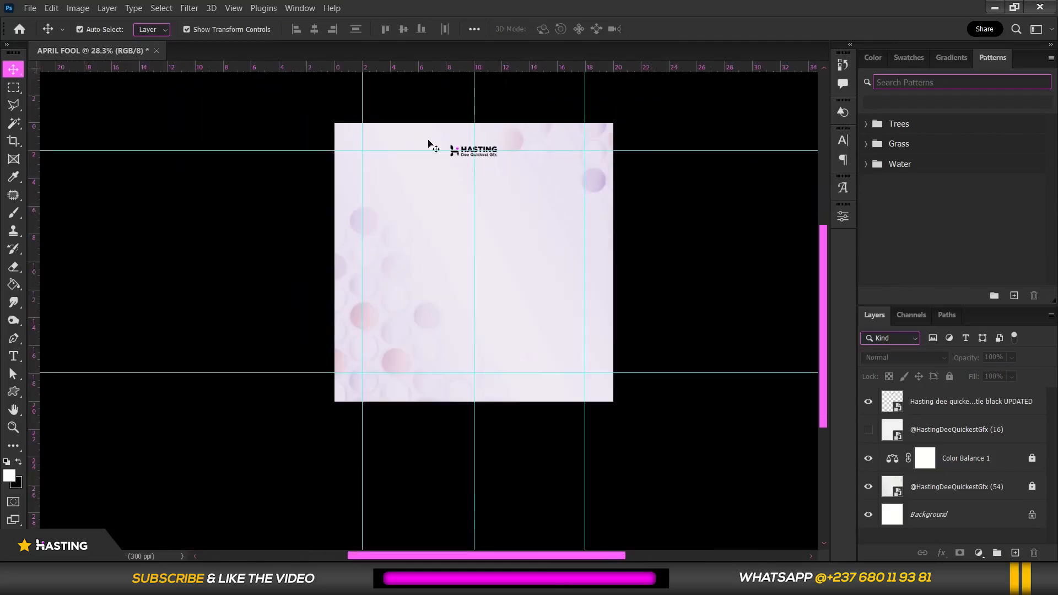
pyautogui.scroll(1, 459, 176)
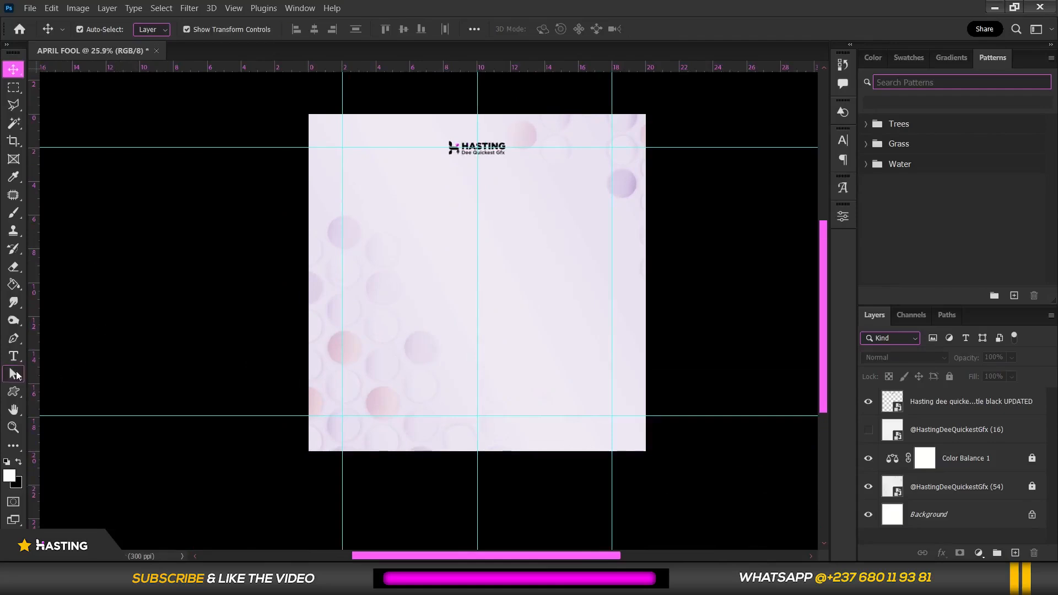
# Add the headline text "FOOL!" in Cartwheel Regular at 583 px and position it below the logo.
pyautogui.click(13, 357)
pyautogui.scroll(2, 414, 243)
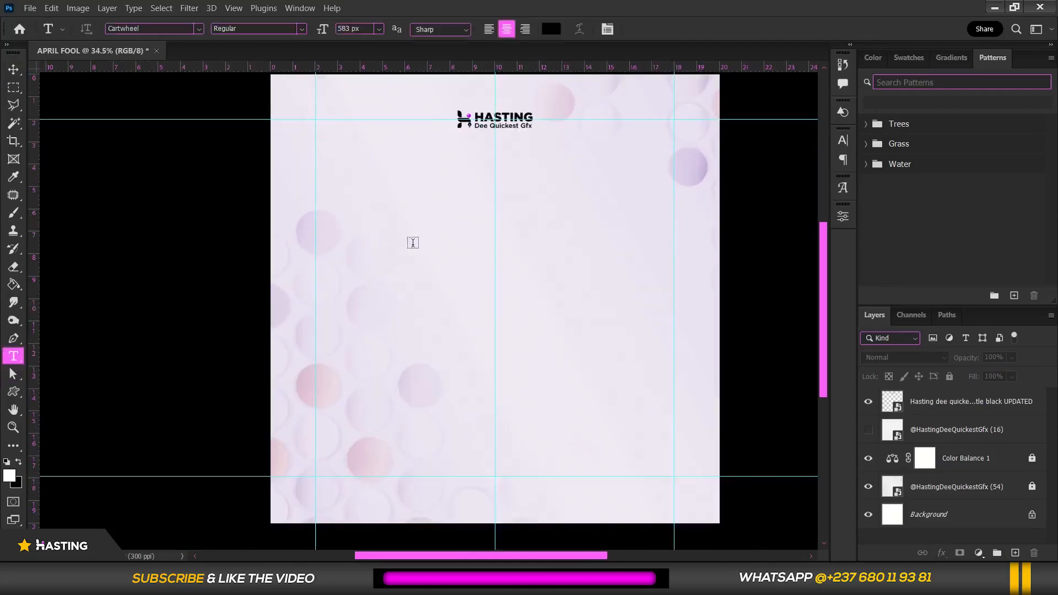
pyautogui.click(400, 250)
pyautogui.write('F')
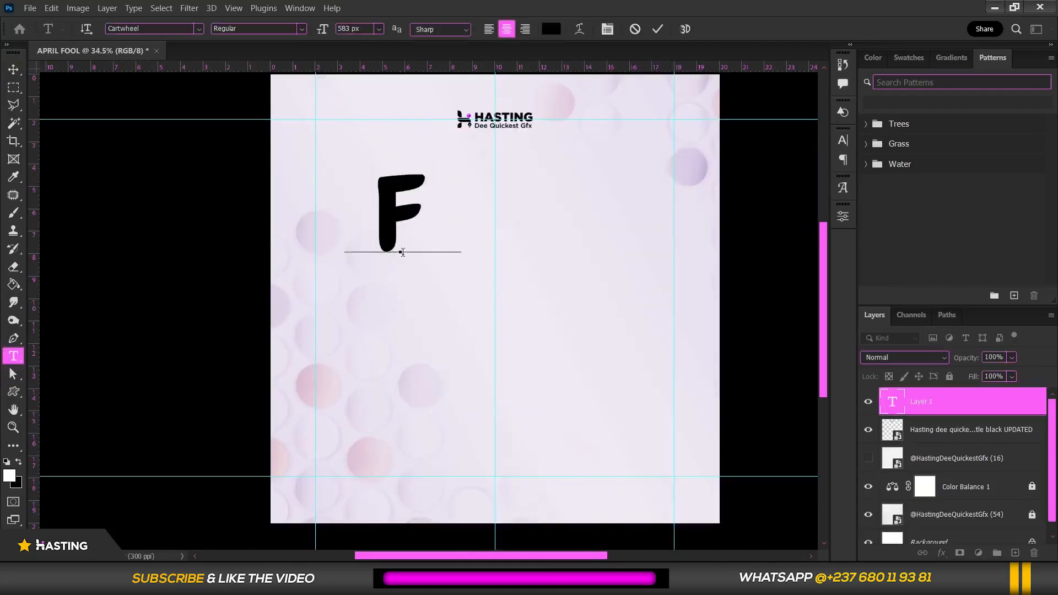
pyautogui.write('OOL!')
pyautogui.moveTo(426, 311); pyautogui.dragTo(534, 314)
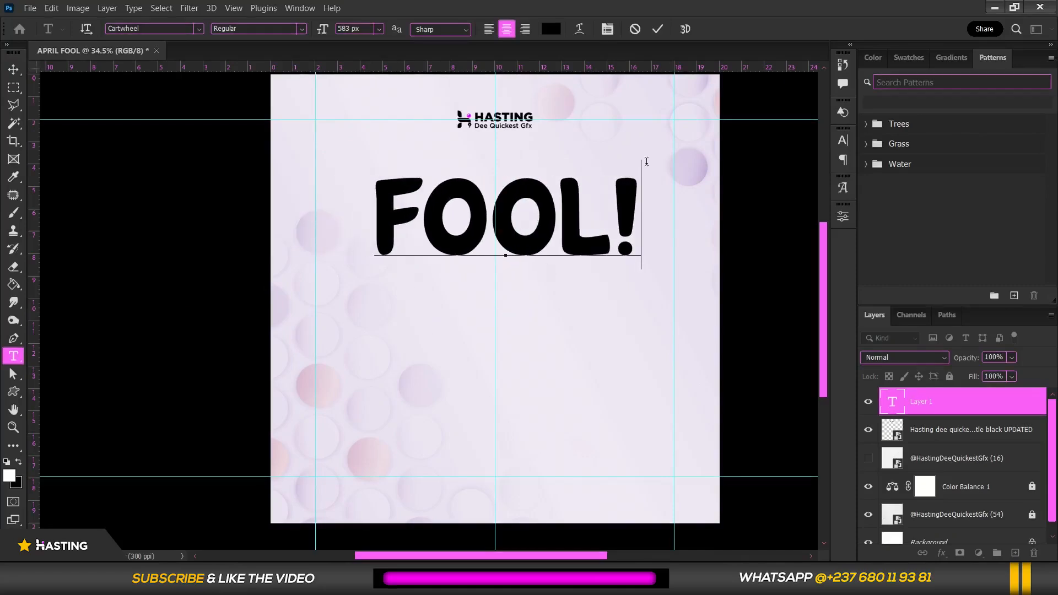
pyautogui.moveTo(633, 214); pyautogui.dragTo(323, 236)
pyautogui.click(610, 200)
# Warp the "FOOL!" text with a horizontal Arc style and a bend of +23%.
pyautogui.click(580, 30)
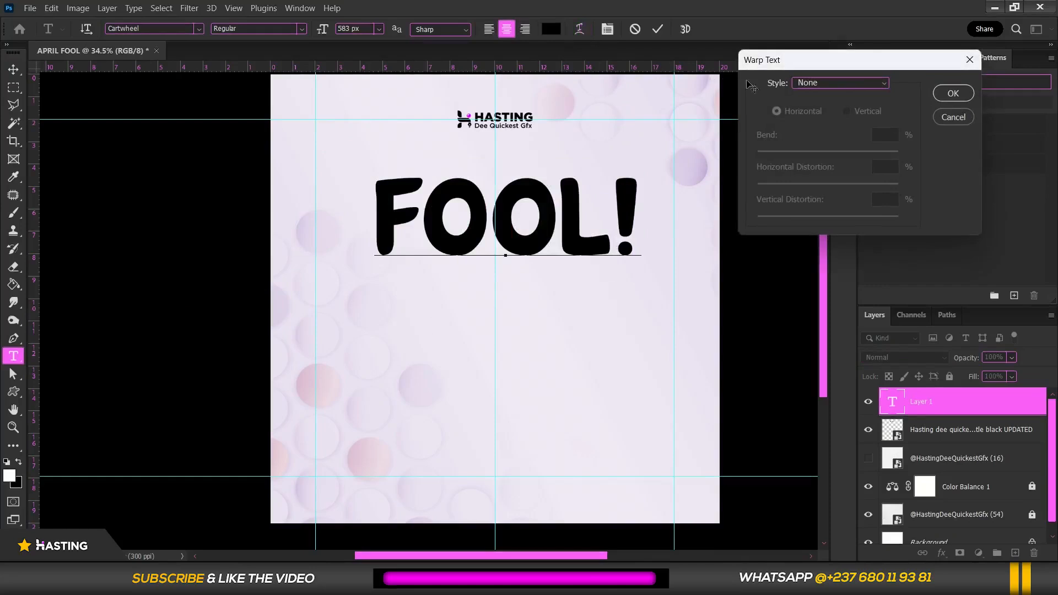
pyautogui.click(867, 81)
pyautogui.click(842, 117)
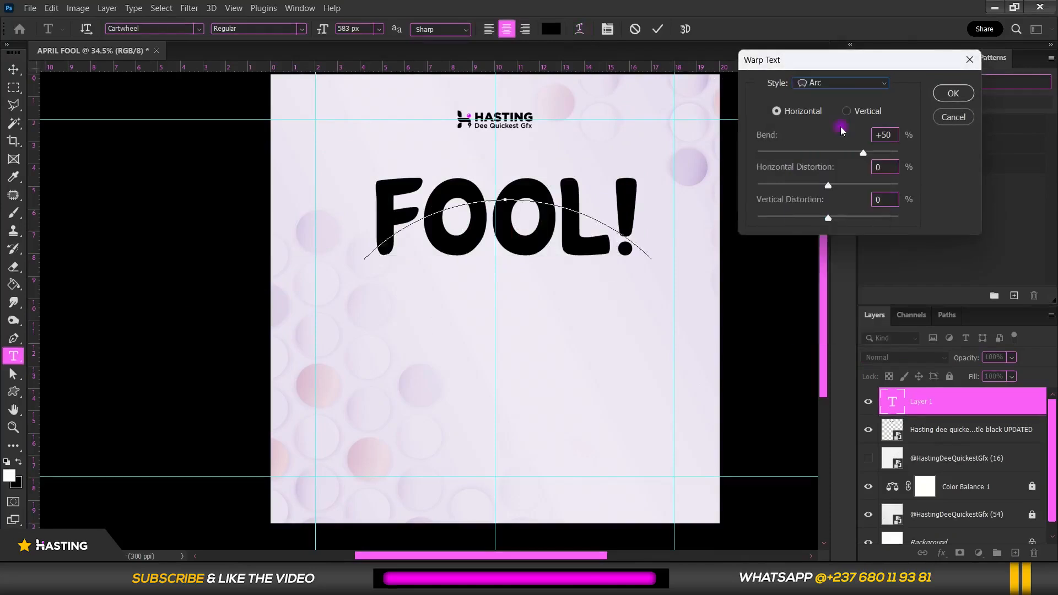
pyautogui.moveTo(830, 154); pyautogui.dragTo(845, 155)
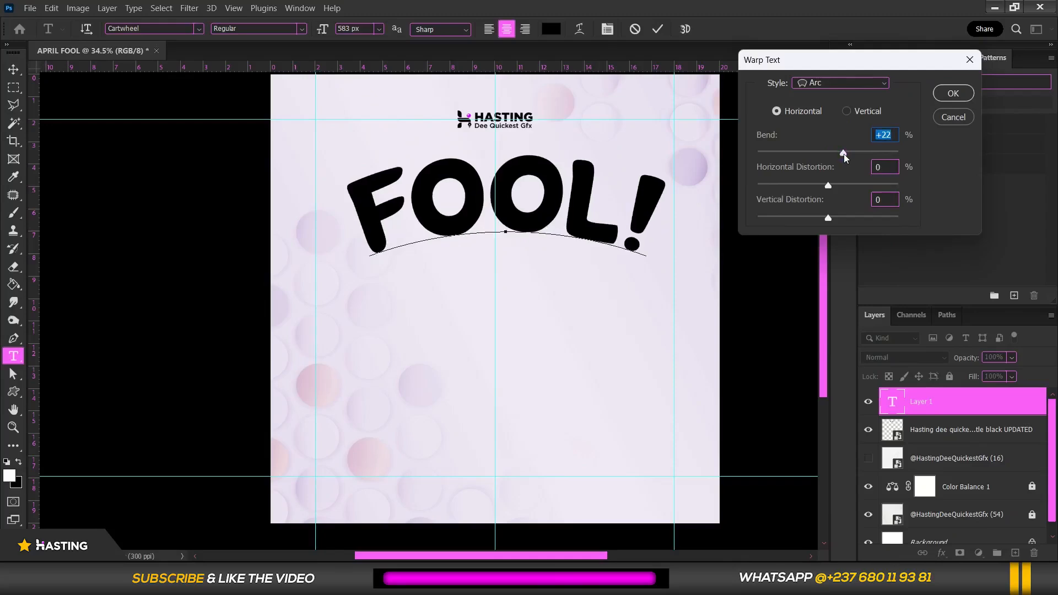
pyautogui.press('Up')
pyautogui.press('Up')
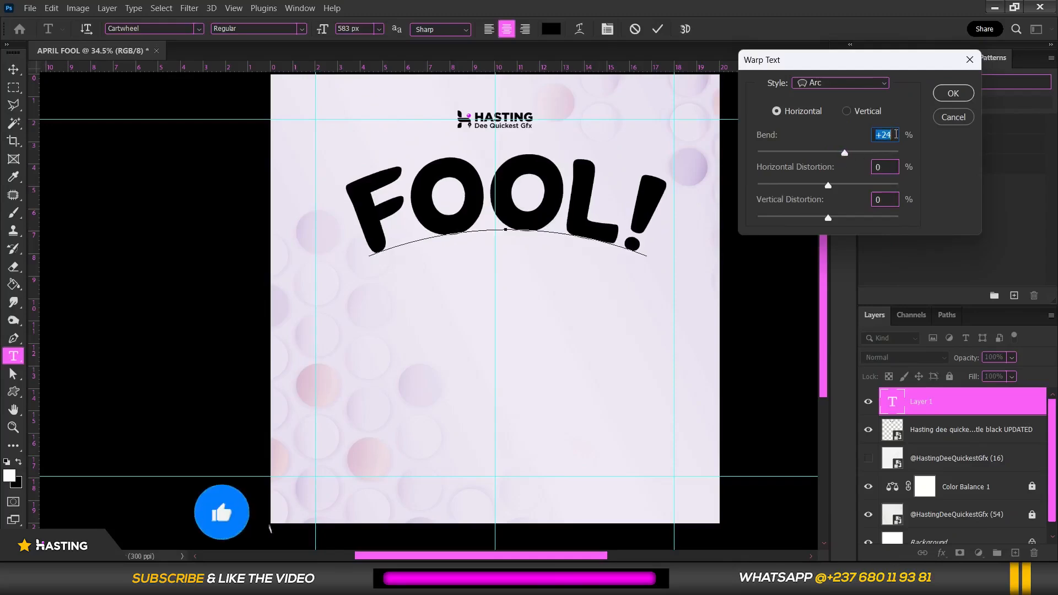
pyautogui.press('Down')
pyautogui.click(953, 94)
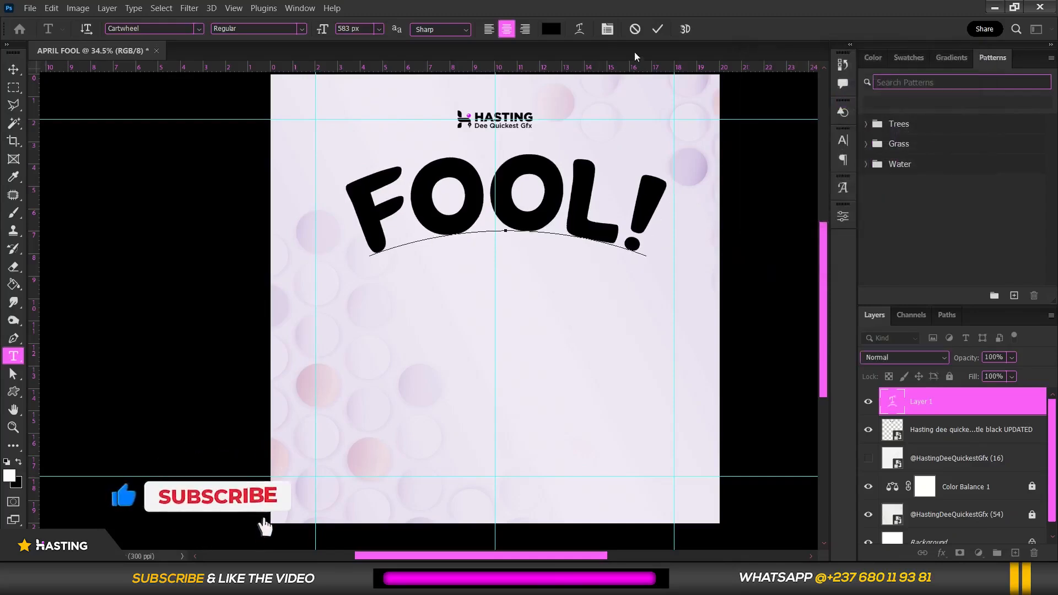
# Set the letter tracking of the arched "FOOL!" text to -20.
pyautogui.moveTo(667, 222); pyautogui.dragTo(375, 222)
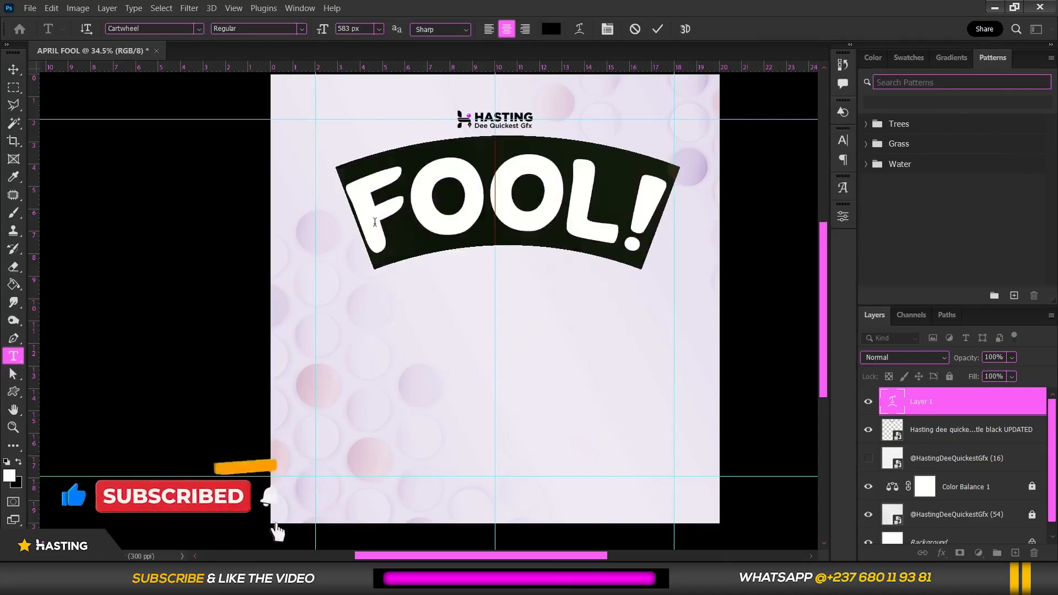
pyautogui.click(608, 28)
pyautogui.click(734, 176)
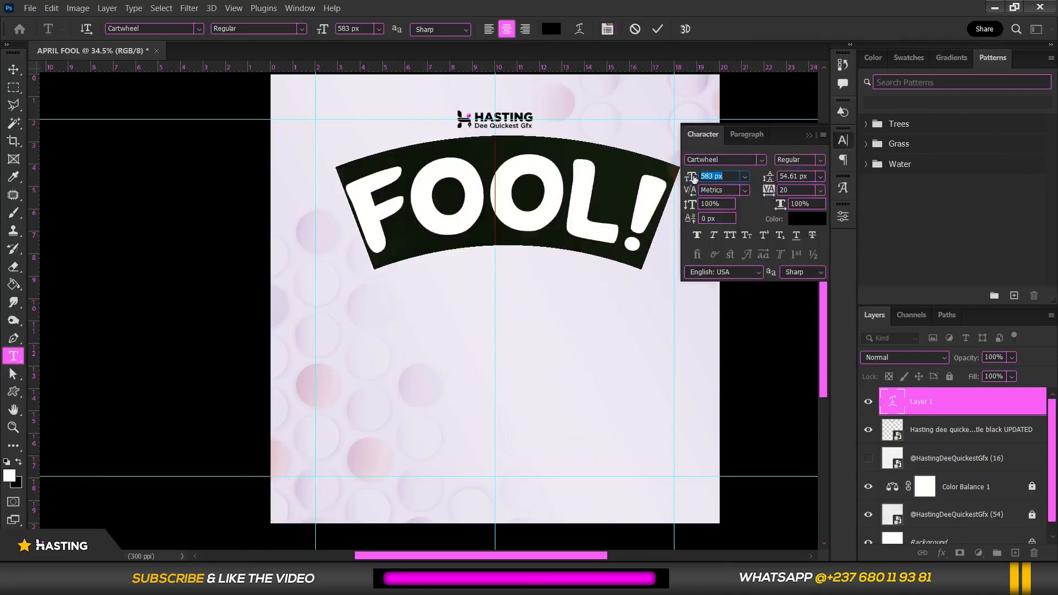
pyautogui.click(799, 191)
pyautogui.press('Down')
pyautogui.press('Down')
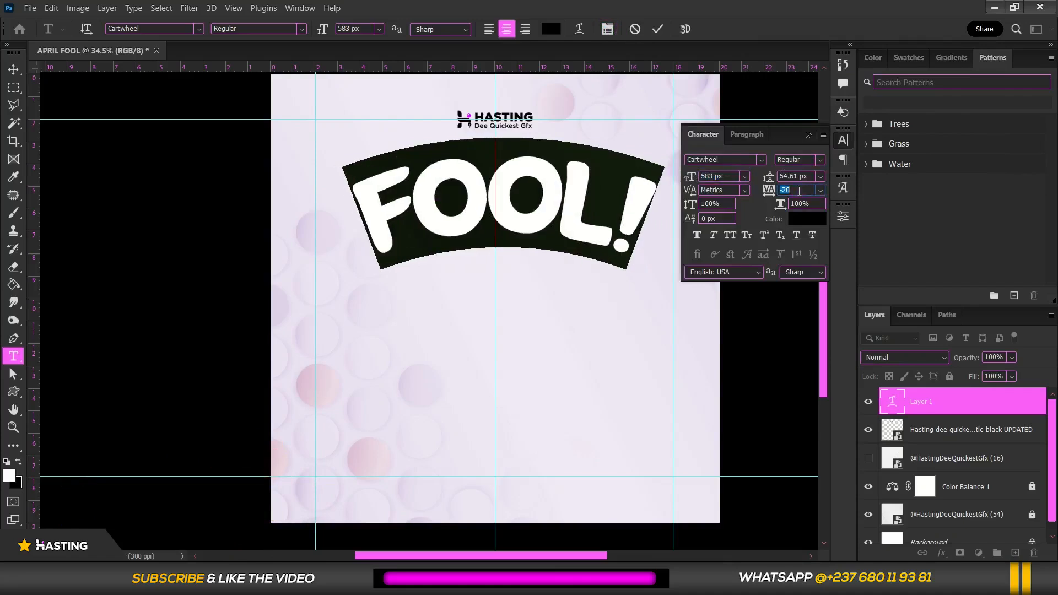
# Reduce the "FOOL!" text to a font size of 508 px and finish the text edit.
pyautogui.click(731, 177)
pyautogui.press('Down')
pyautogui.press('Down')
pyautogui.press('Down')
pyautogui.press('Down')
pyautogui.press('Down')
pyautogui.press('Down')
pyautogui.press('Down')
pyautogui.press('Down')
pyautogui.press('Down')
pyautogui.press('Down')
pyautogui.press('Down')
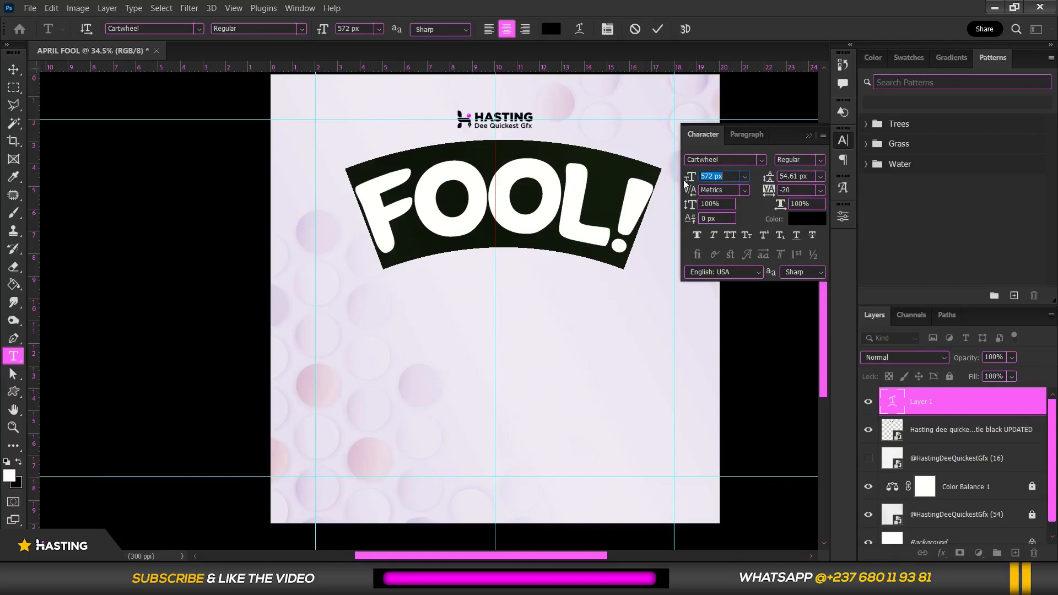
pyautogui.moveTo(693, 177); pyautogui.dragTo(648, 215)
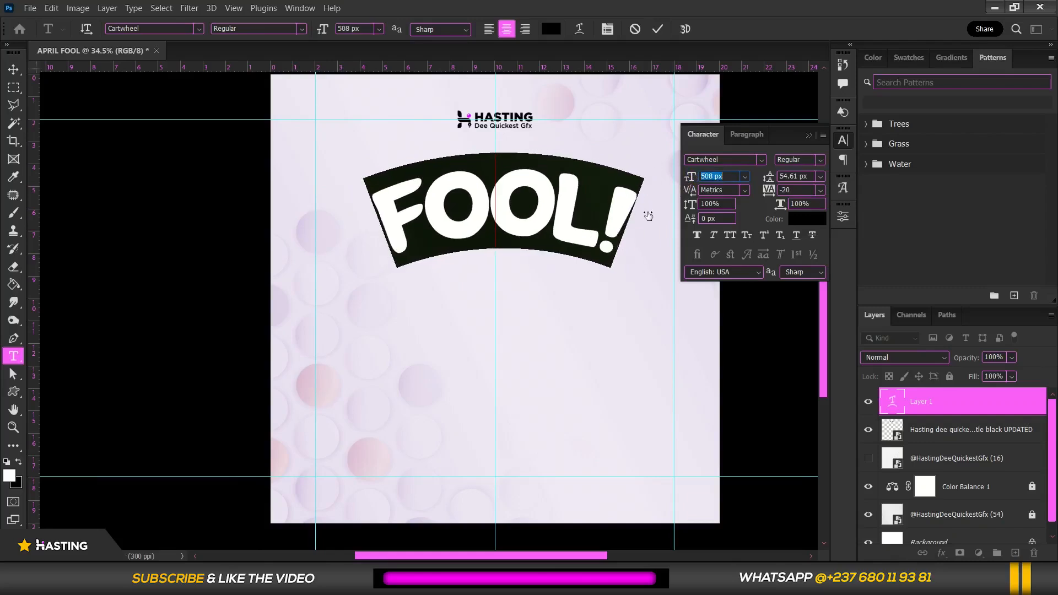
pyautogui.click(568, 194)
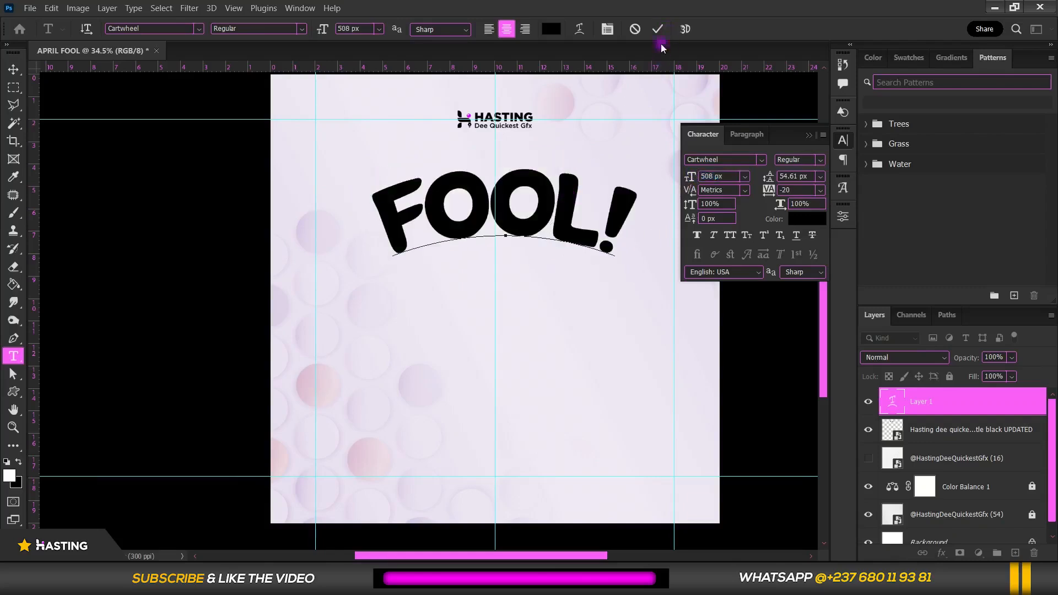
pyautogui.click(657, 28)
pyautogui.click(809, 135)
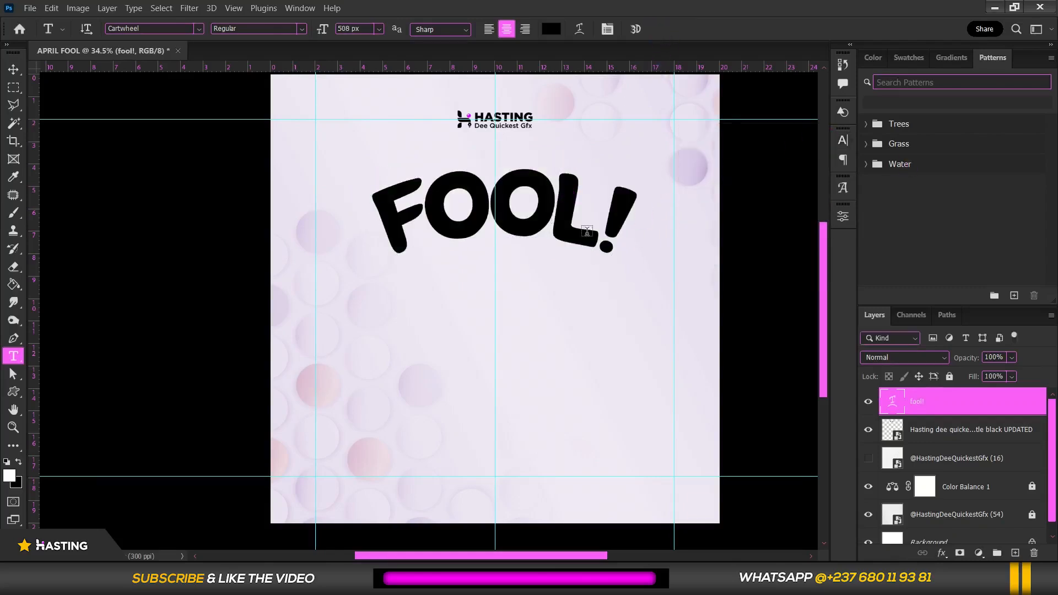
pyautogui.scroll(-3, 588, 237)
pyautogui.scroll(3, 588, 237)
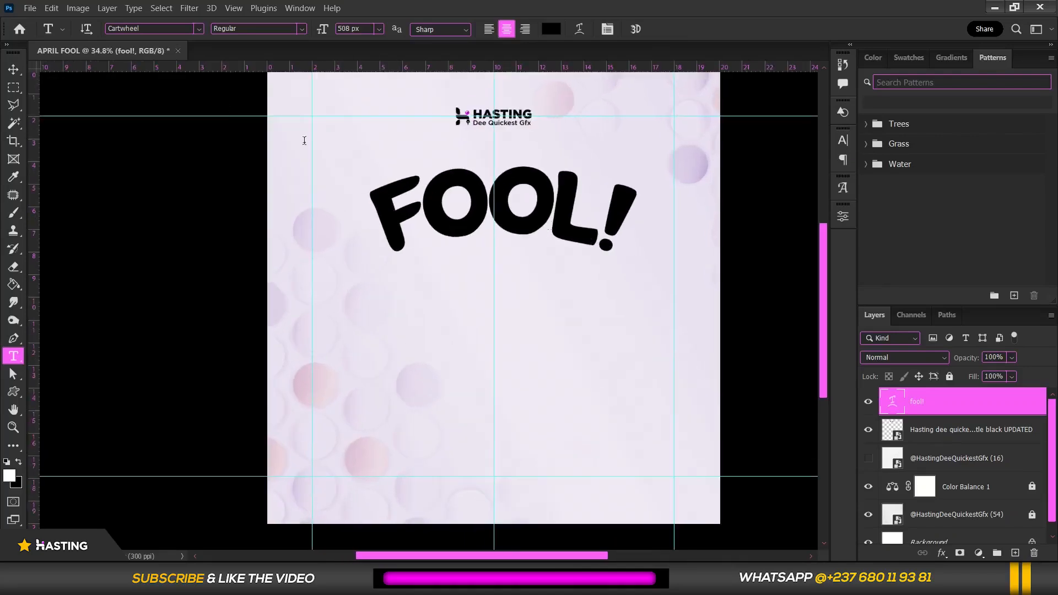
pyautogui.click(14, 68)
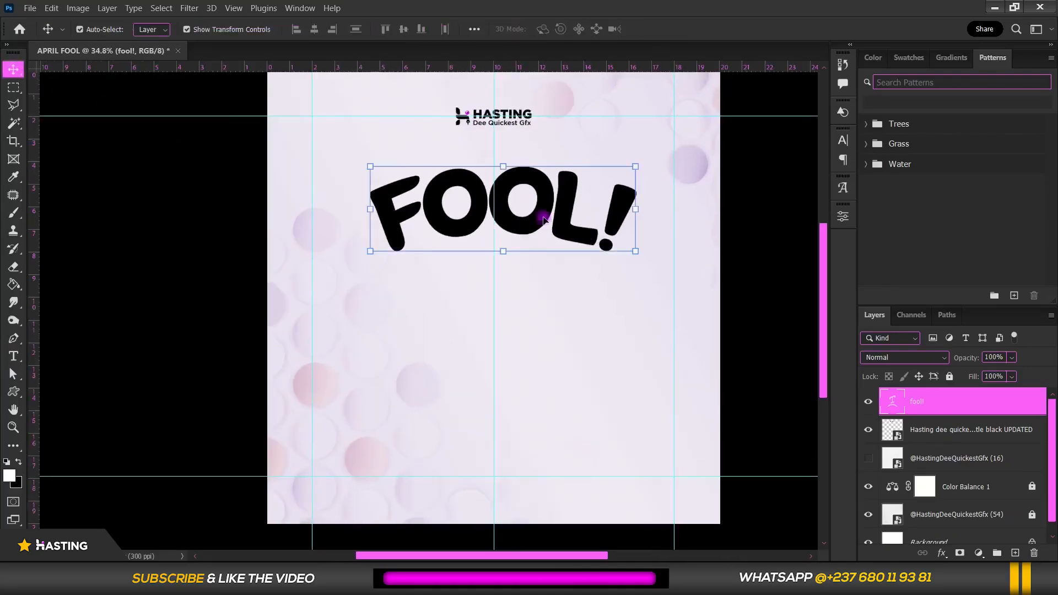
pyautogui.scroll(1, 502, 201)
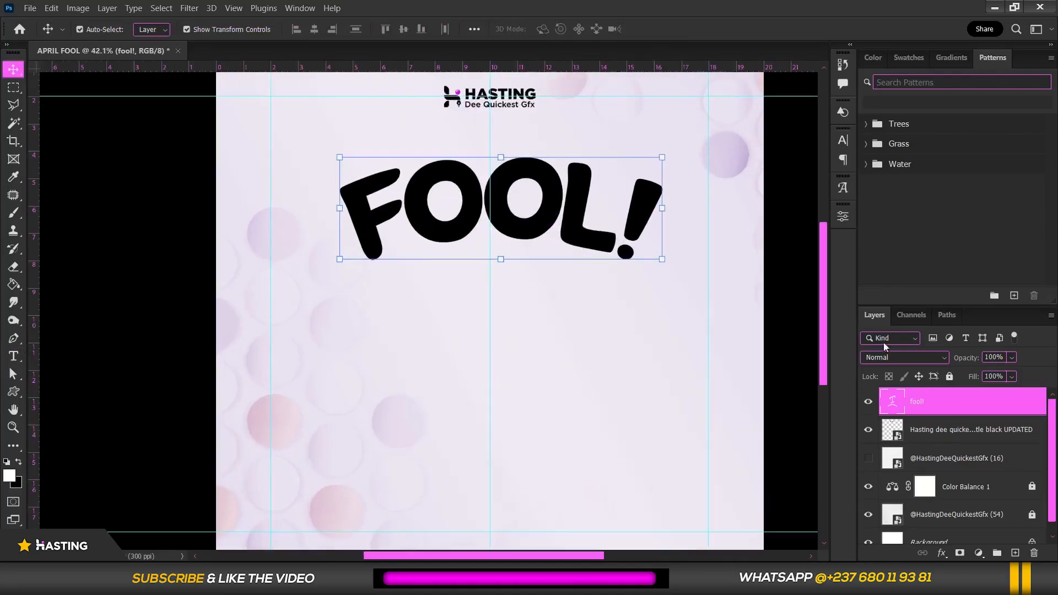
pyautogui.rightClick(936, 408)
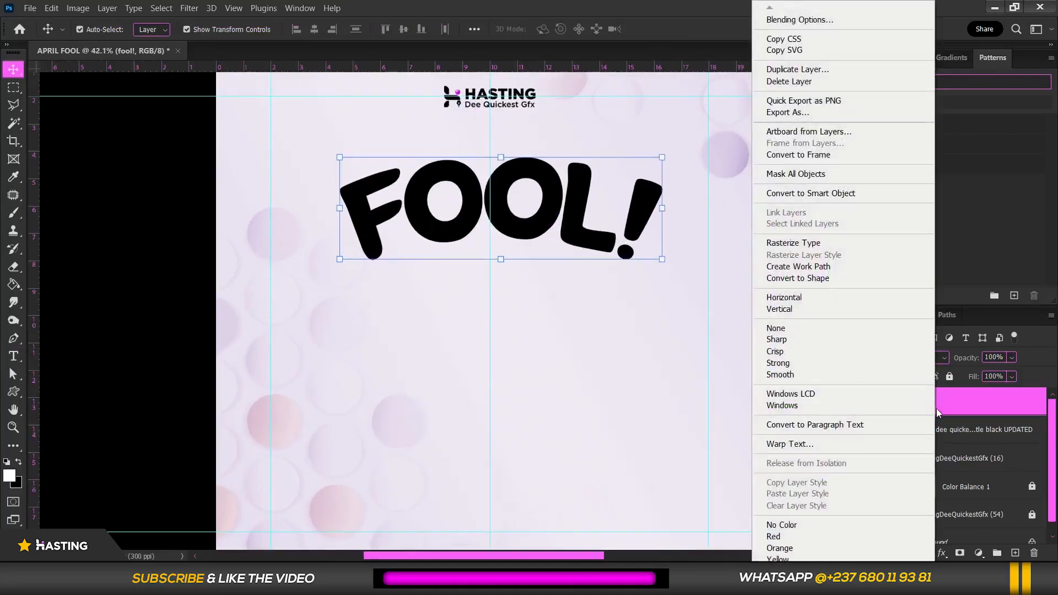
pyautogui.click(812, 277)
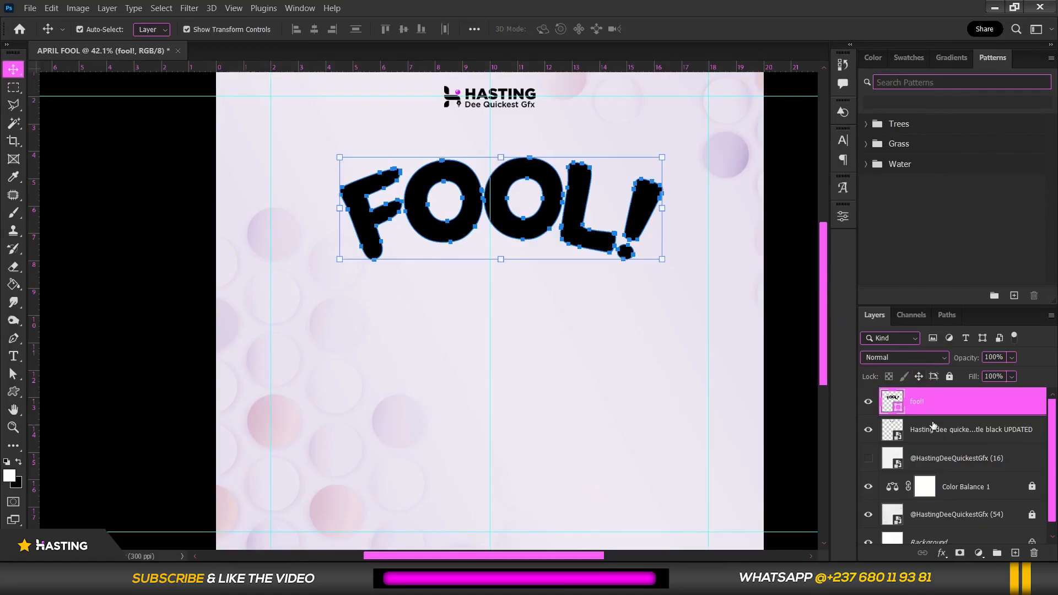
pyautogui.hotkey('ctrl', 'z')
# Duplicate the "FOOL!" text layer and convert the copy to a shape, with the original text hidden.
pyautogui.click(972, 403)
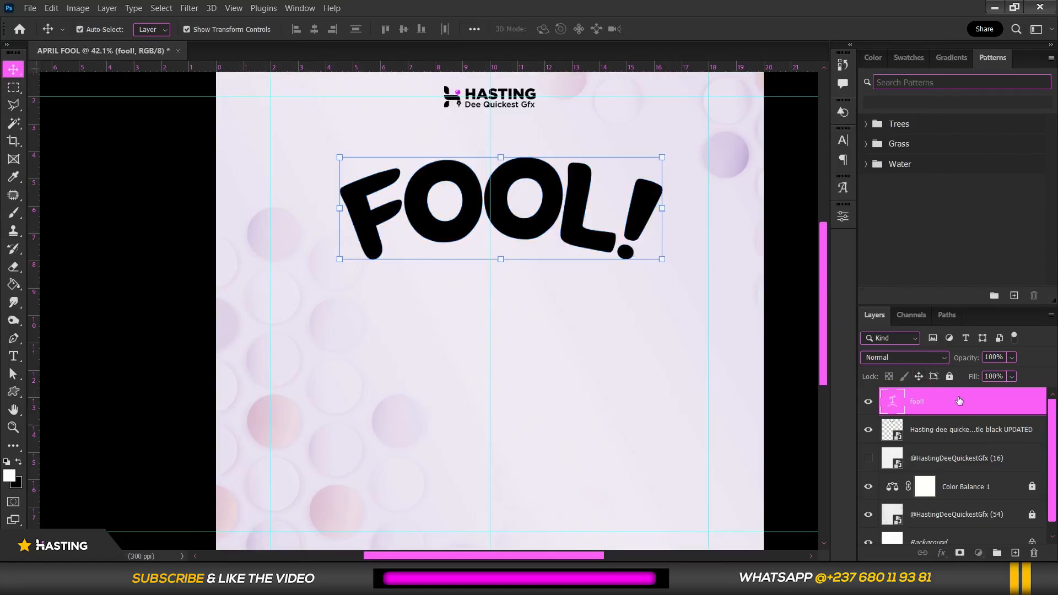
pyautogui.moveTo(968, 401); pyautogui.dragTo(1015, 555)
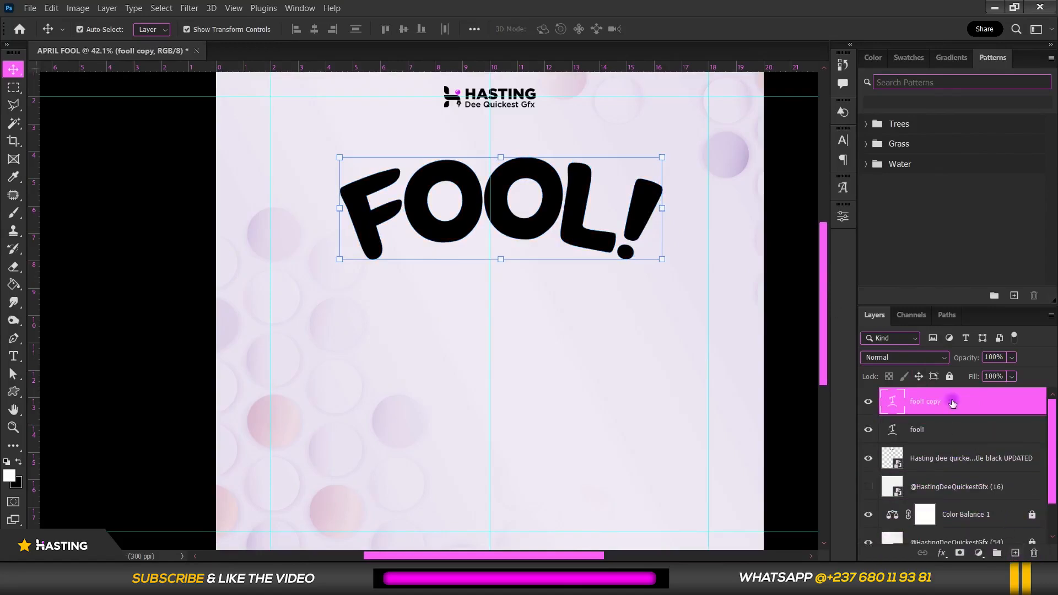
pyautogui.rightClick(953, 403)
pyautogui.click(836, 278)
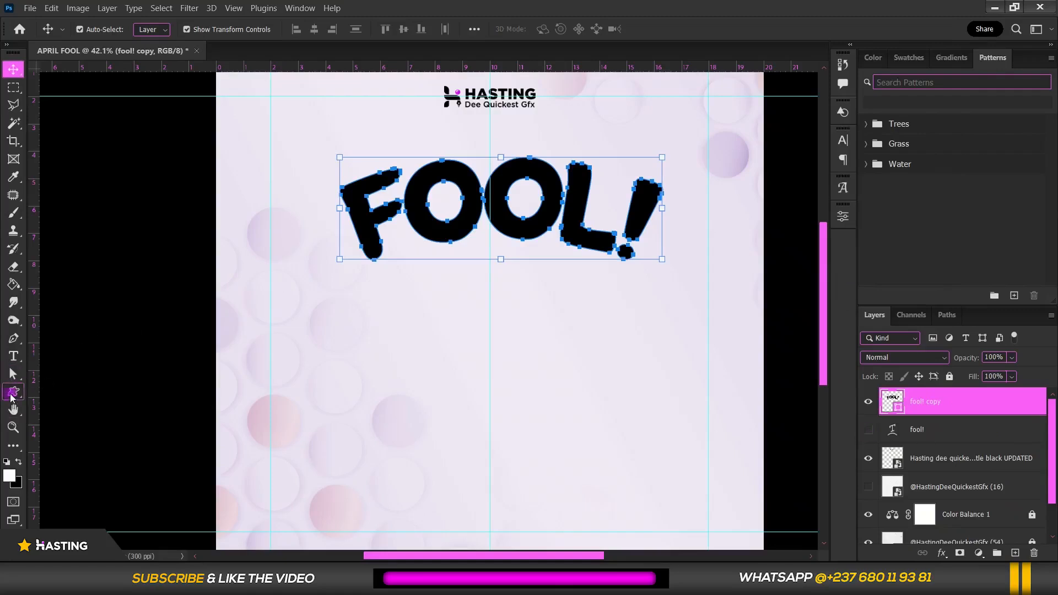
# Remove the fill of the "FOOL!" shape and give it an orange stroke 7.41 px wide.
pyautogui.click(14, 391)
pyautogui.click(154, 30)
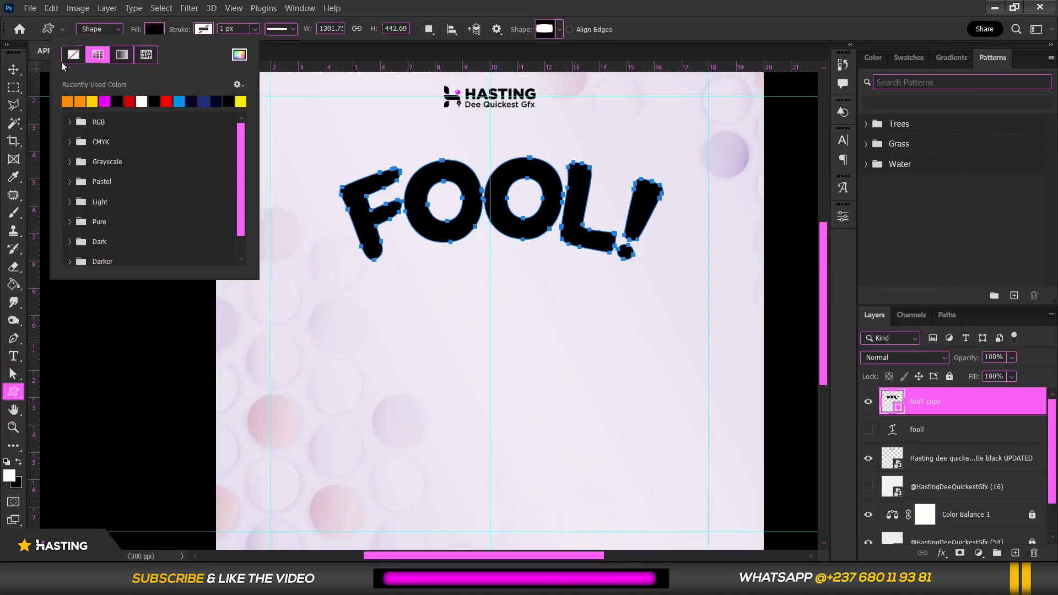
pyautogui.click(70, 56)
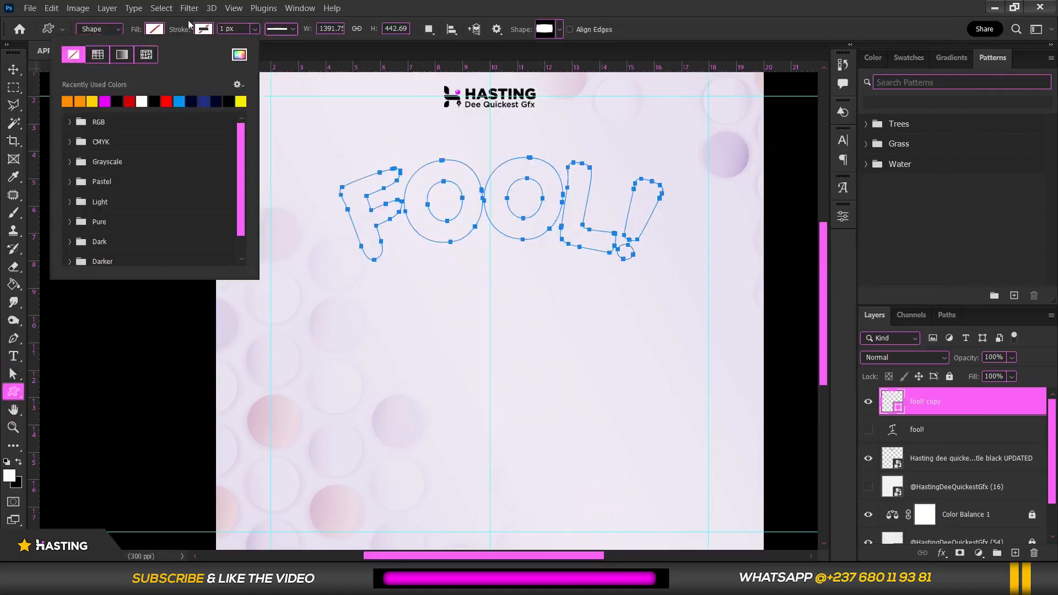
pyautogui.click(202, 31)
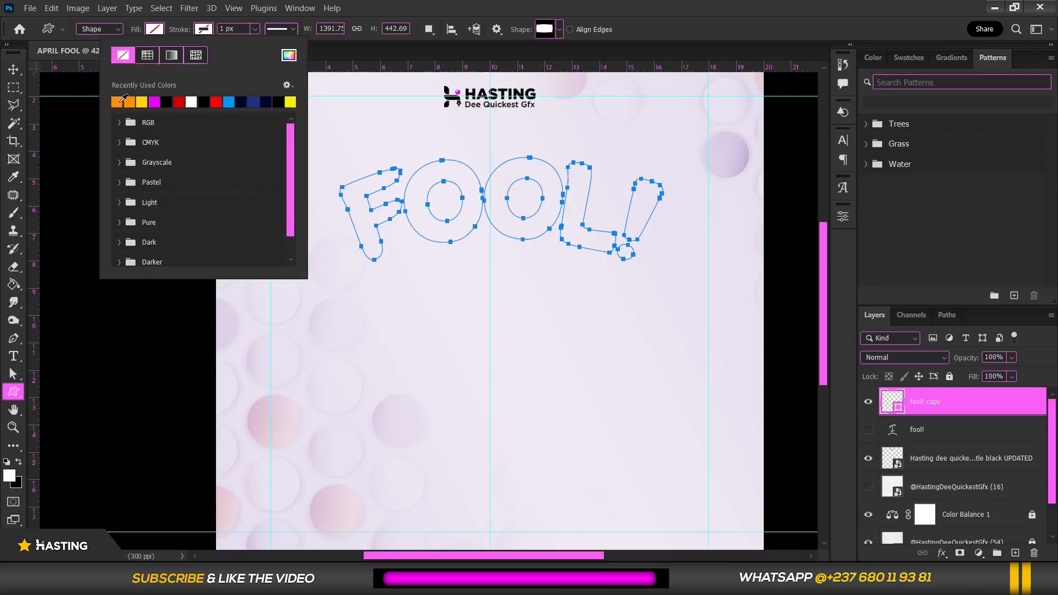
pyautogui.click(119, 102)
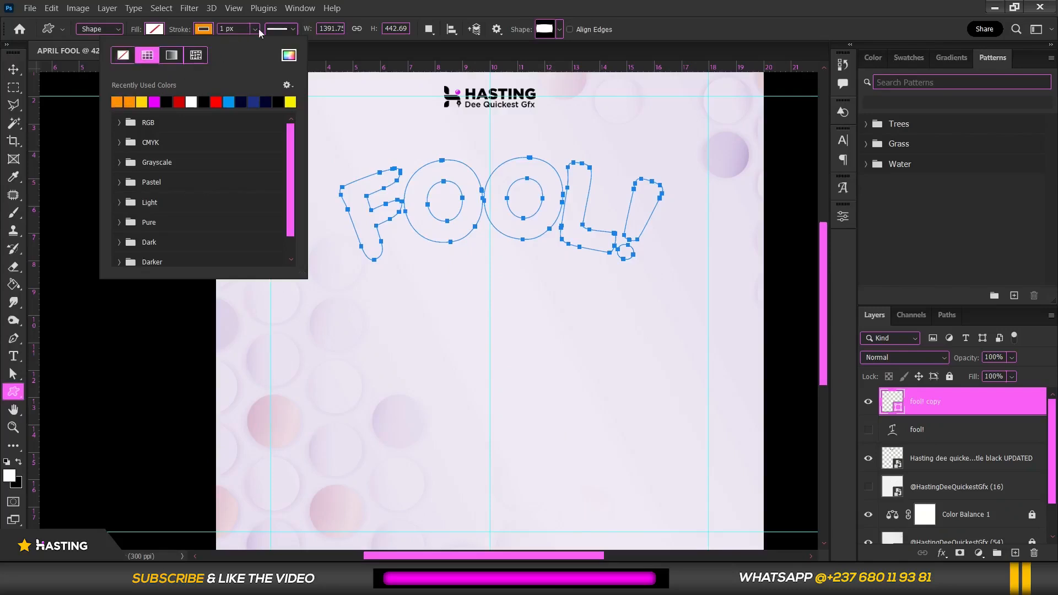
pyautogui.click(256, 30)
pyautogui.moveTo(266, 44); pyautogui.dragTo(260, 48)
pyautogui.click(13, 69)
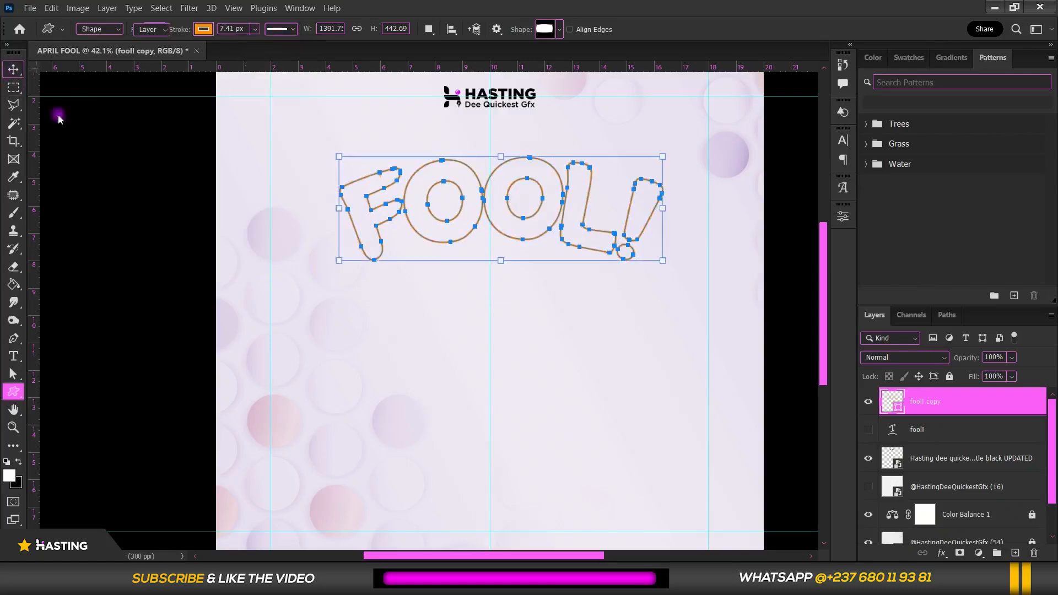
pyautogui.click(521, 241)
pyautogui.scroll(3, 520, 241)
pyautogui.scroll(-3, 520, 241)
pyautogui.click(563, 213)
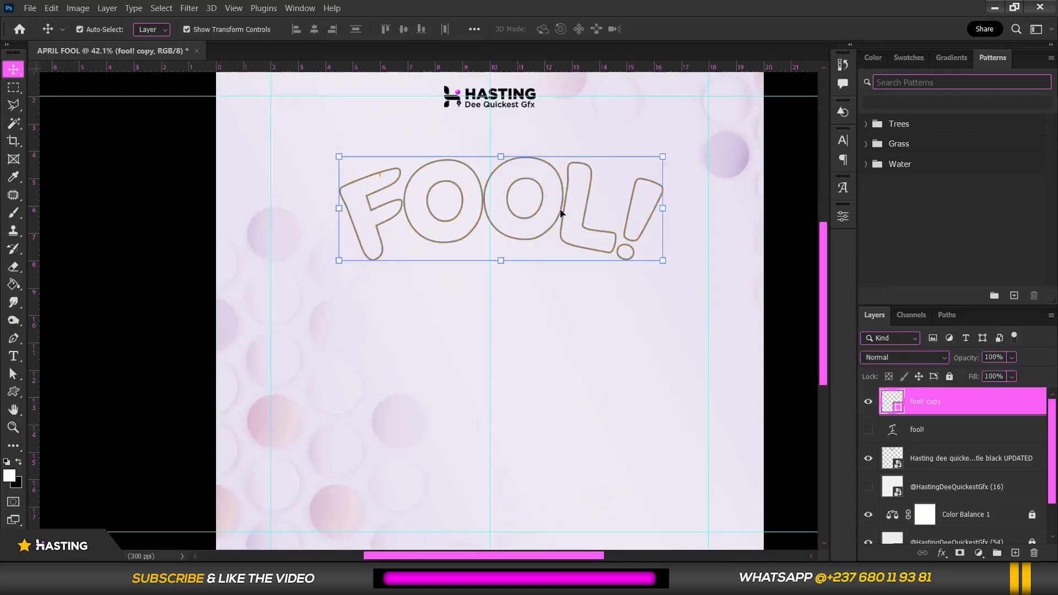
# Duplicate the outlined shape beneath the text layer and give the lower copy a magenta stroke.
pyautogui.moveTo(922, 401); pyautogui.dragTo(1015, 552)
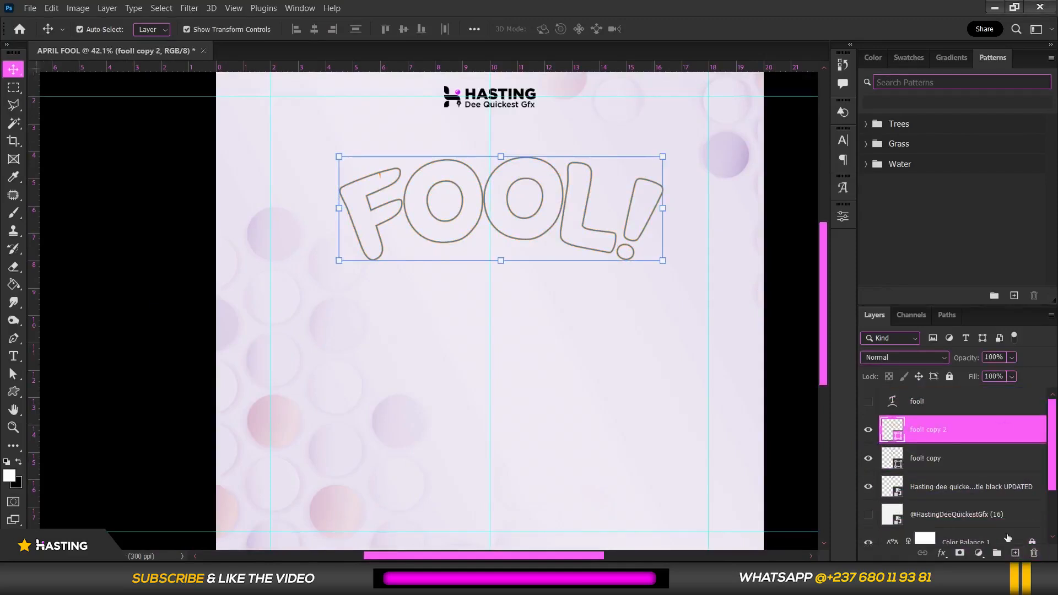
pyautogui.click(967, 460)
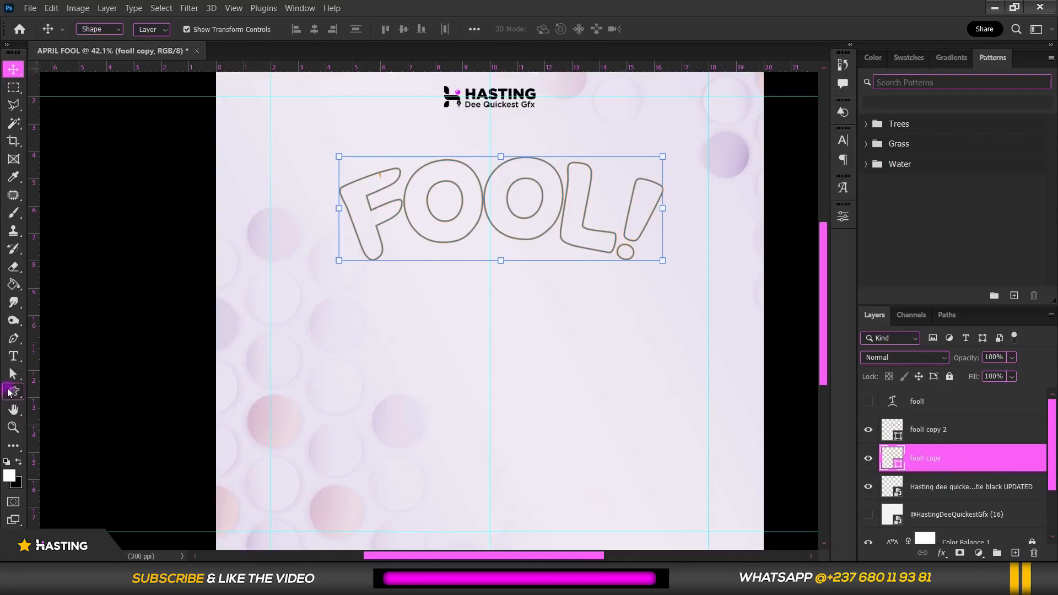
pyautogui.click(13, 392)
pyautogui.click(203, 31)
pyautogui.click(155, 102)
pyautogui.click(13, 69)
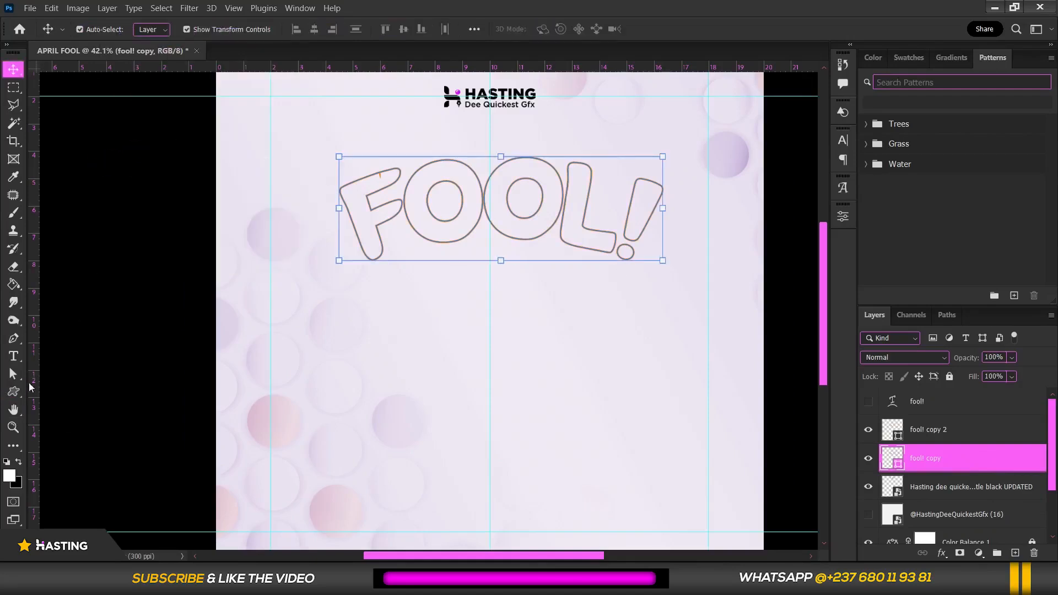
# Set the stroke width of the magenta "FOOL!" outline to 5.41 px.
pyautogui.click(13, 392)
pyautogui.click(236, 28)
pyautogui.press('Down')
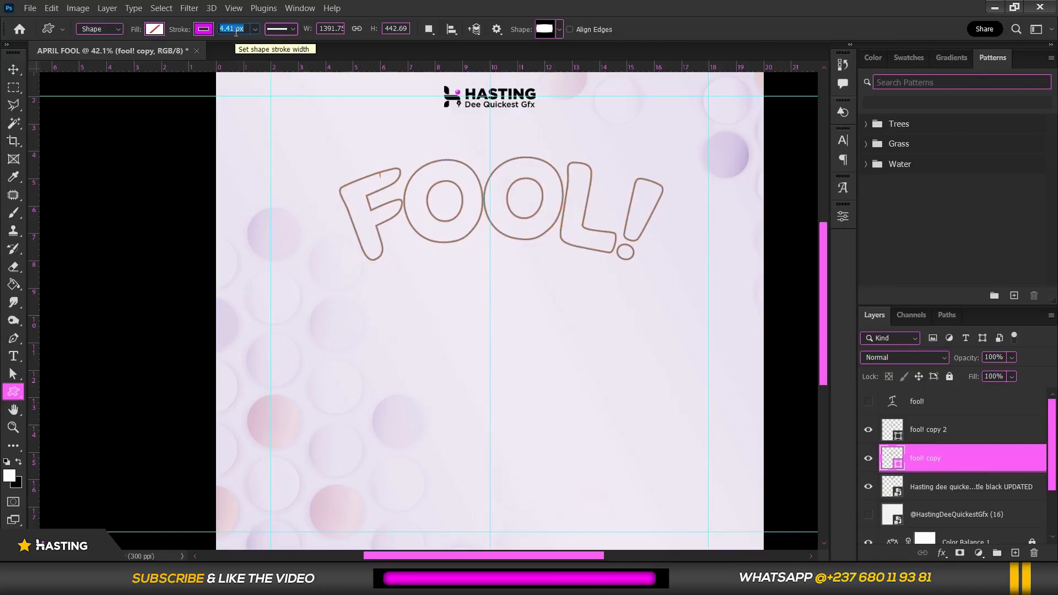
pyautogui.press('Return')
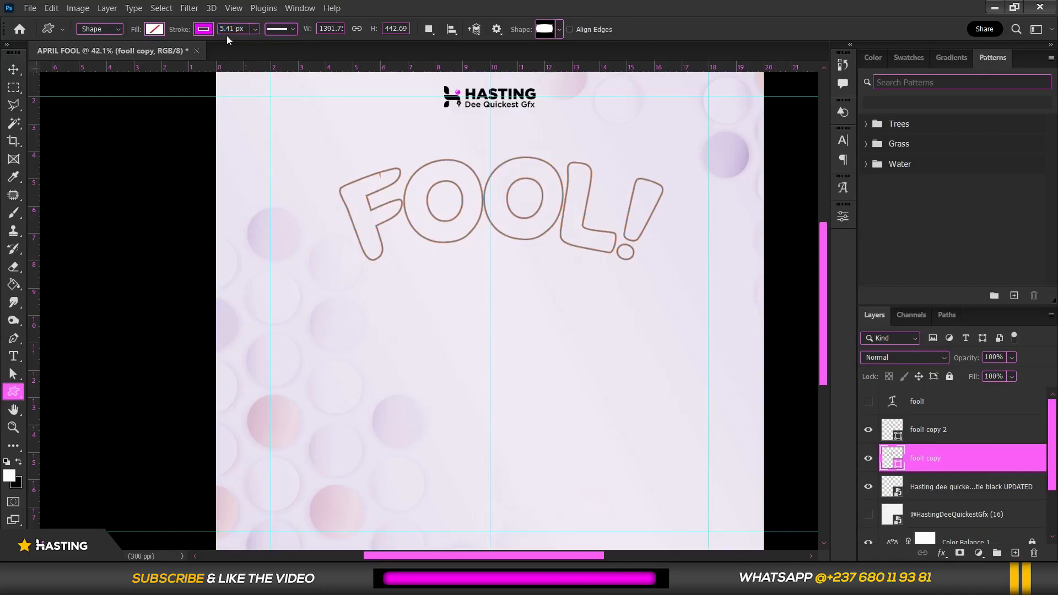
# Move the orange outline slightly above the magenta one and show the solid "FOOL!" text layer again.
pyautogui.click(8, 76)
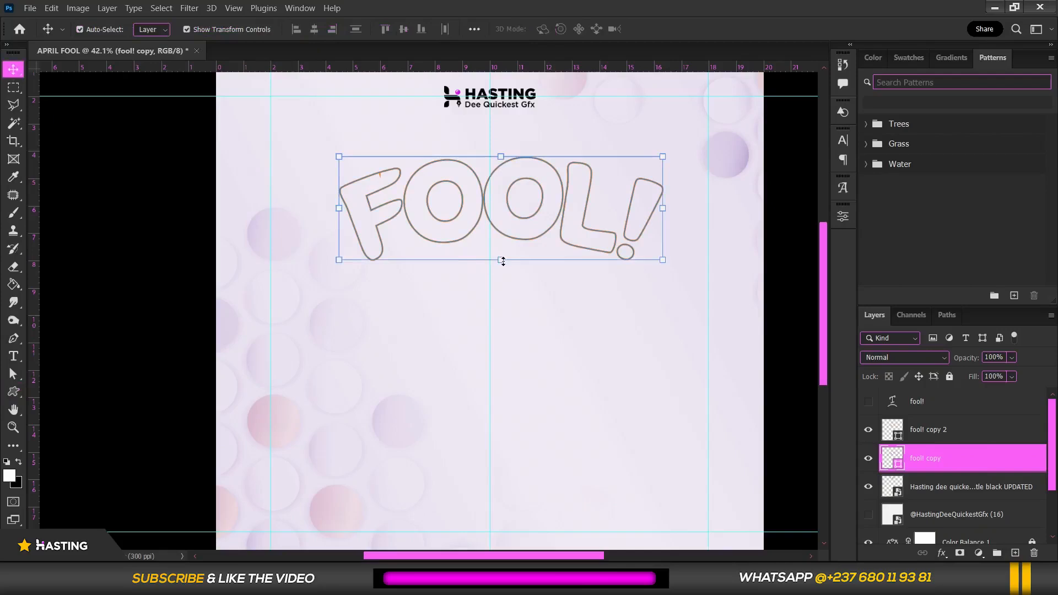
pyautogui.moveTo(543, 235)
pyautogui.mouseDown()
pyautogui.moveTo(542, 243)
pyautogui.moveTo(543, 230)
pyautogui.mouseUp()
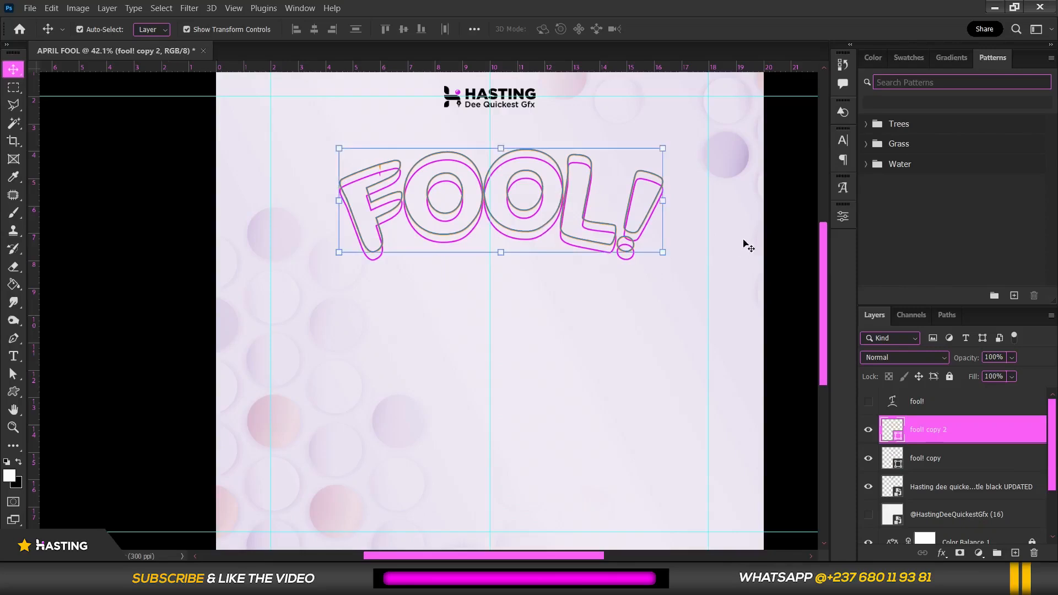
pyautogui.click(714, 238)
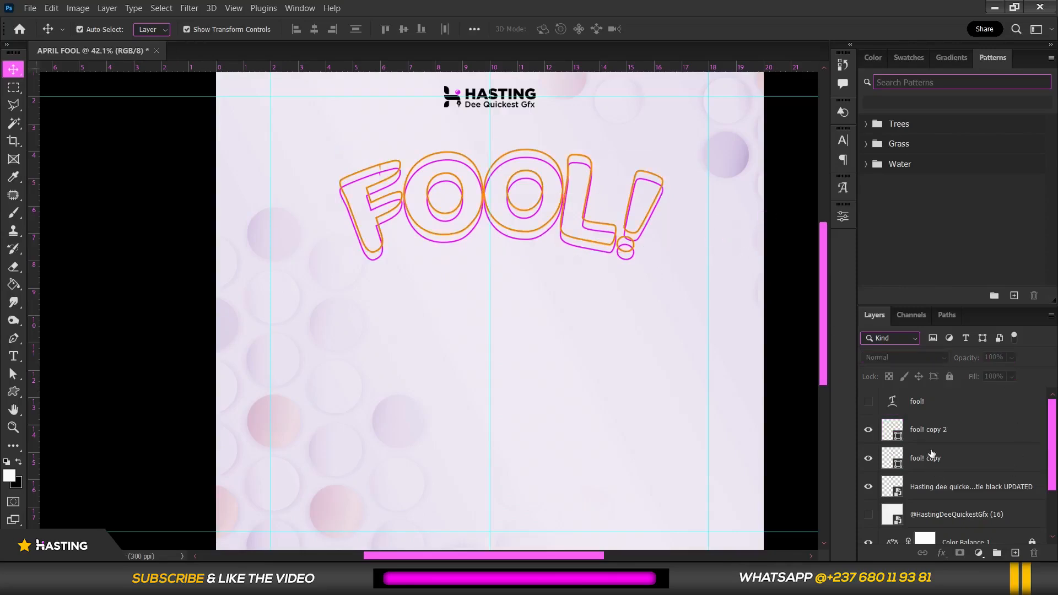
pyautogui.click(870, 402)
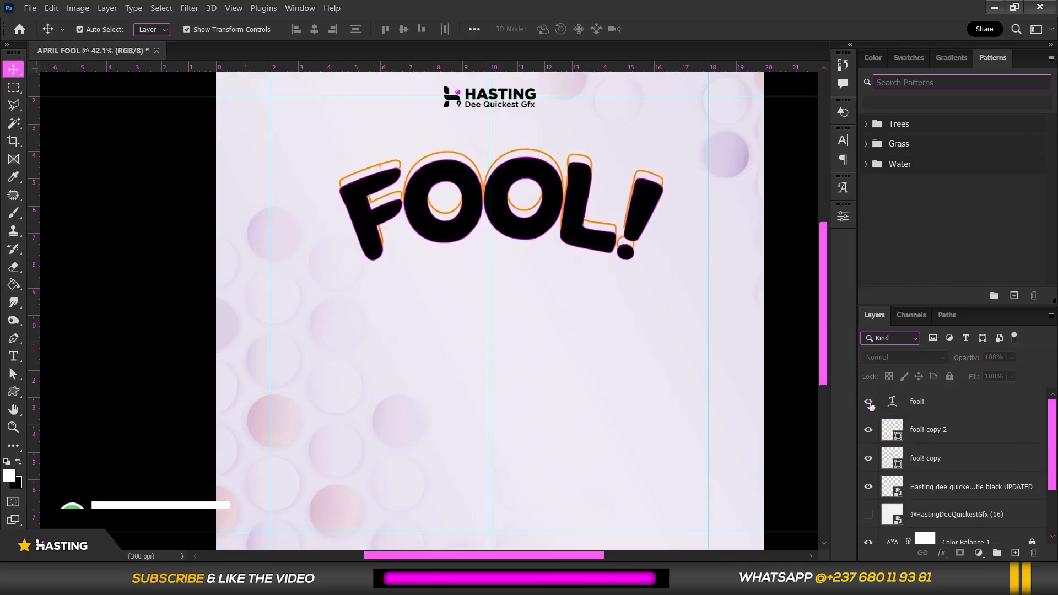
# Nudge the solid "FOOL!" text slightly upward so it sits between the two outlines.
pyautogui.scroll(1, 584, 200)
pyautogui.click(576, 195)
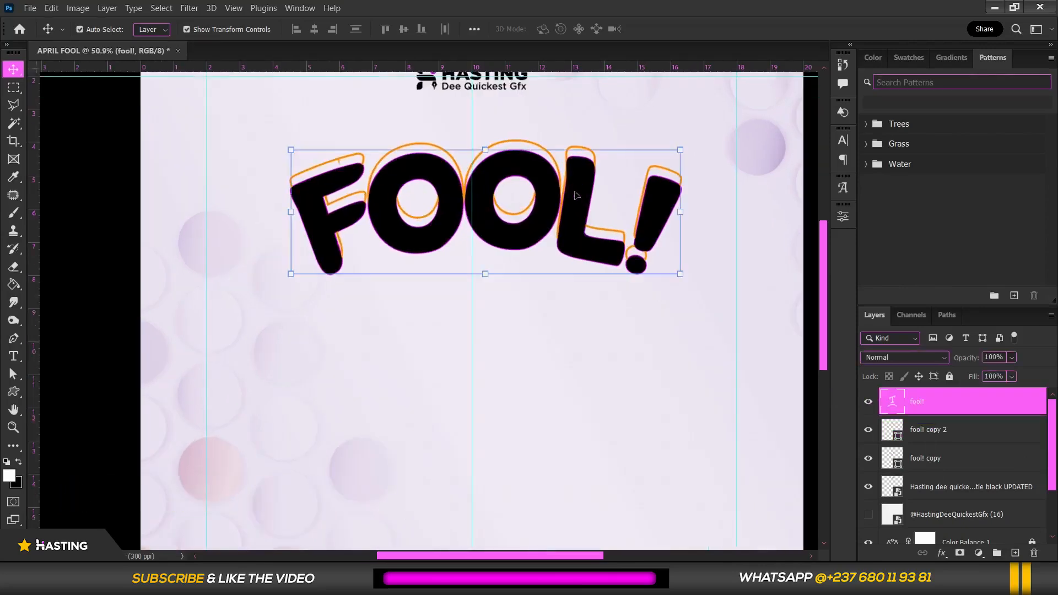
pyautogui.press('Up')
pyautogui.press('Up')
pyautogui.press('Up')
pyautogui.press('Up')
pyautogui.press('Up')
pyautogui.press('Up')
pyautogui.press('Up')
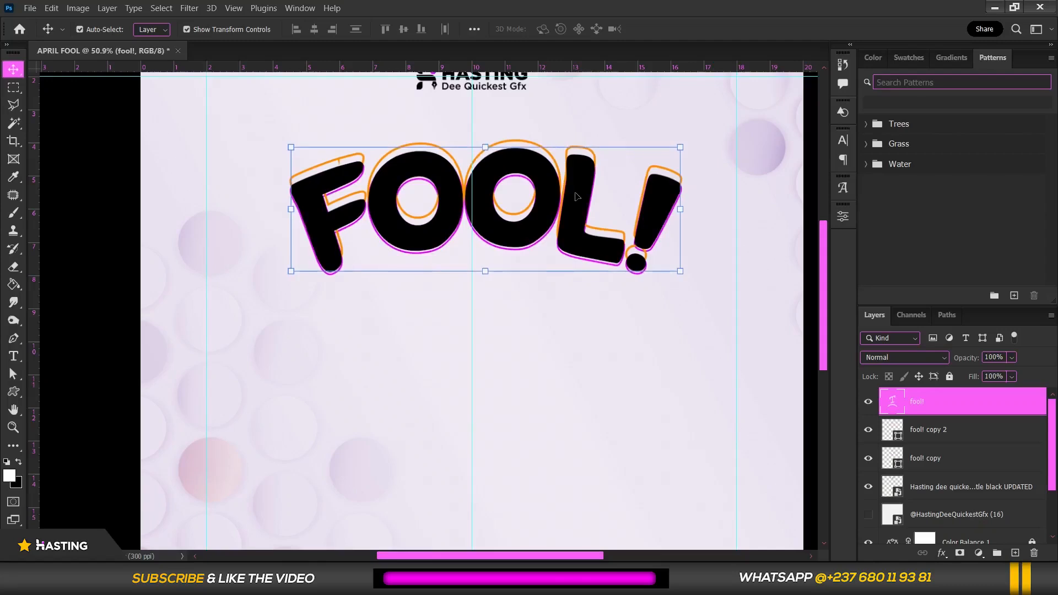
# Nudge the orange outline slightly up and to the left of the solid text.
pyautogui.click(955, 436)
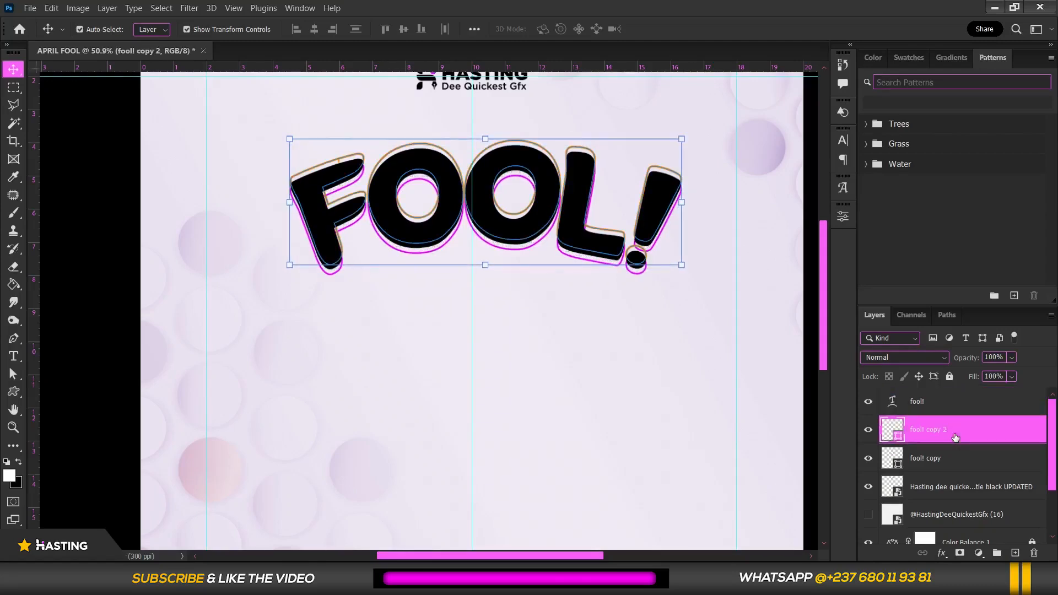
pyautogui.press('Up')
pyautogui.press('Up')
pyautogui.press('Left')
pyautogui.press('Left')
pyautogui.press('Left')
pyautogui.press('Left')
pyautogui.press('Left')
pyautogui.press('Left')
pyautogui.press('Left')
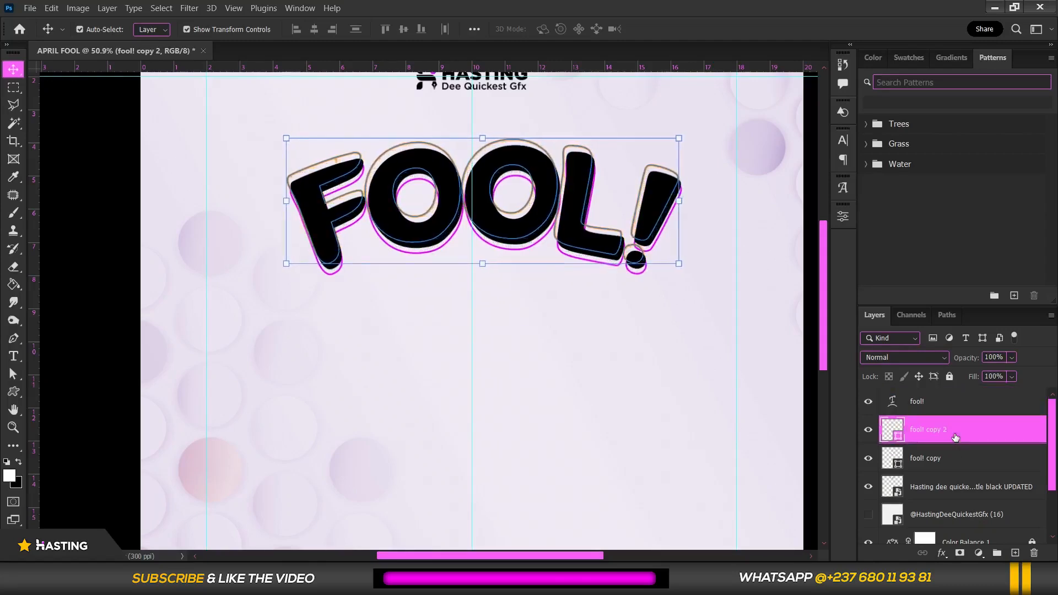
pyautogui.press('Right')
pyautogui.press('Right')
# Nudge the magenta outline slightly to the right of the solid text.
pyautogui.click(940, 462)
pyautogui.press('Right')
pyautogui.press('Right')
pyautogui.press('Right')
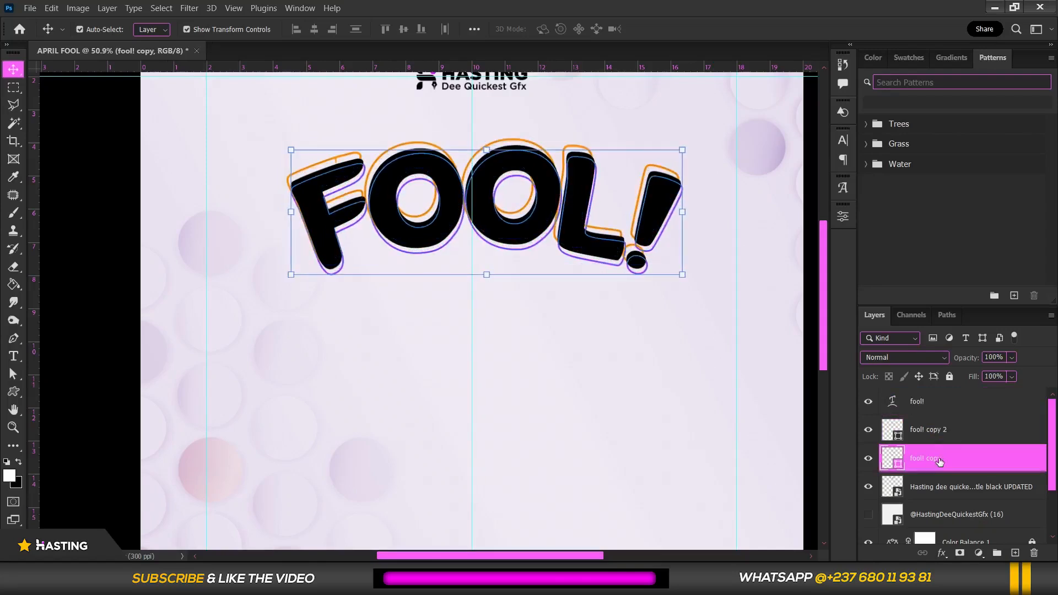
# Set the stroke width of the orange "FOOL!" outline to 5 px.
pyautogui.click(956, 439)
pyautogui.click(13, 392)
pyautogui.doubleClick(231, 29)
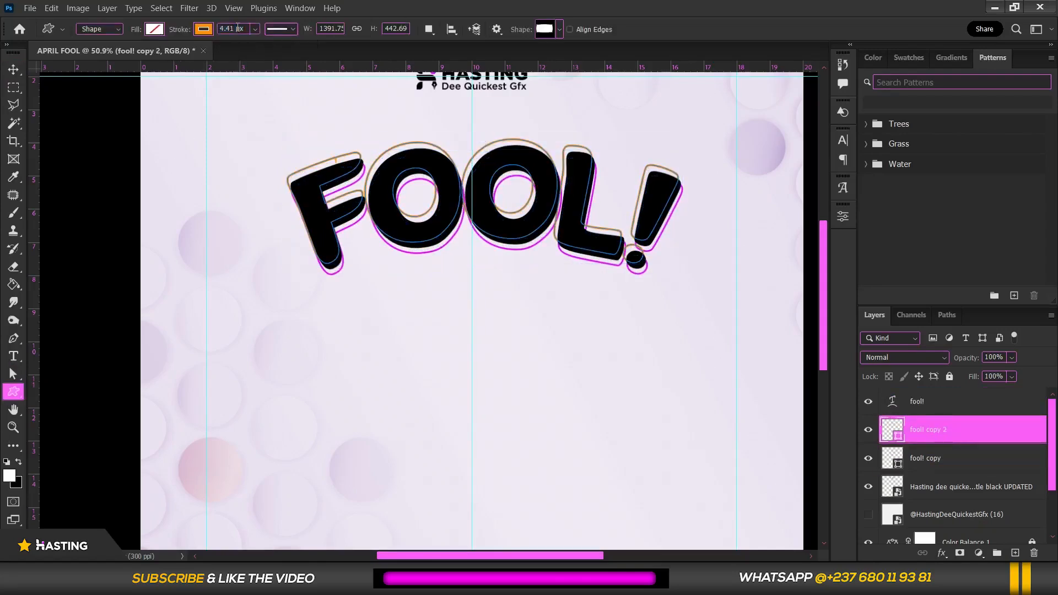
pyautogui.write('5')
pyautogui.press('Return')
pyautogui.click(14, 70)
pyautogui.click(47, 116)
pyautogui.scroll(-2, 292, 214)
pyautogui.scroll(1, 307, 212)
# Add a Gradient Overlay effect to the solid "FOOL!" text layer.
pyautogui.click(309, 210)
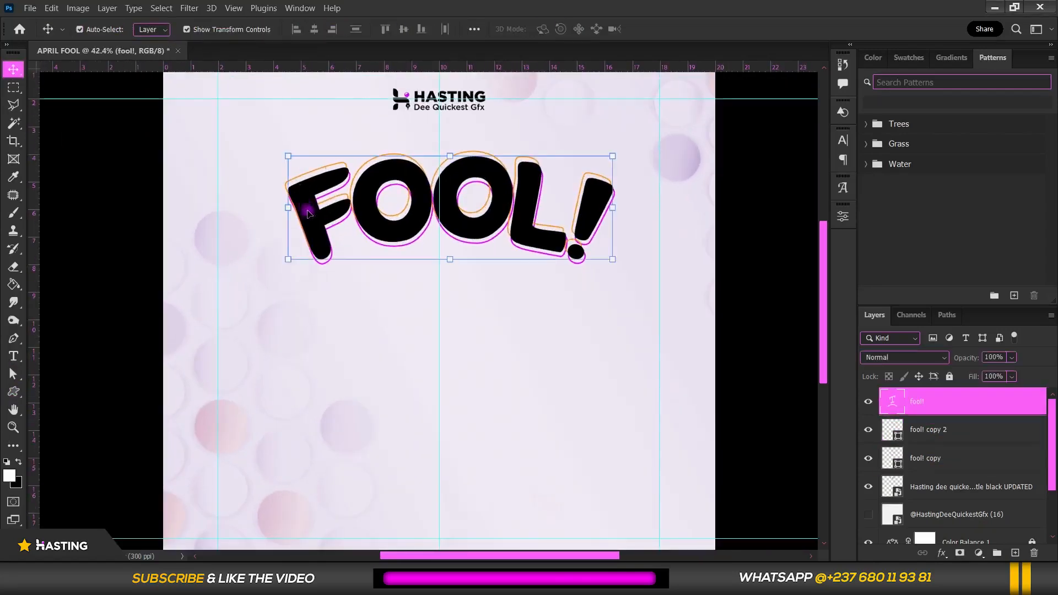
pyautogui.rightClick(951, 405)
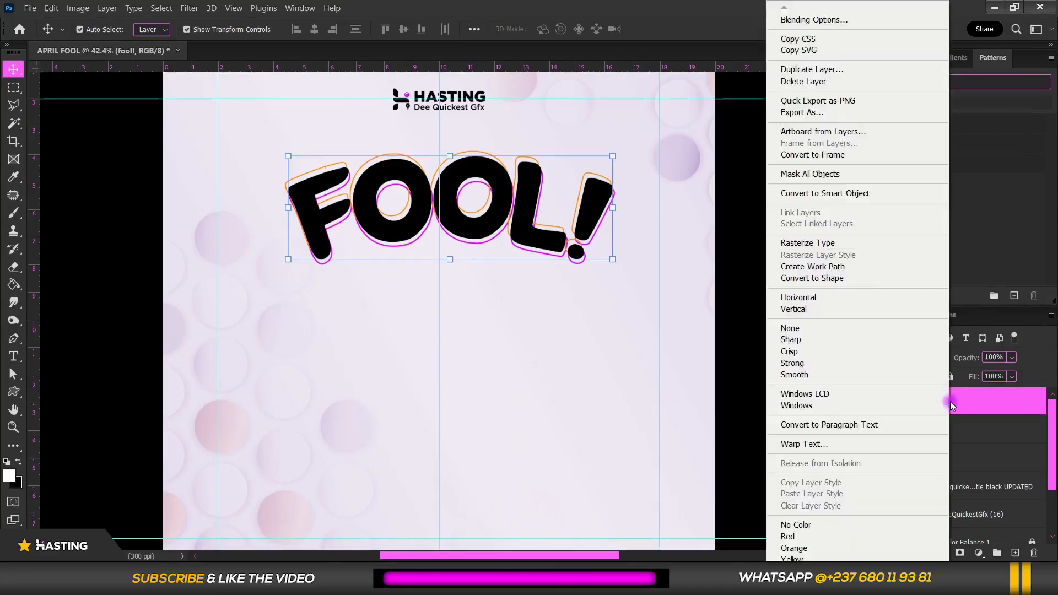
pyautogui.click(904, 22)
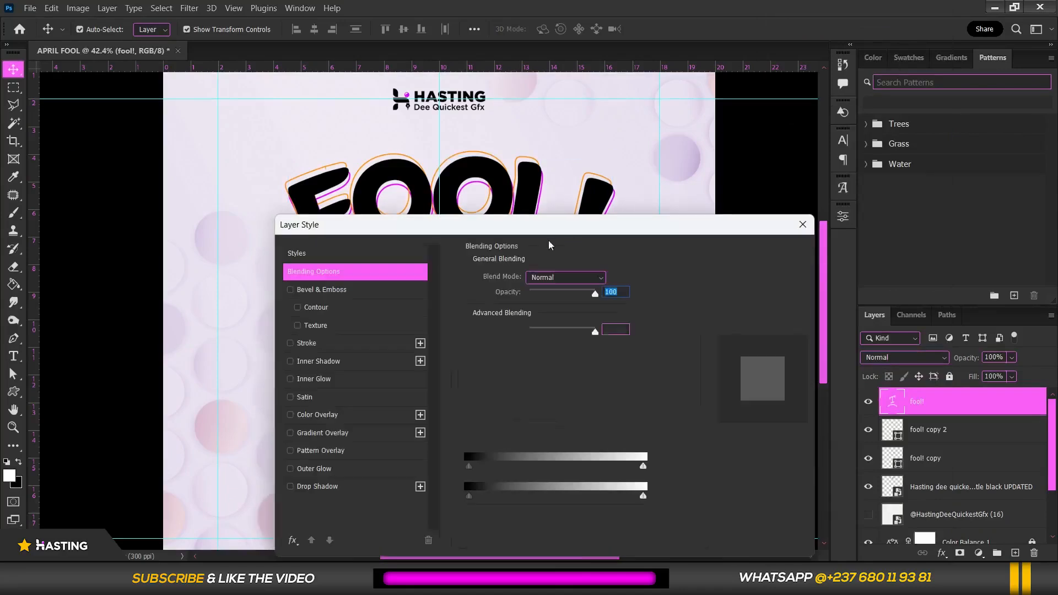
pyautogui.moveTo(508, 226); pyautogui.dragTo(724, 85)
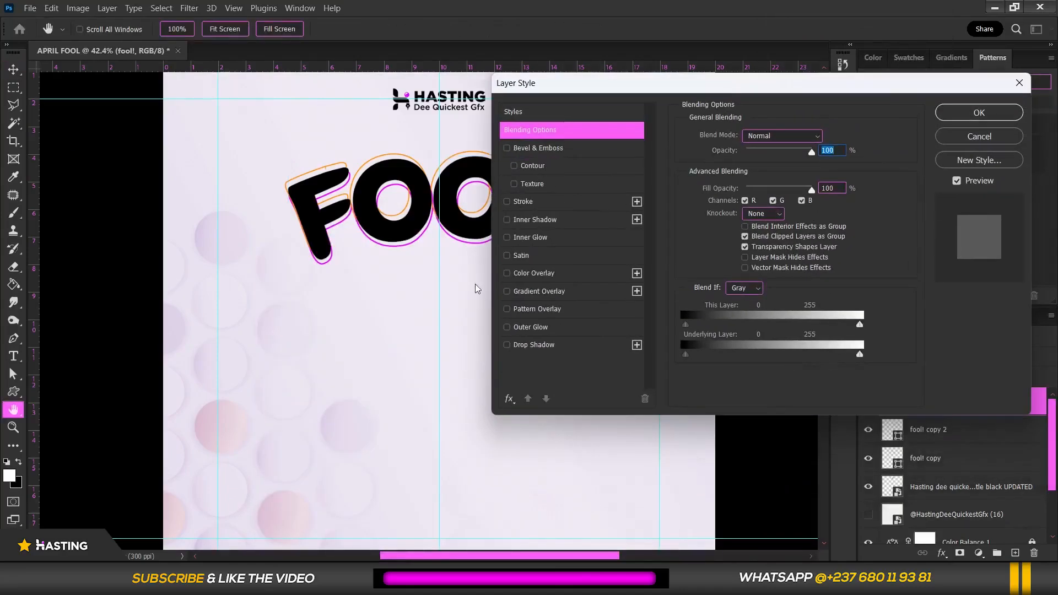
pyautogui.click(562, 292)
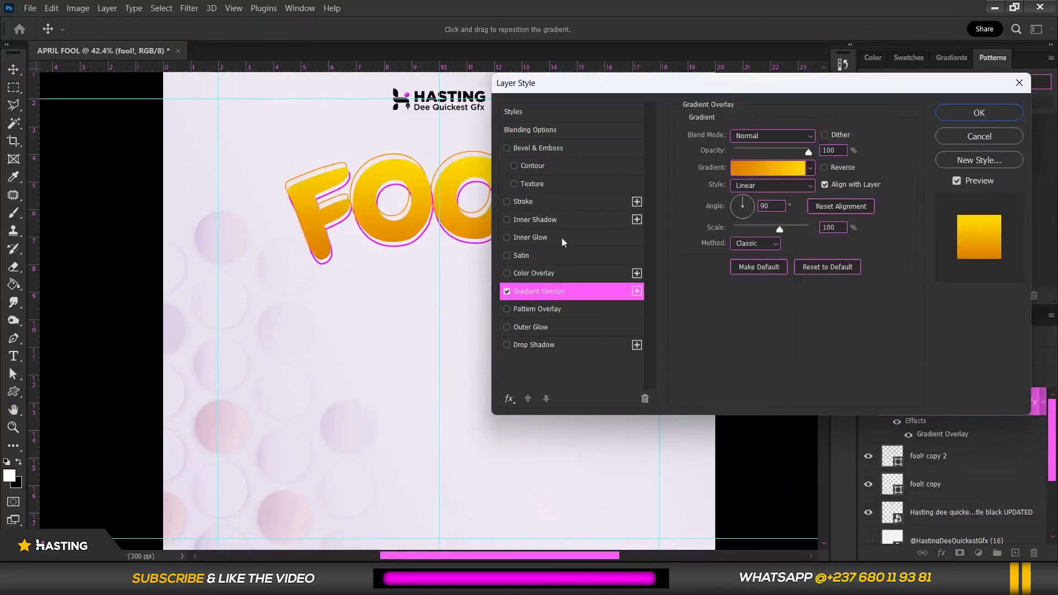
pyautogui.moveTo(599, 88)
pyautogui.mouseDown()
pyautogui.moveTo(777, 98)
pyautogui.moveTo(618, 92)
pyautogui.mouseUp()
# Give the text's gradient overlay the magenta-to-purple preset, reverse its direction and apply the layer style.
pyautogui.click(832, 174)
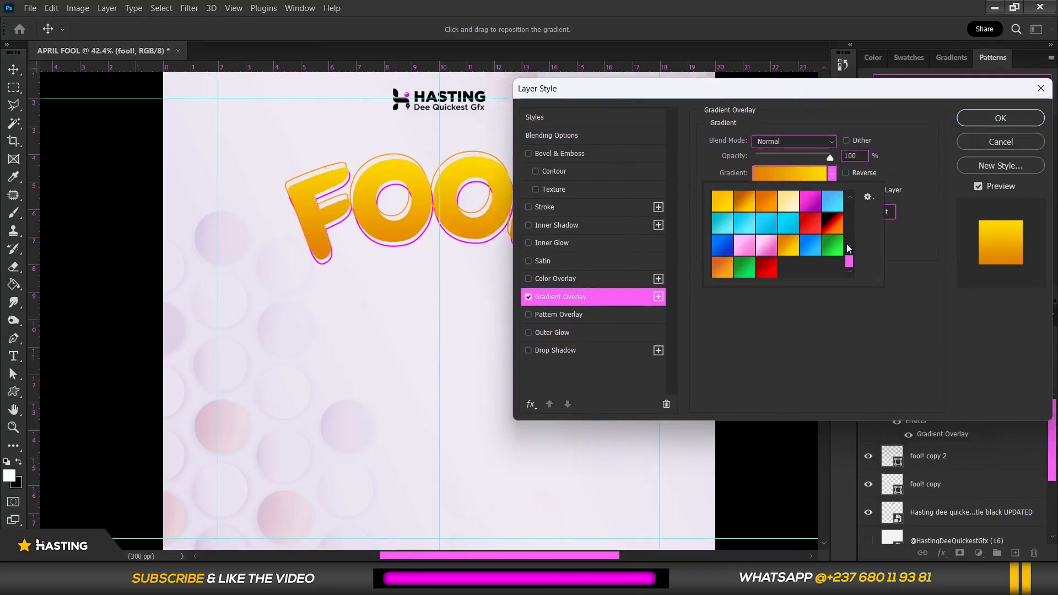
pyautogui.click(814, 247)
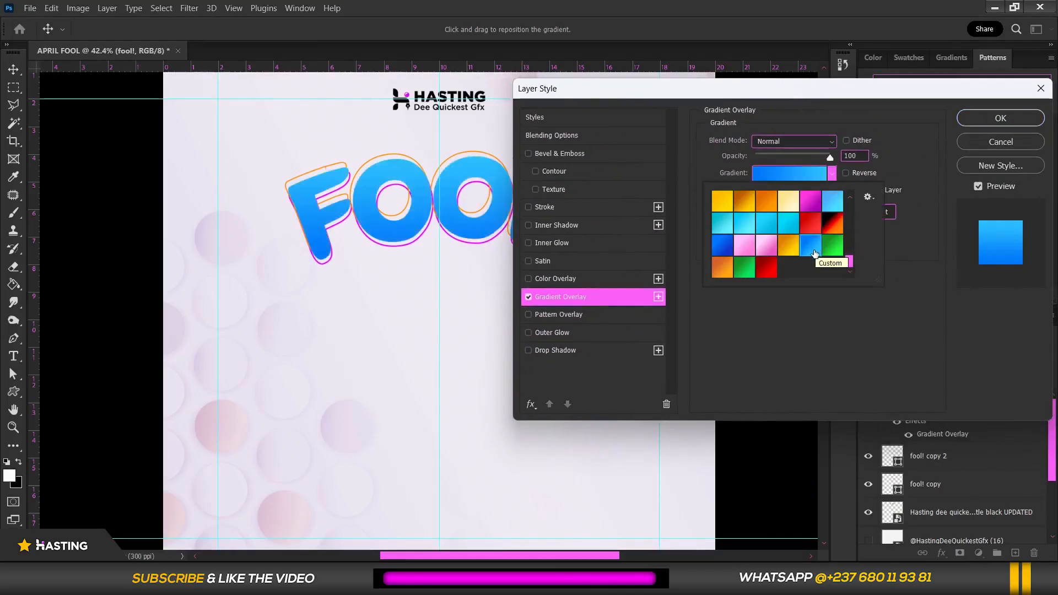
pyautogui.click(810, 201)
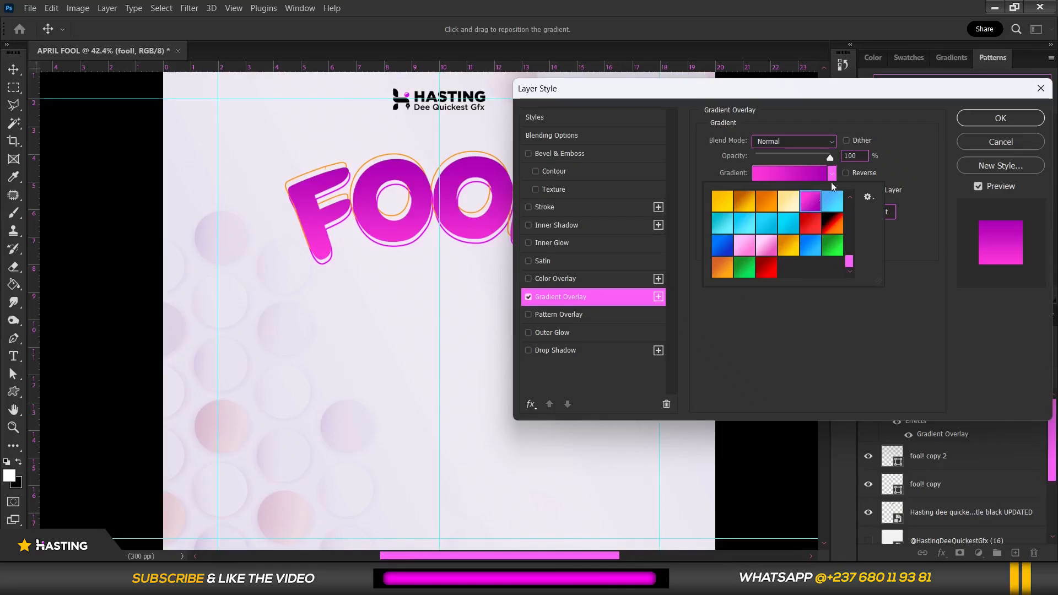
pyautogui.click(876, 164)
pyautogui.click(846, 173)
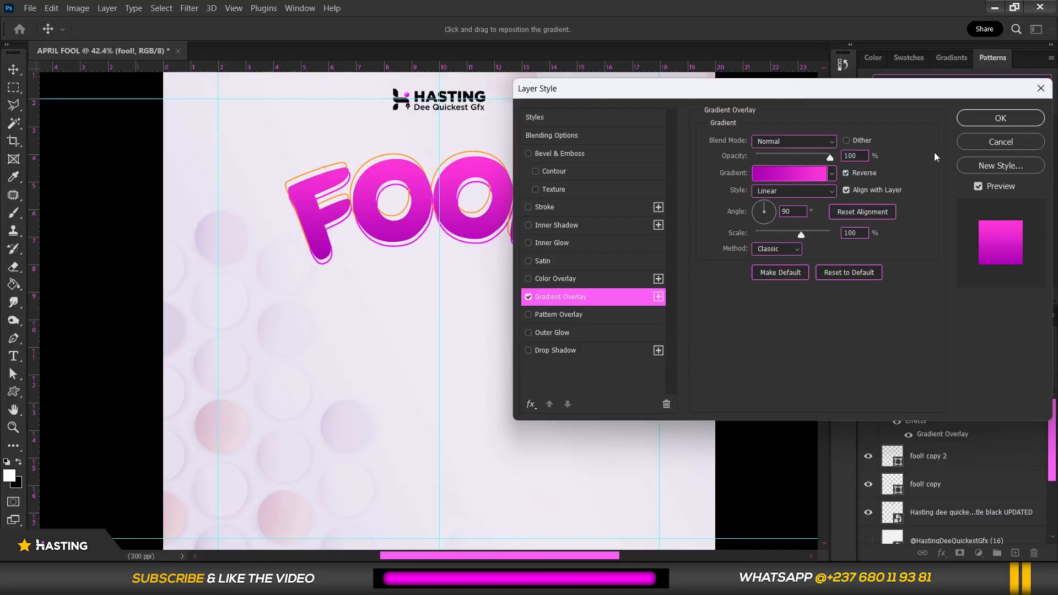
pyautogui.click(789, 176)
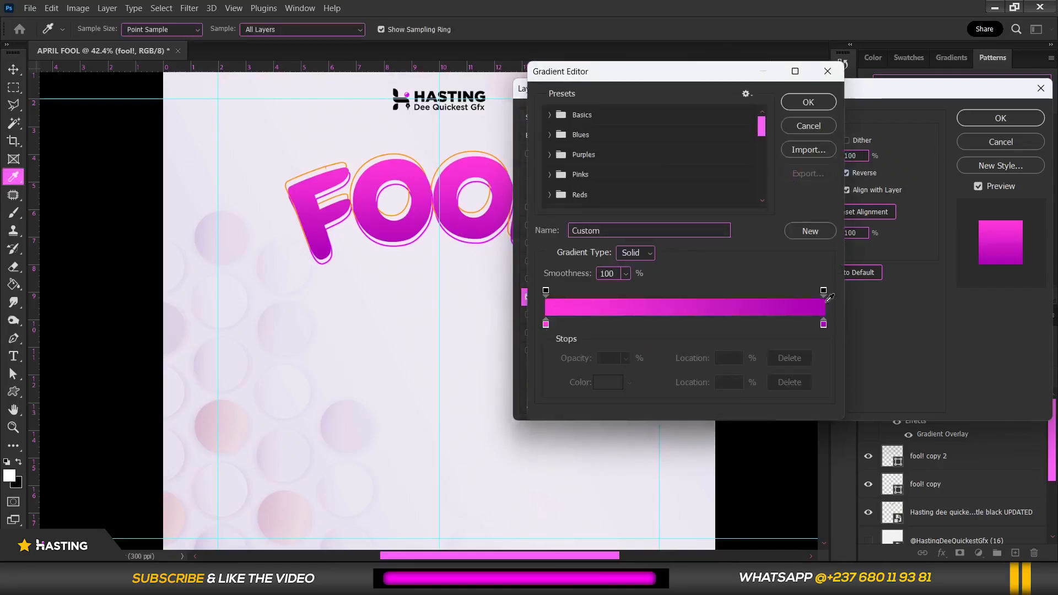
pyautogui.click(818, 107)
pyautogui.click(1026, 119)
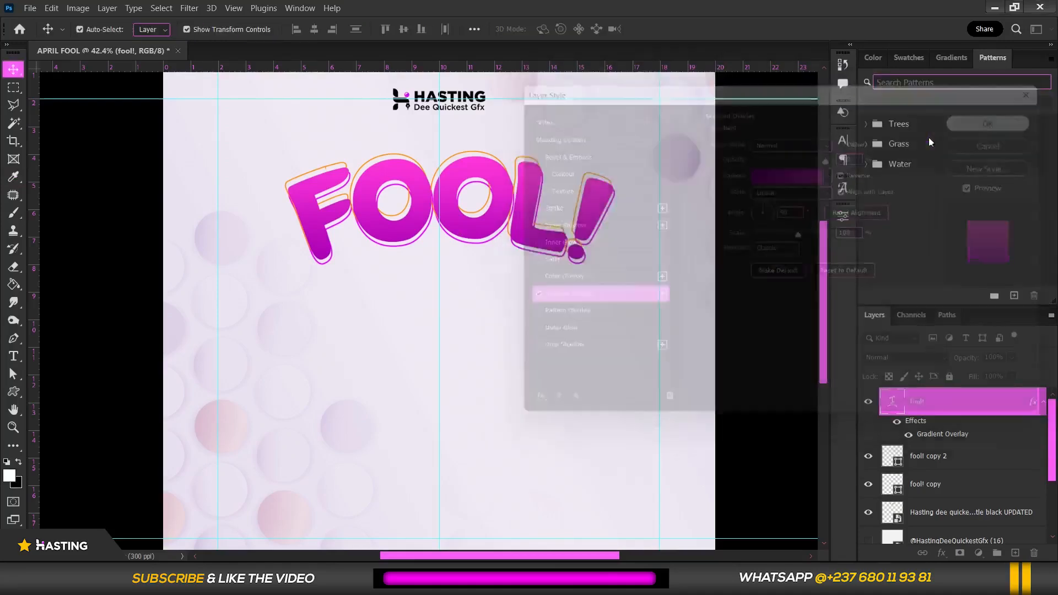
# Enlarge the layer list so that more layers are shown at once.
pyautogui.hotkey('ctrl', '0')
pyautogui.scroll(-1, 615, 190)
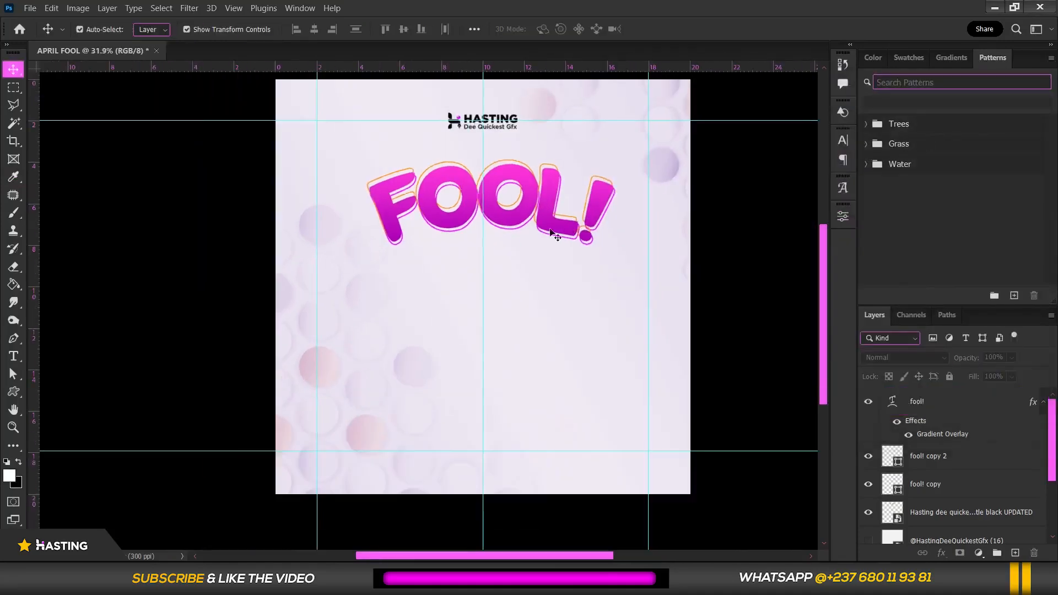
pyautogui.scroll(1, 558, 235)
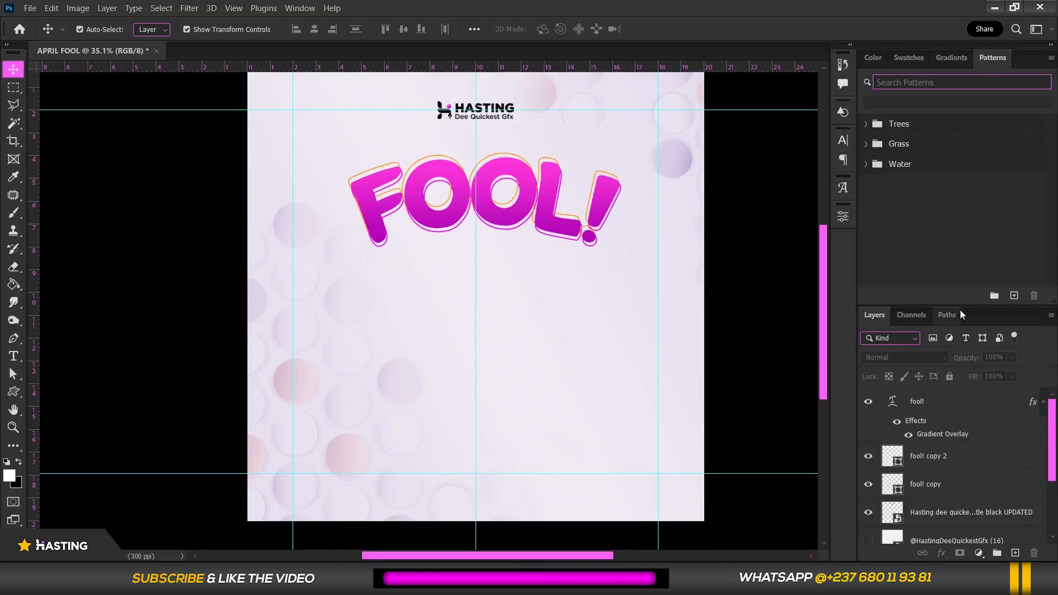
pyautogui.moveTo(964, 308); pyautogui.dragTo(972, 133)
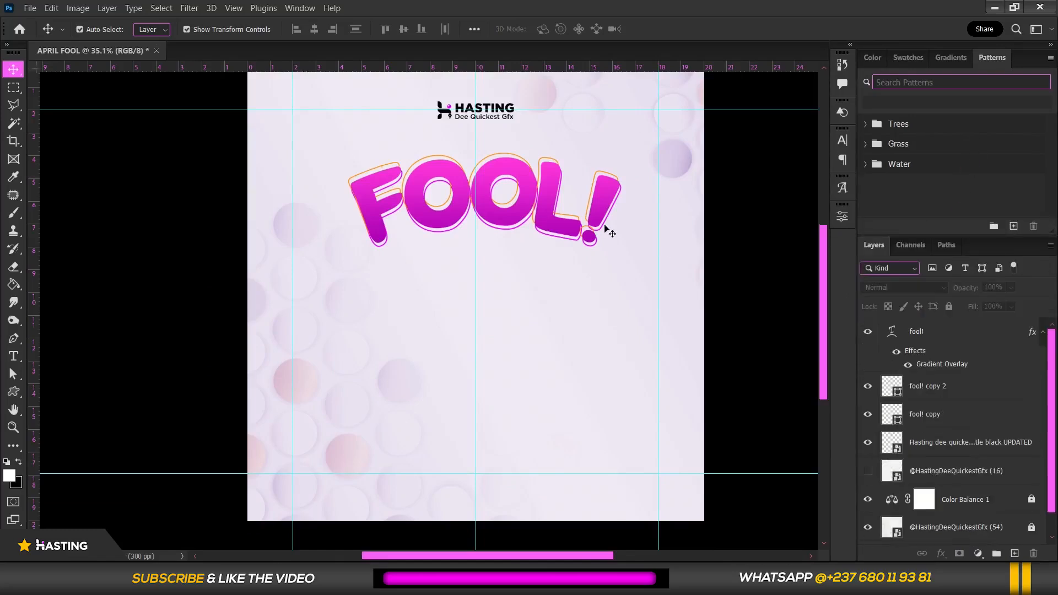
pyautogui.scroll(-2, 609, 232)
pyautogui.scroll(2, 536, 238)
pyautogui.scroll(1, 519, 150)
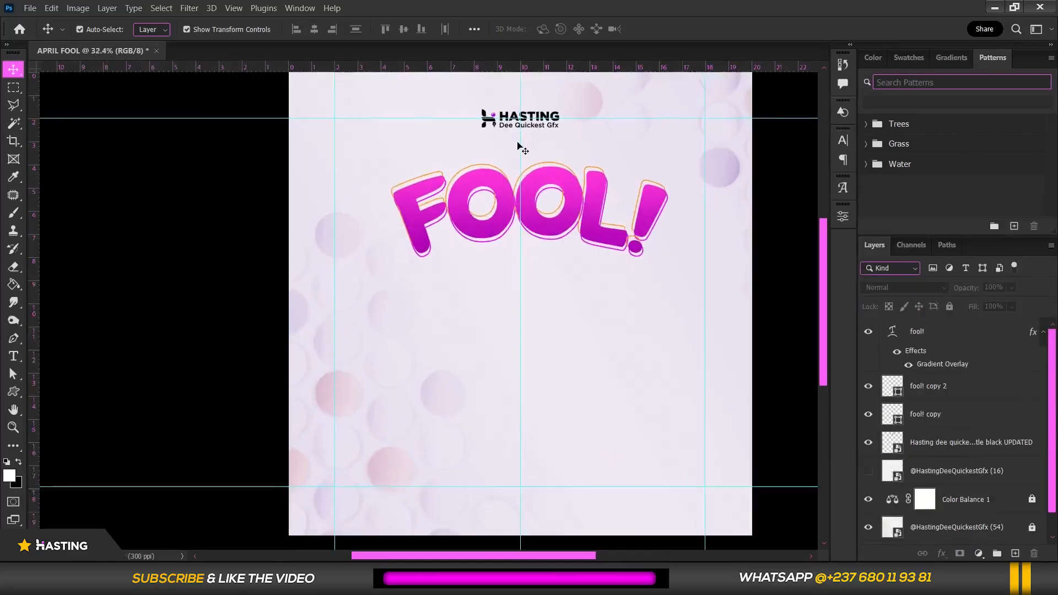
pyautogui.scroll(1, 519, 148)
# Add the text "APRIL" below the "FOOL!" headline and set it in the Back Wild font.
pyautogui.click(14, 356)
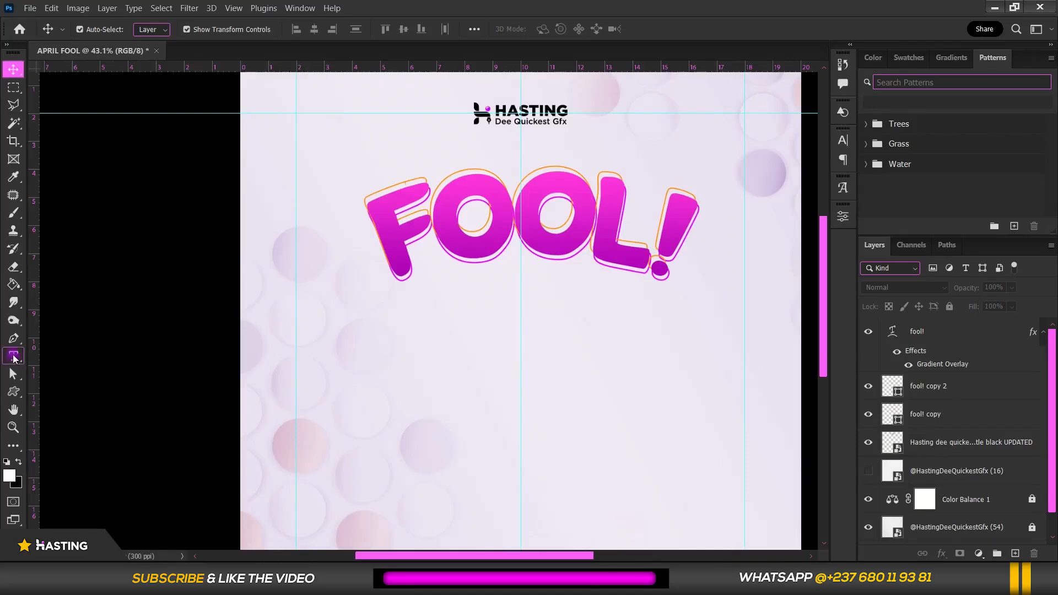
pyautogui.click(408, 349)
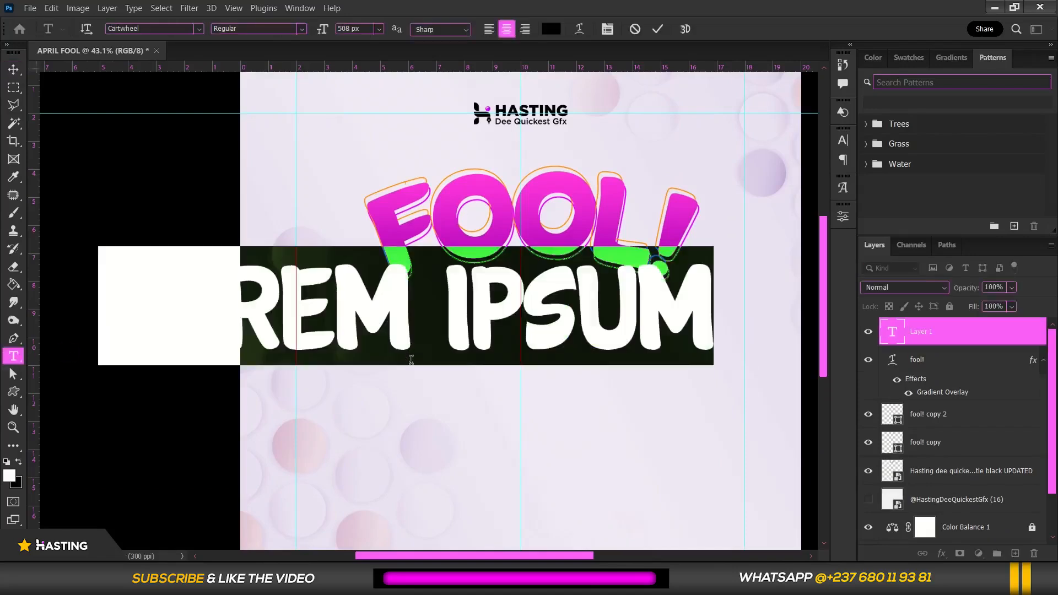
pyautogui.write('APRIL')
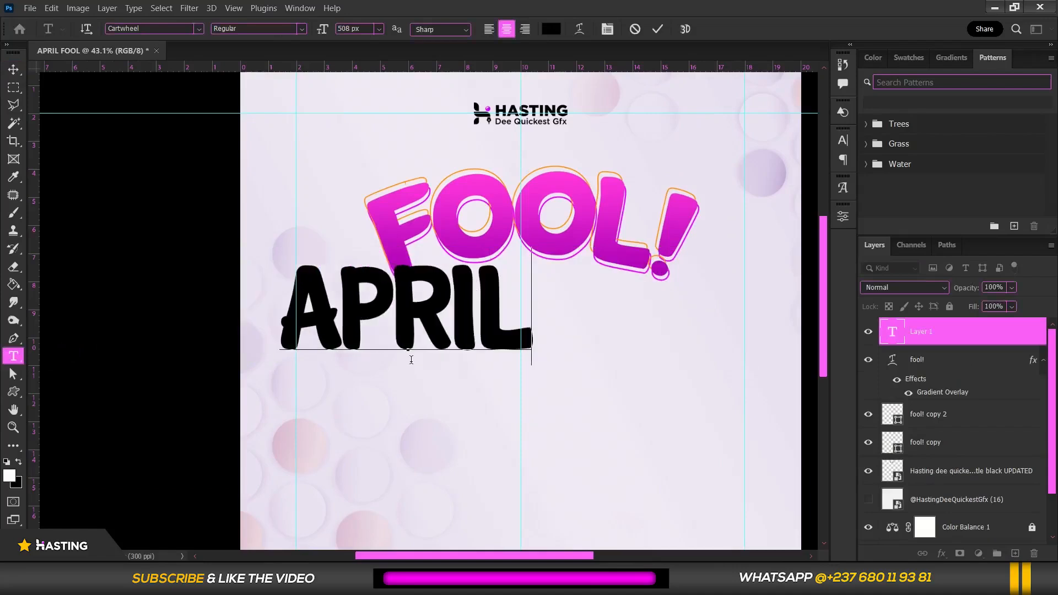
pyautogui.hotkey('ctrl', 'a')
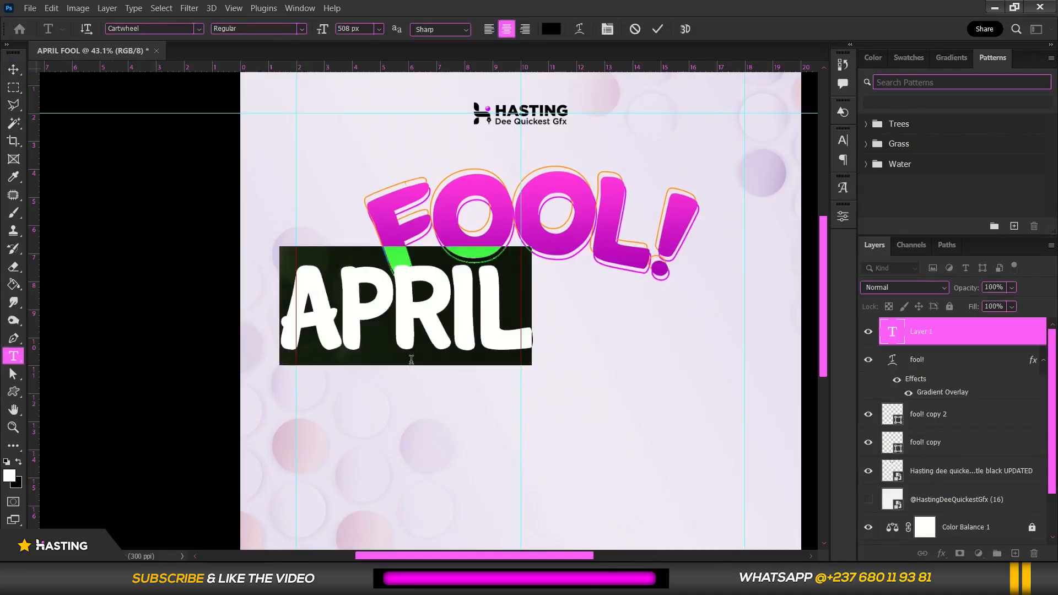
pyautogui.click(601, 33)
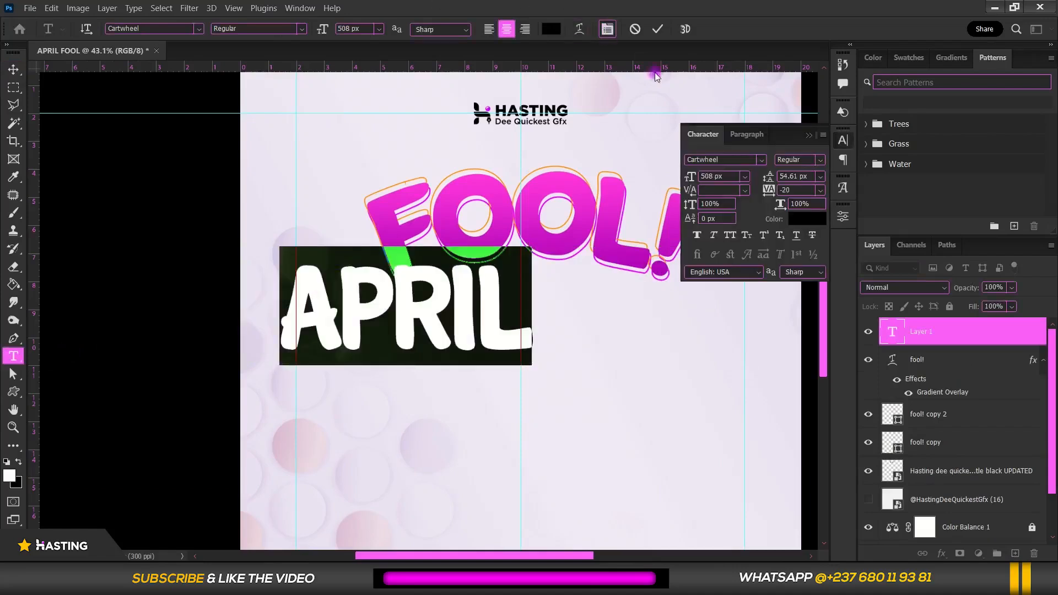
pyautogui.click(761, 159)
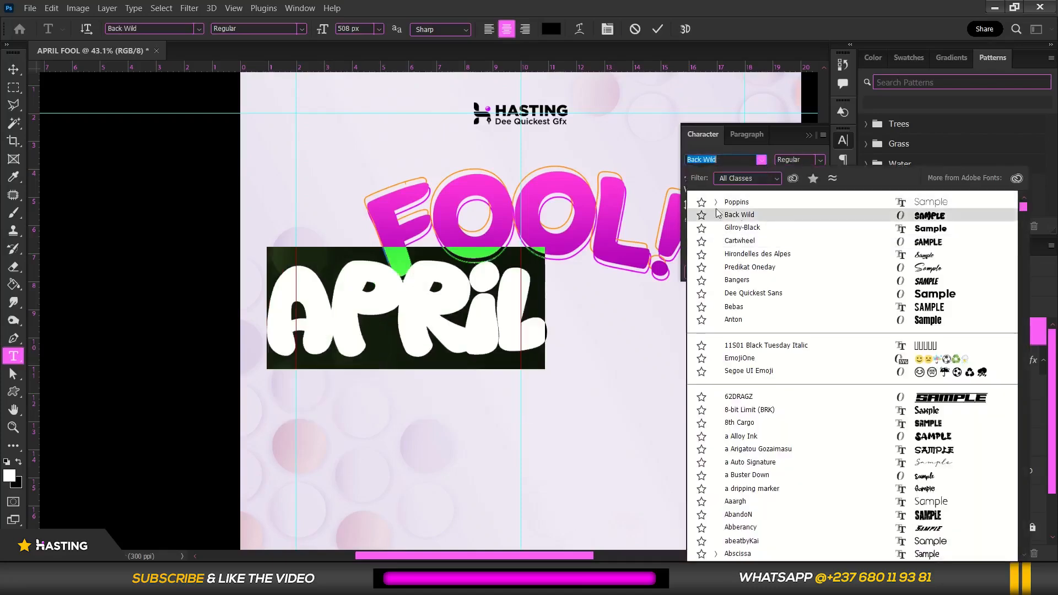
pyautogui.click(775, 220)
# Reduce the "APRIL" text to 189 px and set its tracking to 40.
pyautogui.moveTo(691, 179); pyautogui.dragTo(603, 207)
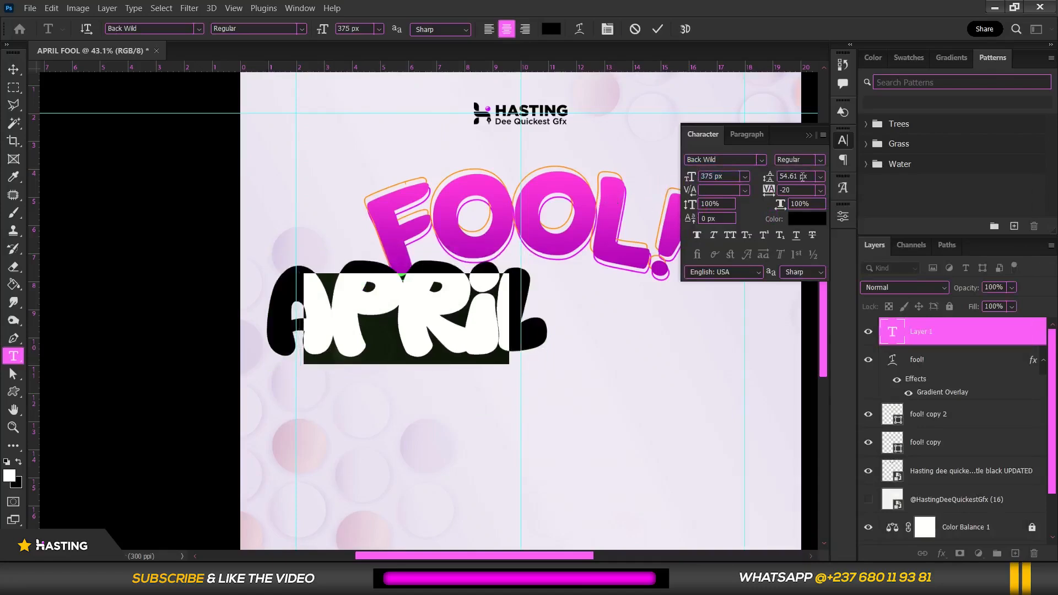
pyautogui.click(799, 190)
pyautogui.scroll(6, 800, 193)
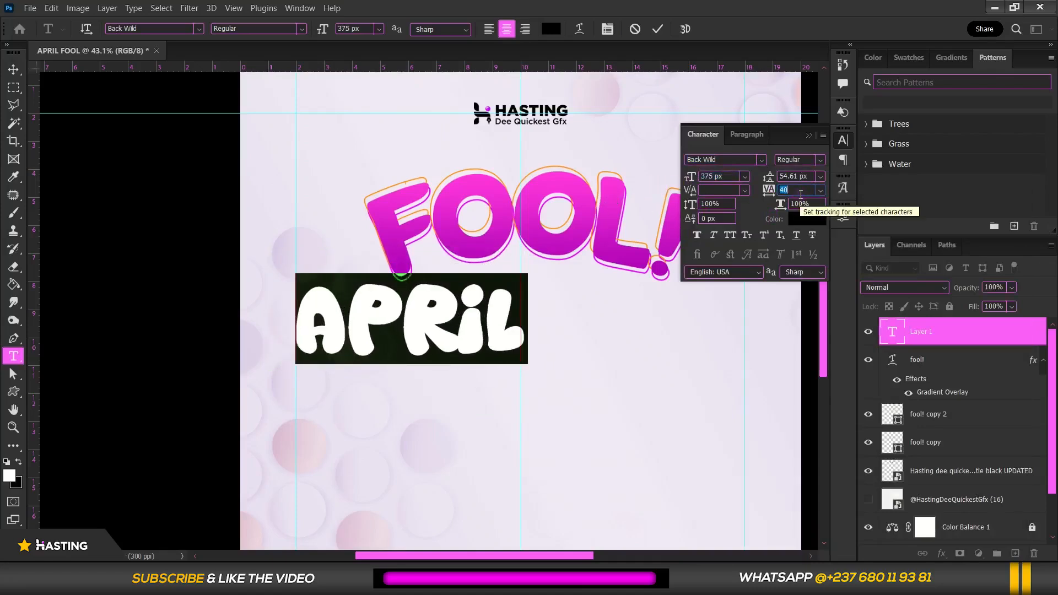
pyautogui.moveTo(695, 180); pyautogui.dragTo(556, 229)
pyautogui.click(435, 364)
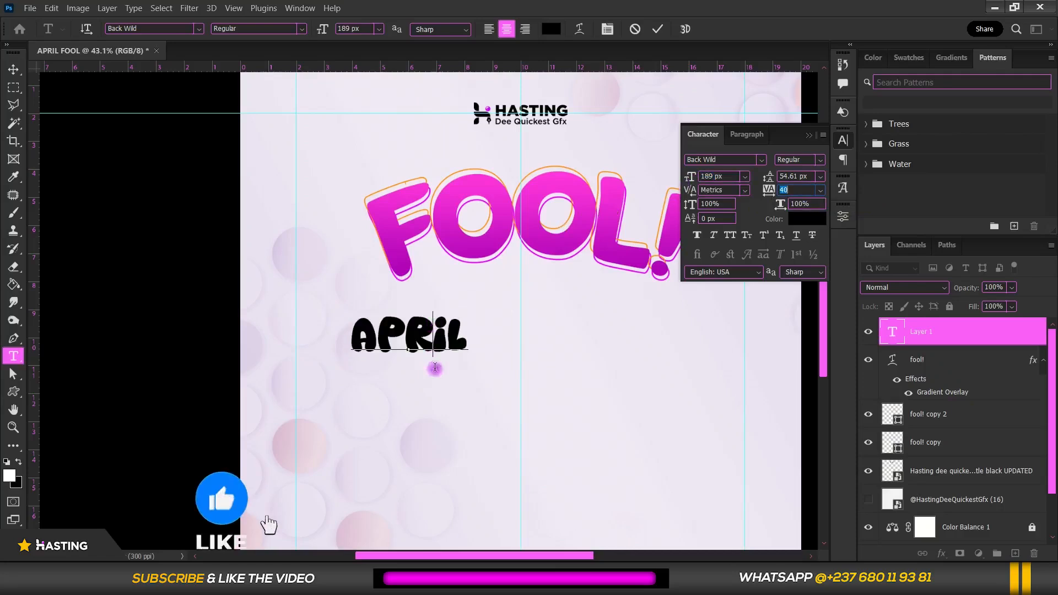
# Move the "APRIL" text between the logo and the "FOOL!" headline and set its size to 161 px.
pyautogui.moveTo(438, 405); pyautogui.dragTo(547, 225)
pyautogui.hotkey('ctrl', 'a')
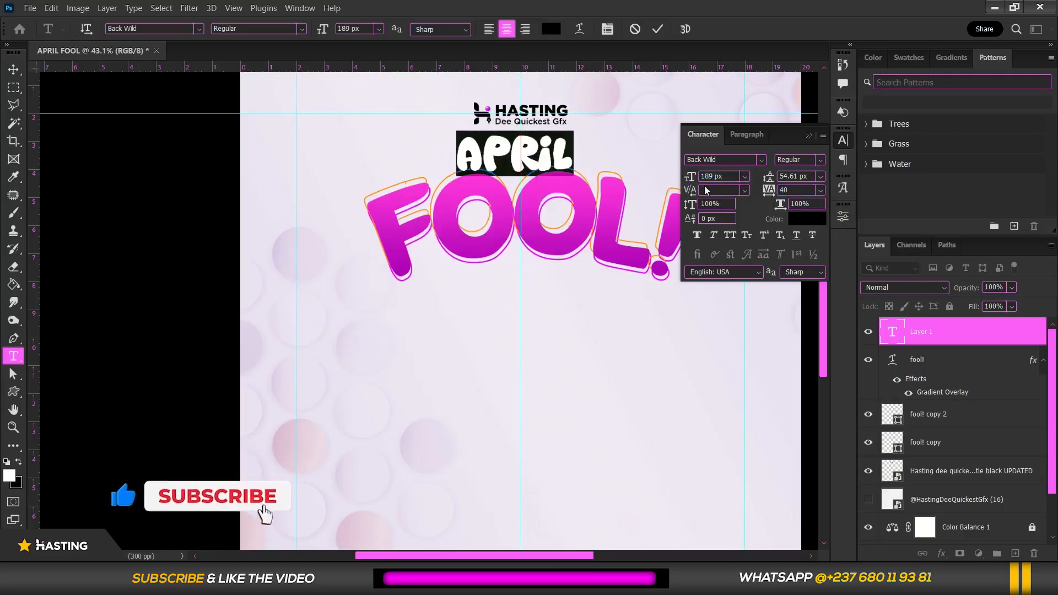
pyautogui.moveTo(690, 177); pyautogui.dragTo(669, 193)
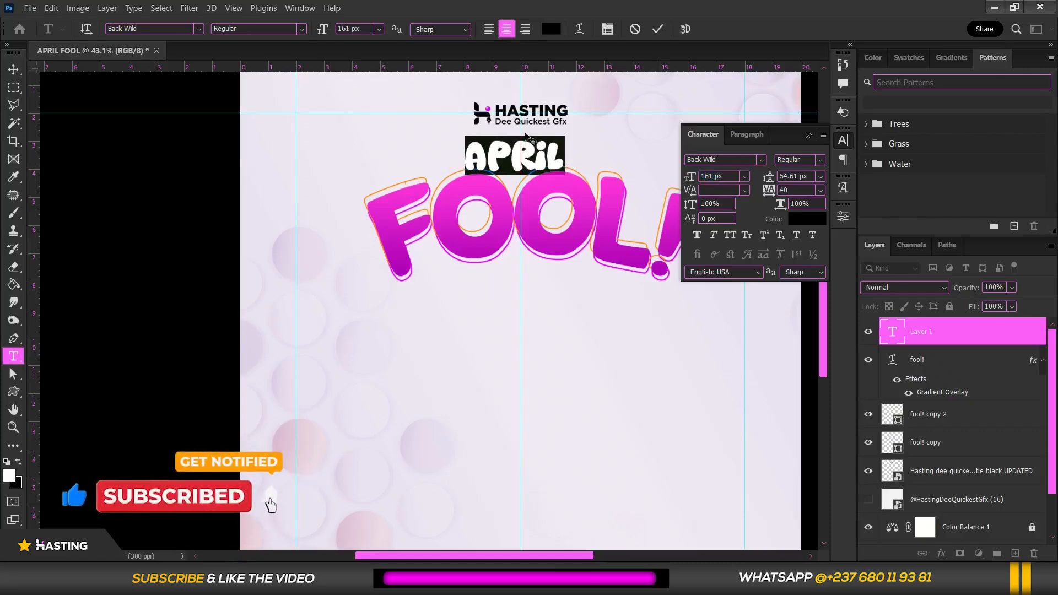
# Set the tracking of the "APRIL" text to 60 and commit the text.
pyautogui.click(510, 159)
pyautogui.scroll(-4, 471, 167)
pyautogui.scroll(1, 526, 167)
pyautogui.scroll(3, 526, 167)
pyautogui.doubleClick(526, 161)
pyautogui.click(801, 191)
pyautogui.scroll(1, 802, 190)
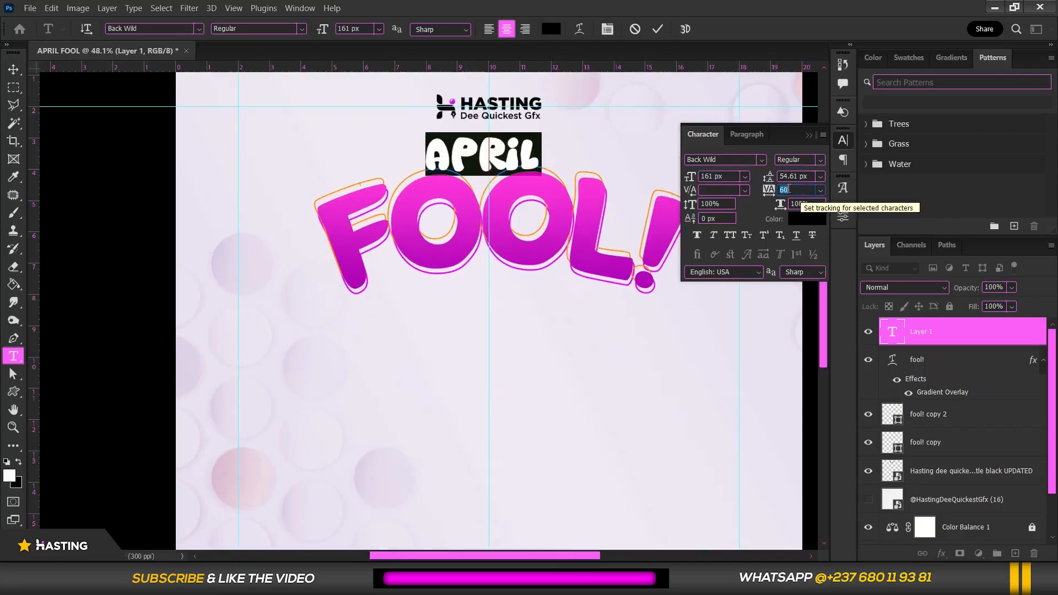
pyautogui.click(504, 163)
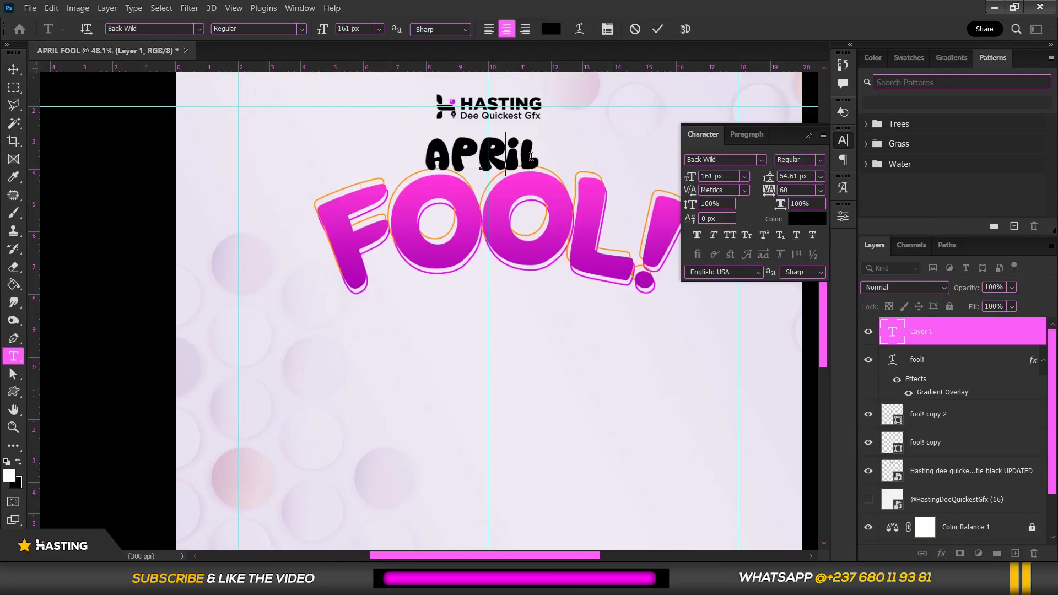
pyautogui.click(657, 28)
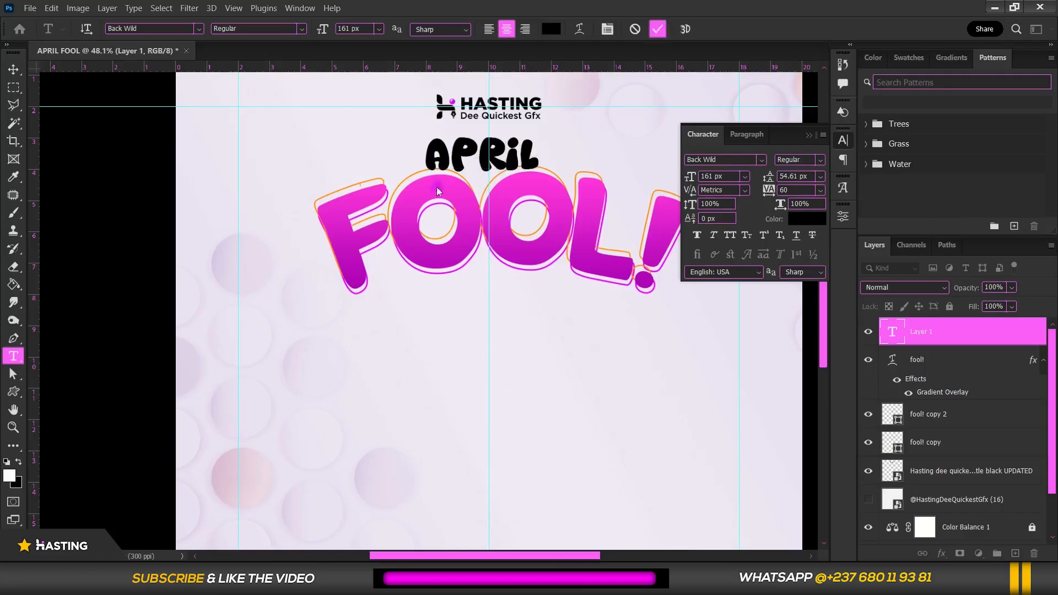
# Select "APRIL", "FOOL!" and both outlines together and shift them slightly down, away from the logo.
pyautogui.scroll(-2, 302, 234)
pyautogui.click(11, 67)
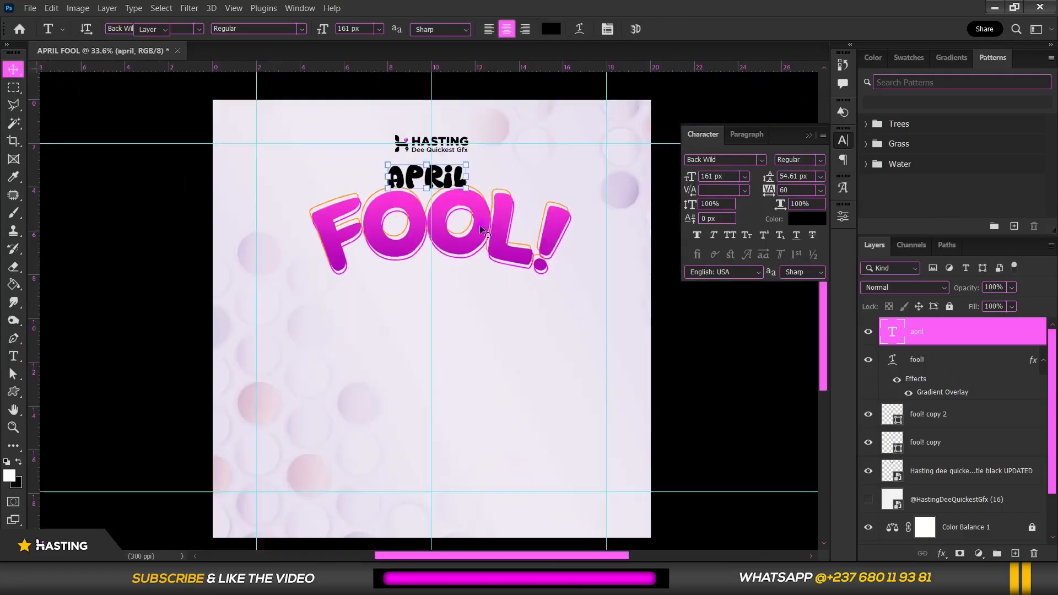
pyautogui.scroll(2, 426, 226)
pyautogui.moveTo(307, 147); pyautogui.dragTo(526, 279)
pyautogui.press('Down')
pyautogui.press('Down')
pyautogui.press('Down')
pyautogui.press('Down')
pyautogui.press('Down')
pyautogui.press('Down')
pyautogui.press('Down')
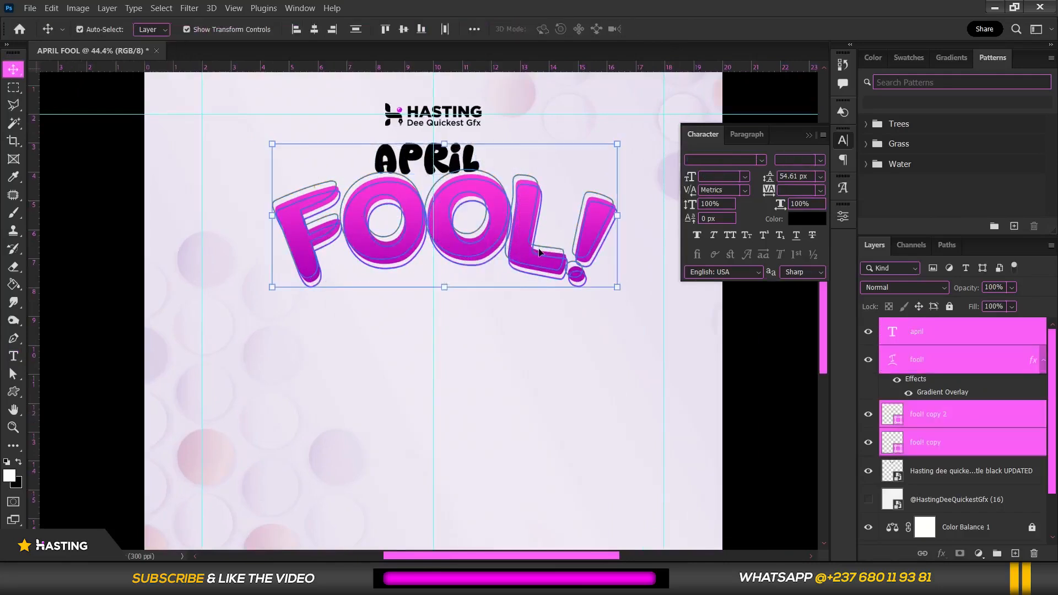
pyautogui.moveTo(528, 225); pyautogui.dragTo(527, 232)
# Align "APRIL" and the logo on their horizontal centers and nudge both left onto the vertical center guide.
pyautogui.moveTo(442, 159); pyautogui.dragTo(454, 154)
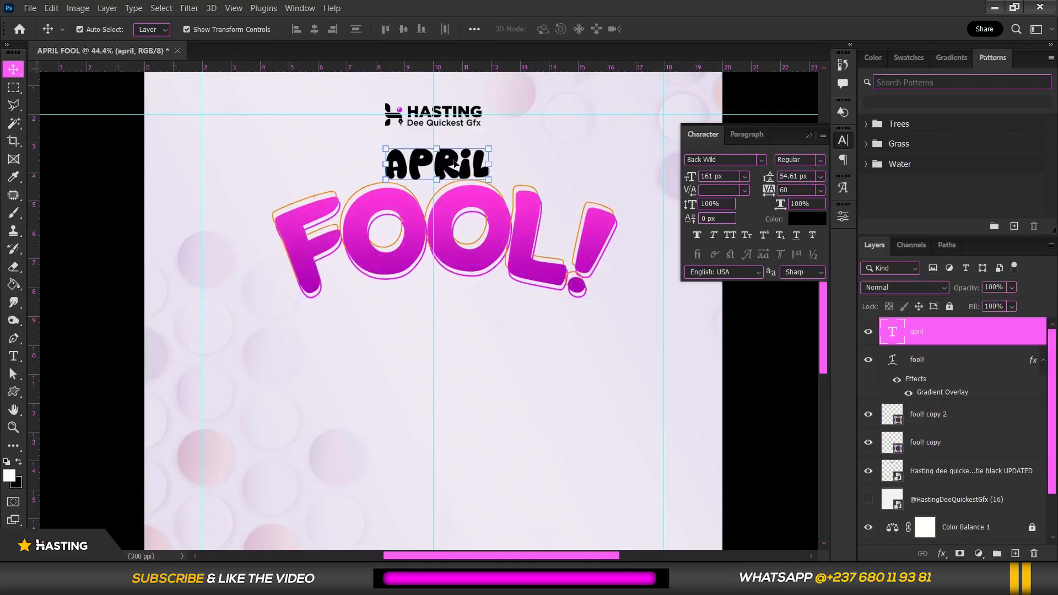
pyautogui.moveTo(456, 90); pyautogui.dragTo(460, 115)
pyautogui.click(314, 30)
pyautogui.press('Left')
pyautogui.press('Left')
pyautogui.press('Left')
pyautogui.press('Left')
pyautogui.press('Left')
pyautogui.press('Left')
pyautogui.press('Left')
pyautogui.press('Left')
pyautogui.press('Left')
pyautogui.press('Left')
pyautogui.press('Left')
pyautogui.press('Left')
pyautogui.press('Left')
pyautogui.press('Left')
pyautogui.press('Left')
pyautogui.press('Left')
pyautogui.press('Left')
pyautogui.press('Left')
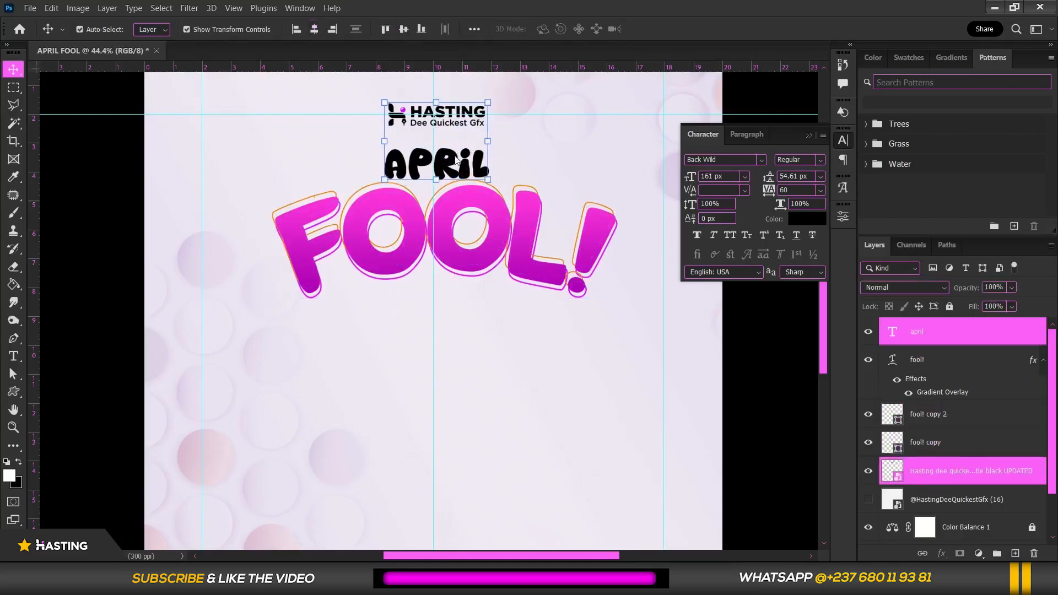
# Select the "FOOL!" text with its two outlines and nudge them left toward the vertical center guide.
pyautogui.moveTo(263, 314); pyautogui.dragTo(599, 203)
pyautogui.press('Left')
pyautogui.press('Left')
pyautogui.press('Left')
pyautogui.press('Left')
pyautogui.press('Left')
pyautogui.press('Left')
pyautogui.press('Left')
pyautogui.press('Left')
pyautogui.press('Left')
pyautogui.press('Left')
pyautogui.press('Left')
pyautogui.press('Left')
pyautogui.press('Left')
pyautogui.press('Left')
pyautogui.press('Left')
pyautogui.press('Left')
pyautogui.press('Left')
pyautogui.press('Left')
pyautogui.press('Left')
pyautogui.press('Left')
pyautogui.press('Left')
pyautogui.press('Left')
pyautogui.press('Left')
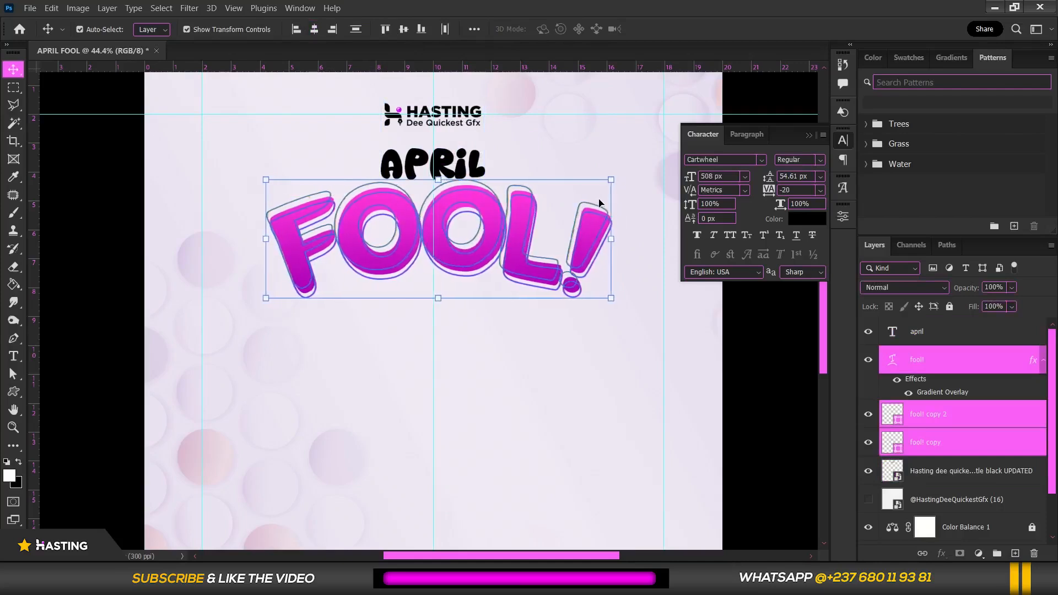
# Select "APRIL", "FOOL!" and both outlines together and nudge them slightly down, away from the logo.
pyautogui.click(499, 359)
pyautogui.scroll(-2, 390, 185)
pyautogui.moveTo(366, 153); pyautogui.dragTo(486, 279)
pyautogui.press('Down')
pyautogui.press('Down')
pyautogui.press('Down')
pyautogui.press('Down')
pyautogui.press('Down')
pyautogui.press('Down')
pyautogui.press('Down')
pyautogui.press('Down')
pyautogui.press('Down')
pyautogui.press('Down')
pyautogui.press('Down')
pyautogui.press('Down')
pyautogui.press('Down')
pyautogui.press('Down')
pyautogui.press('Down')
pyautogui.press('Down')
pyautogui.press('Down')
pyautogui.press('Down')
pyautogui.press('Down')
pyautogui.press('Down')
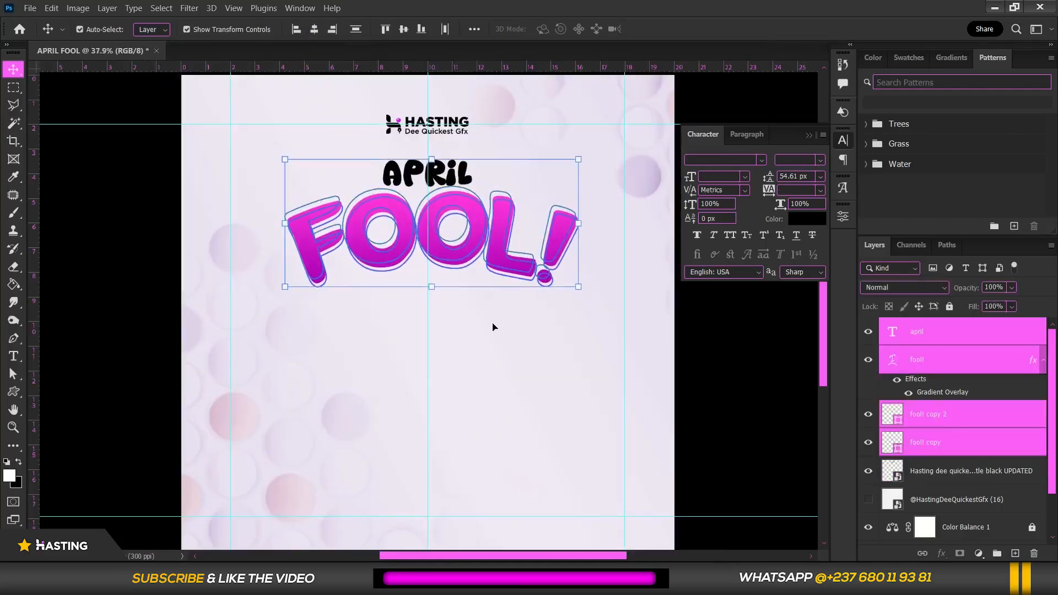
pyautogui.click(484, 290)
pyautogui.scroll(2, 439, 161)
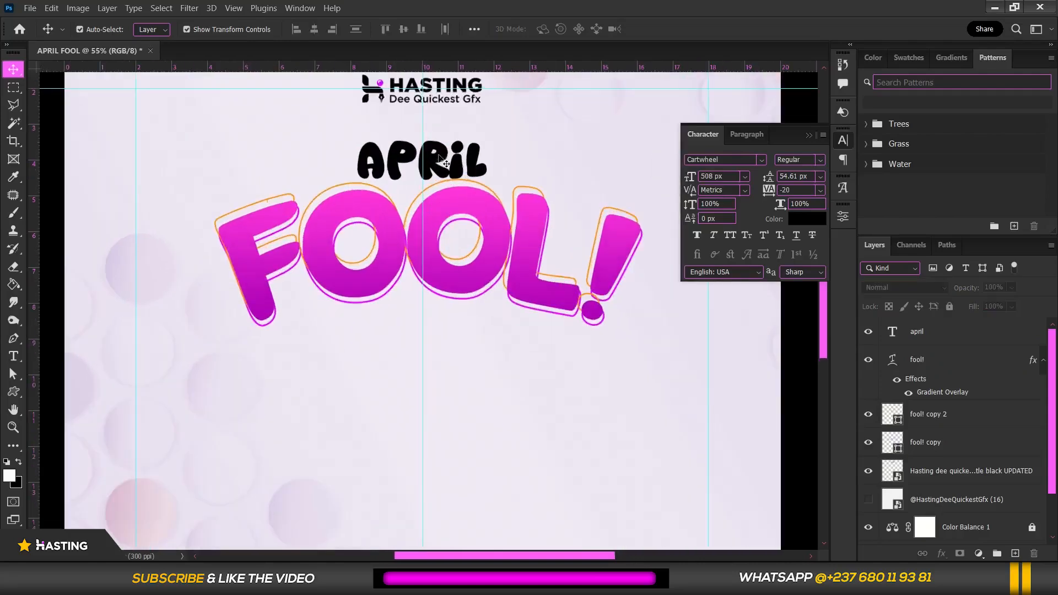
# Add a yellow-to-orange gradient overlay to the "APRIL" text with Reverse turned off, so yellow is at the top.
pyautogui.click(446, 162)
pyautogui.rightClick(993, 334)
pyautogui.click(898, 19)
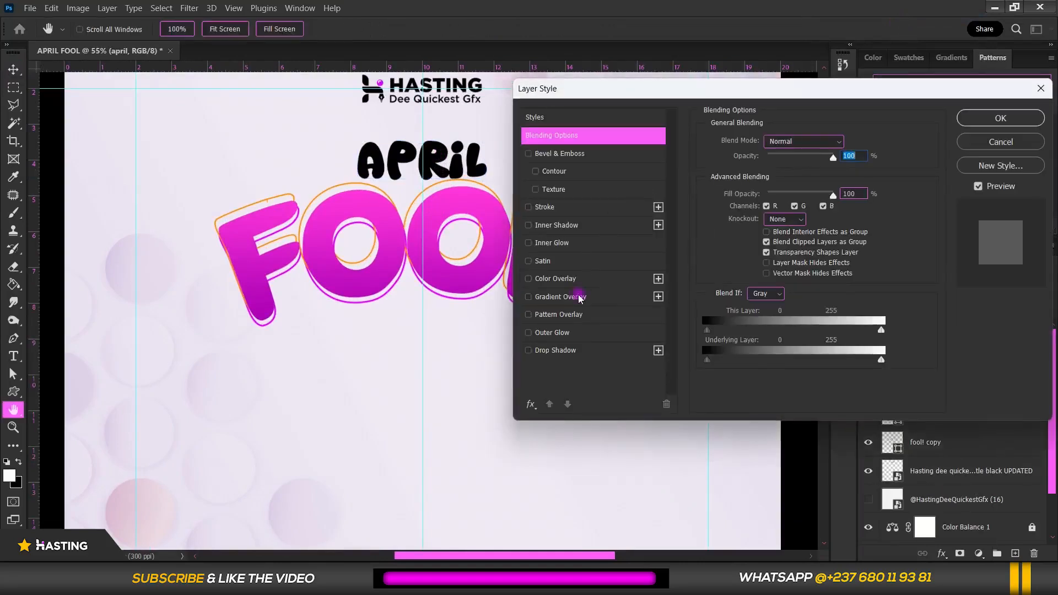
pyautogui.click(579, 298)
pyautogui.click(832, 173)
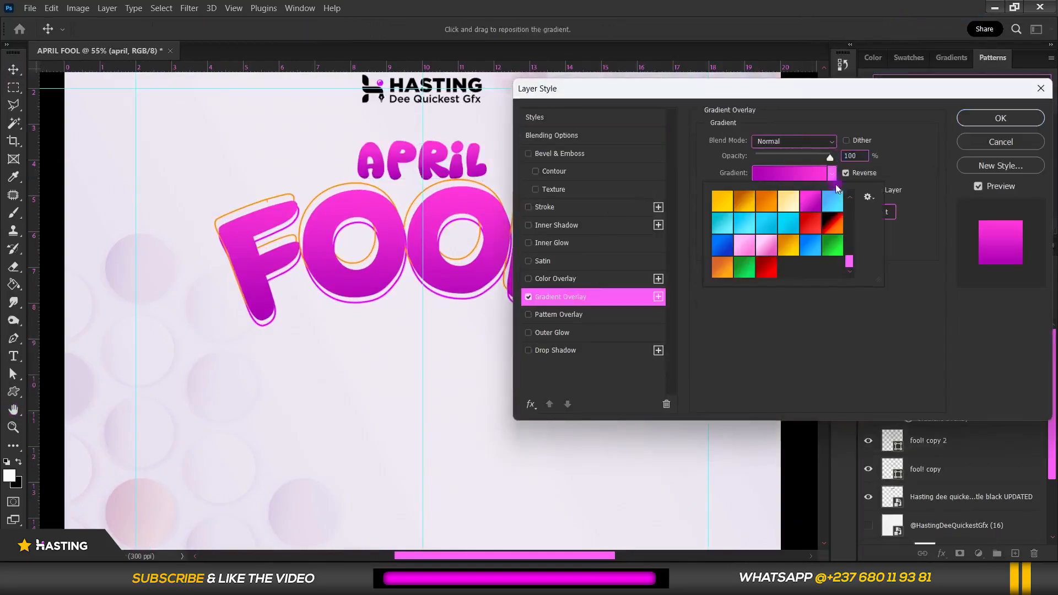
pyautogui.click(784, 247)
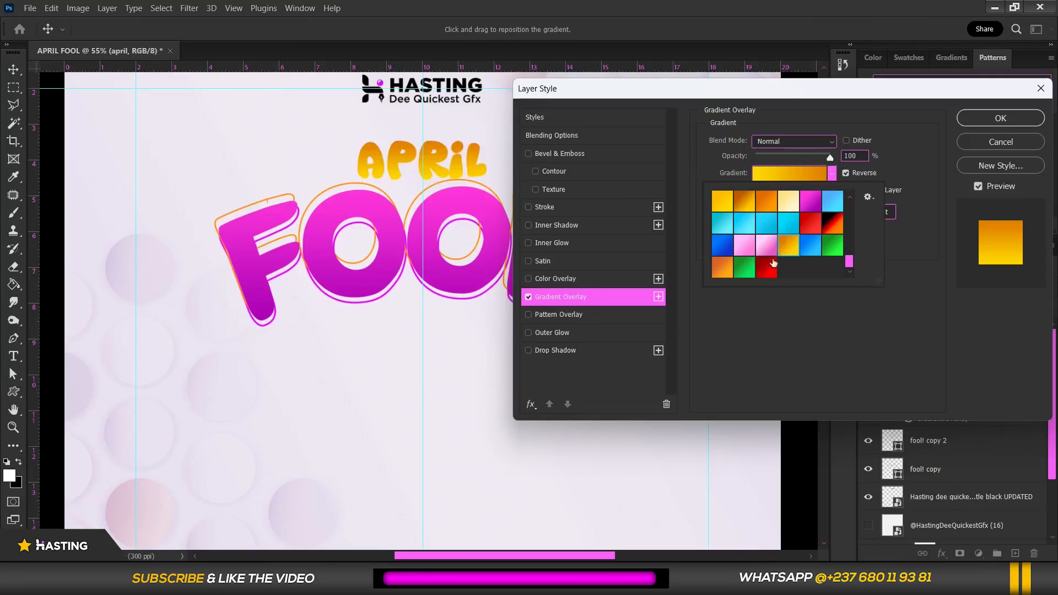
pyautogui.click(915, 157)
pyautogui.click(846, 173)
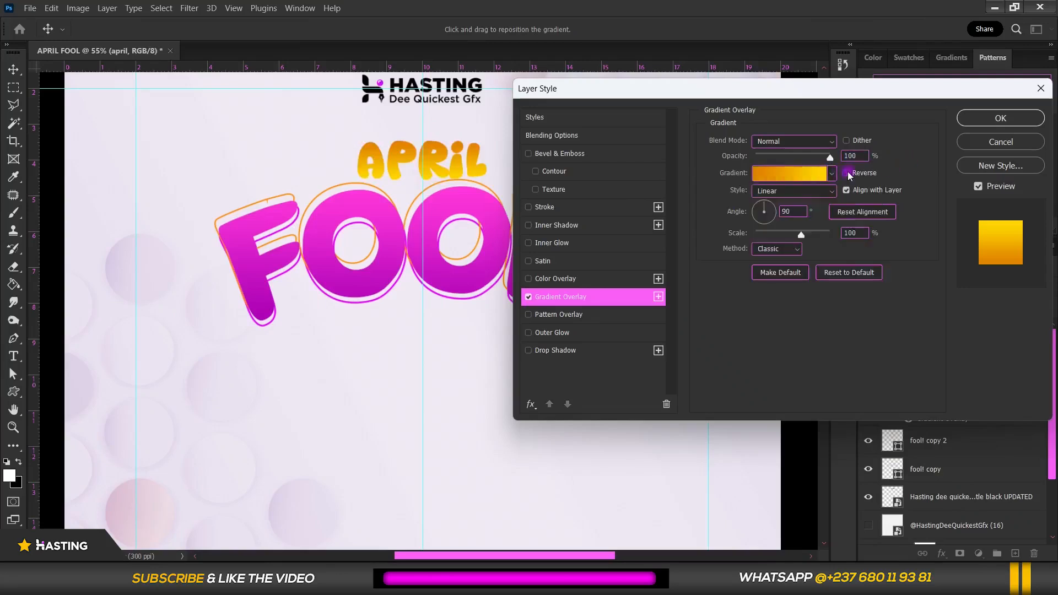
pyautogui.moveTo(400, 168); pyautogui.dragTo(400, 165)
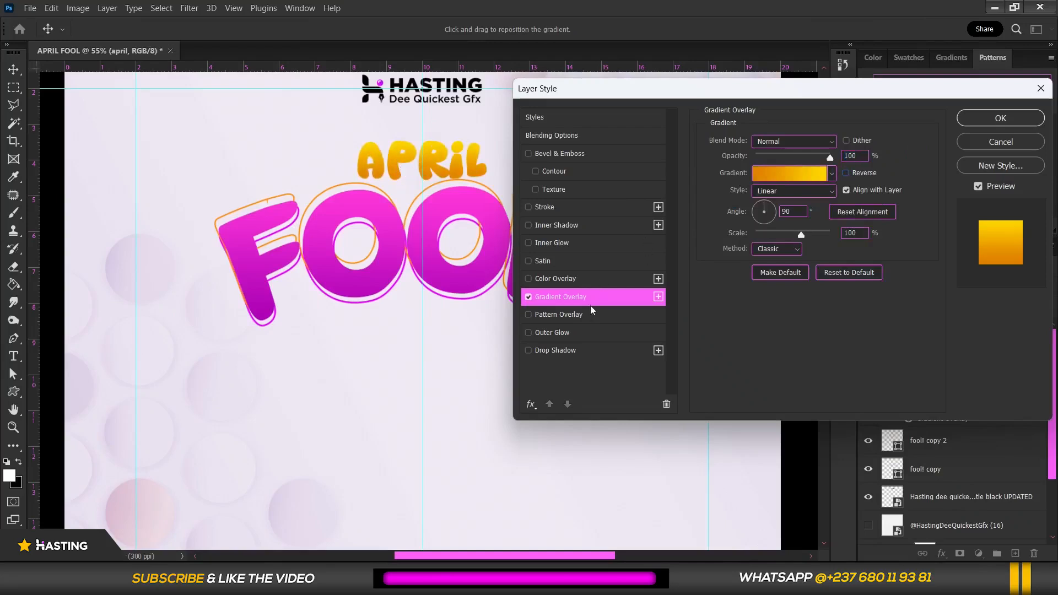
# Add a white outside stroke and a black Multiply drop shadow at 36% opacity and 32 px size to "APRIL".
pyautogui.click(561, 207)
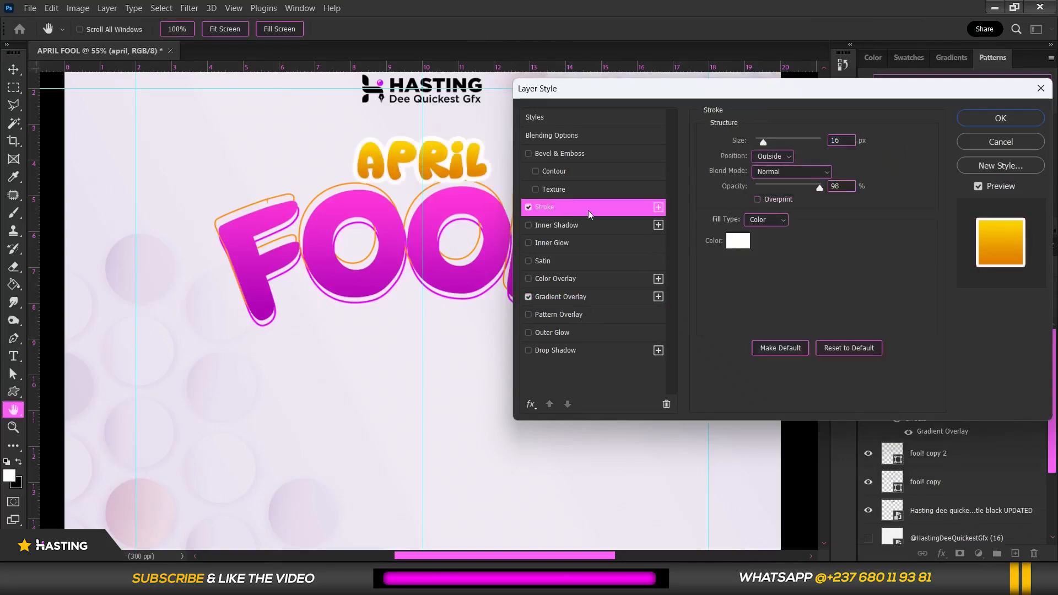
pyautogui.click(579, 350)
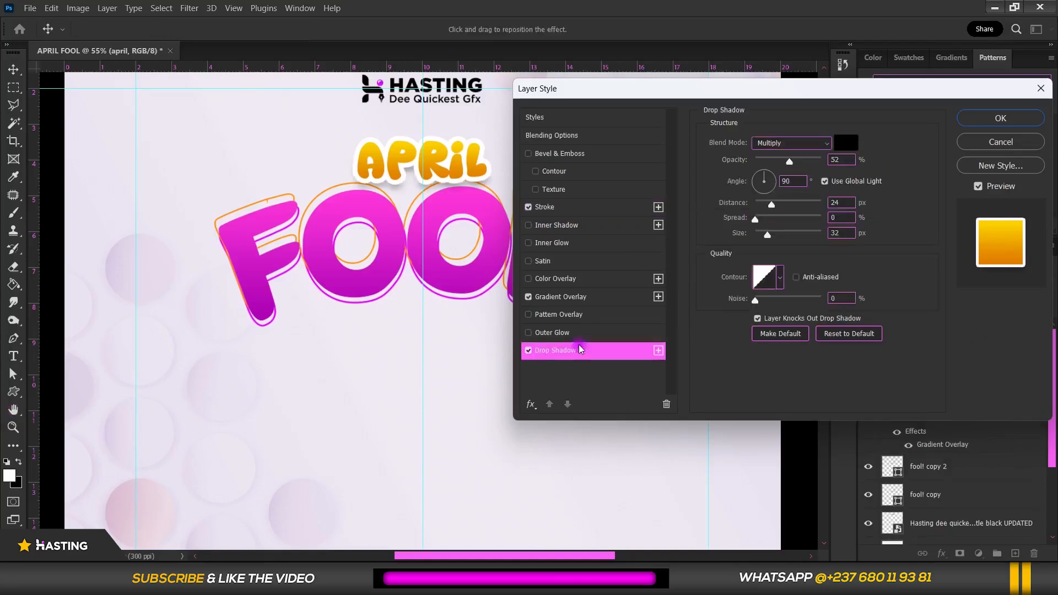
pyautogui.click(774, 164)
pyautogui.click(776, 234)
pyautogui.click(767, 233)
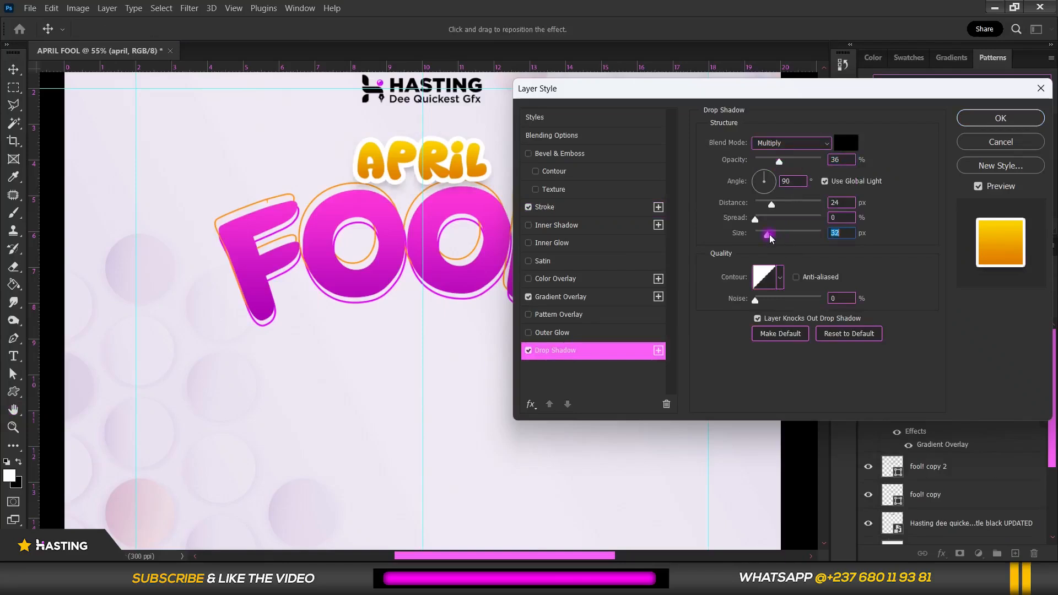
pyautogui.click(769, 207)
# Set the "APRIL" stroke size to 14 px and apply the layer style.
pyautogui.click(575, 210)
pyautogui.click(845, 142)
pyautogui.press('Down')
pyautogui.press('Down')
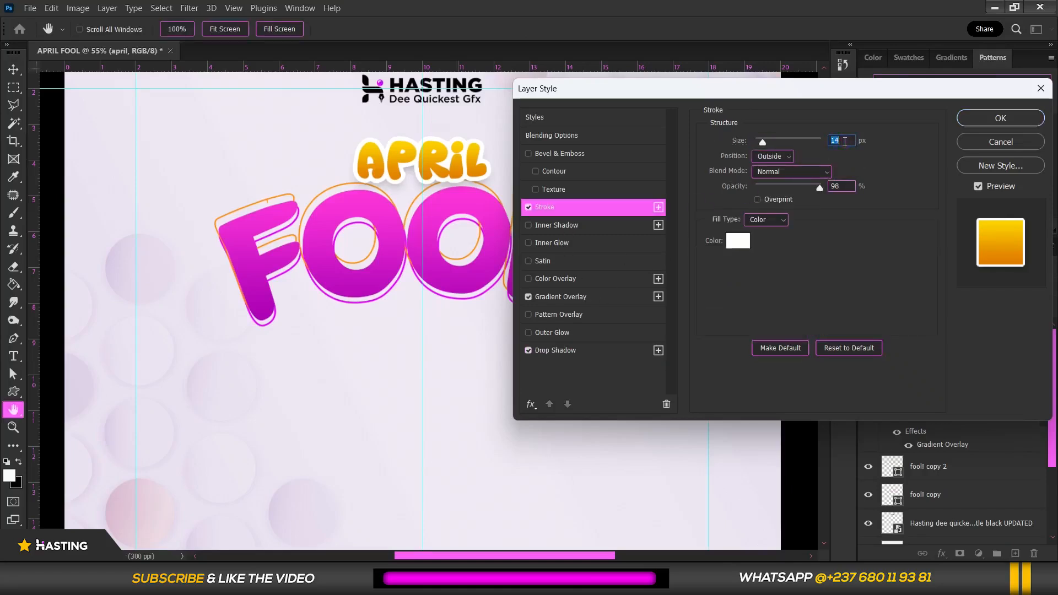
pyautogui.click(1001, 118)
# Move the "APRIL" text slightly down so it sits closer to the "FOOL!" headline.
pyautogui.moveTo(474, 163); pyautogui.dragTo(474, 173)
pyautogui.scroll(-5, 471, 193)
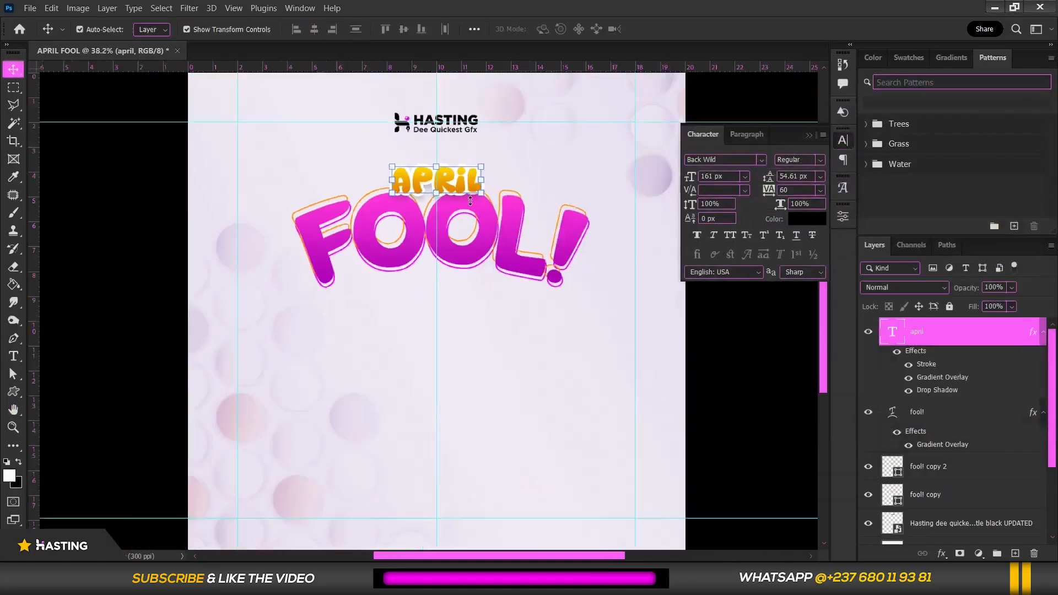
pyautogui.scroll(3, 452, 262)
pyautogui.click(451, 261)
pyautogui.scroll(-2, 409, 205)
pyautogui.scroll(1, 412, 237)
pyautogui.click(429, 169)
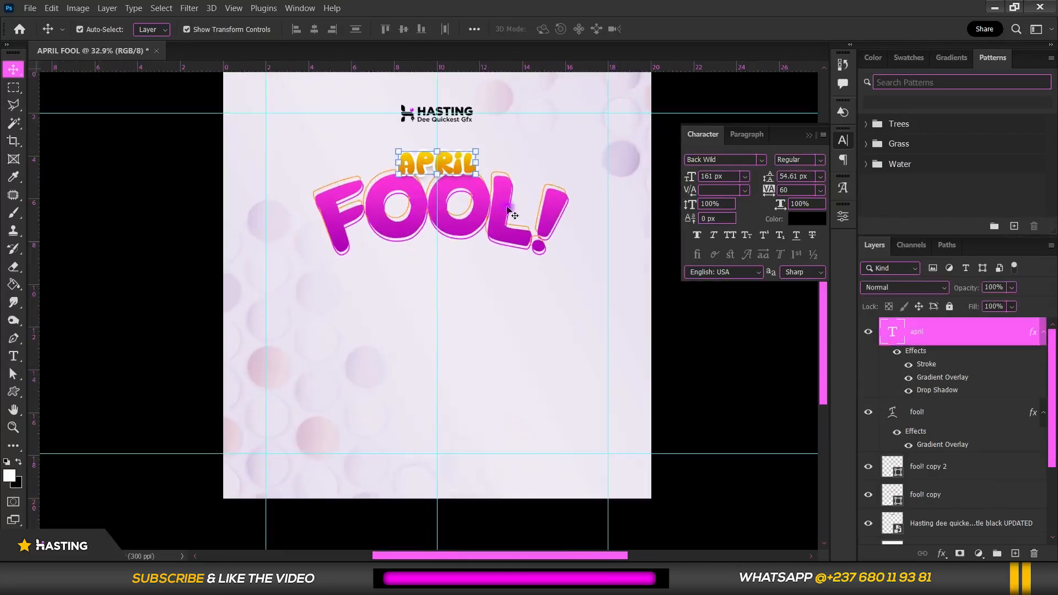
# Place the laughing-face emoji from the APRIL FOOL POSTER folder, scale it to 12.01% and position it centered below "FOOL!".
pyautogui.hotkey('alt', 'Tab')
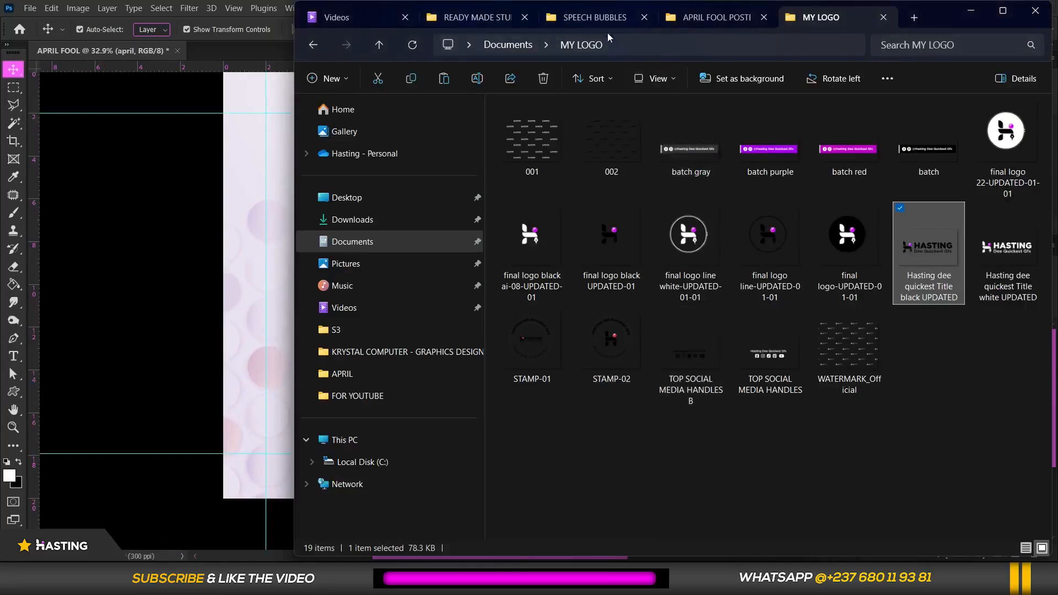
pyautogui.click(706, 17)
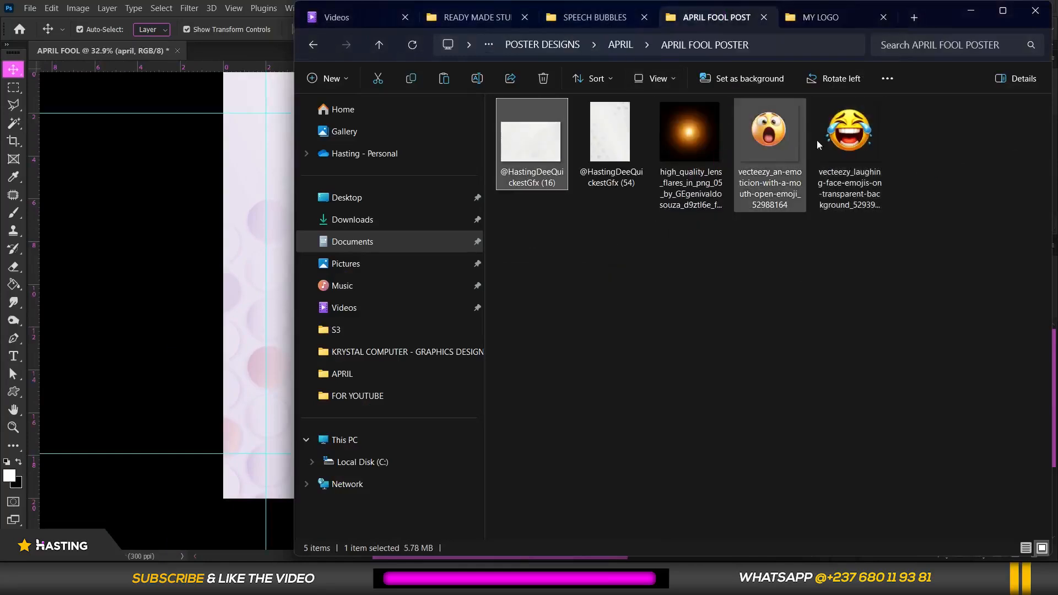
pyautogui.click(821, 156)
pyautogui.moveTo(218, 197); pyautogui.dragTo(218, 198)
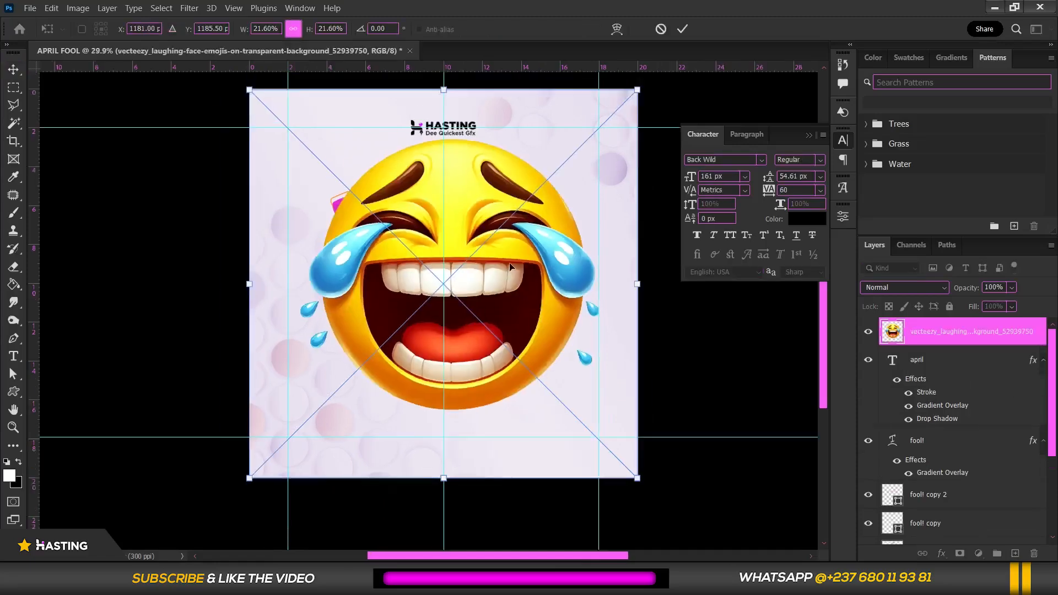
pyautogui.moveTo(628, 102); pyautogui.dragTo(539, 171)
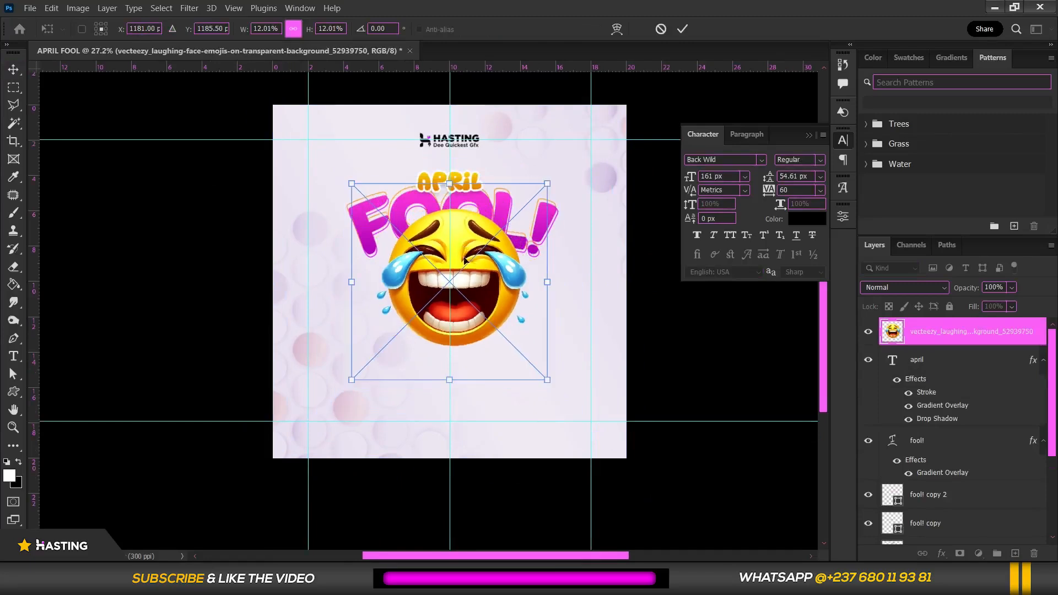
pyautogui.moveTo(468, 250); pyautogui.dragTo(463, 275)
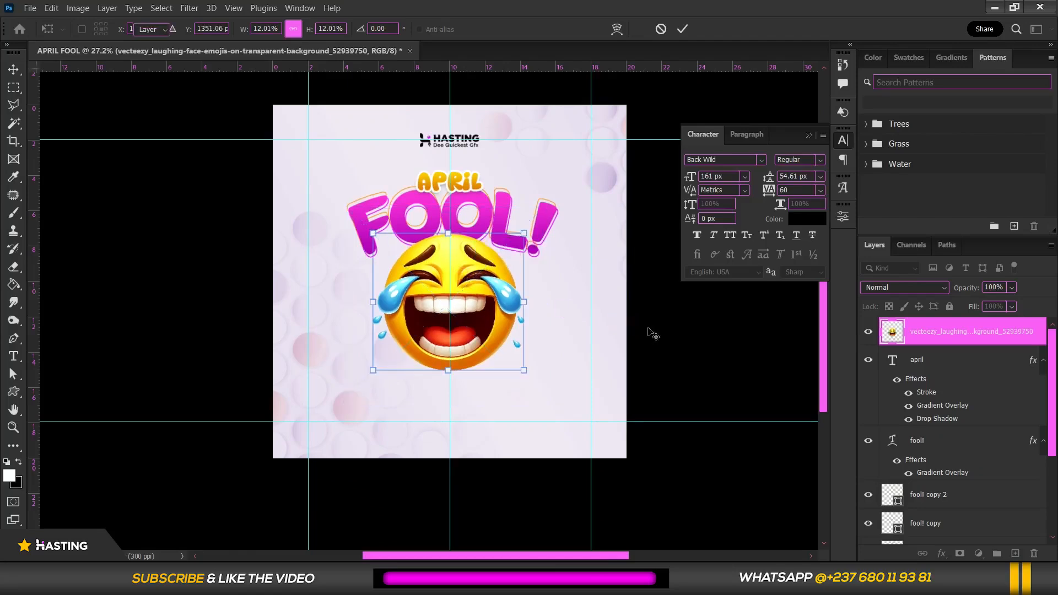
pyautogui.press('Return')
pyautogui.click(485, 340)
pyautogui.scroll(4, 485, 341)
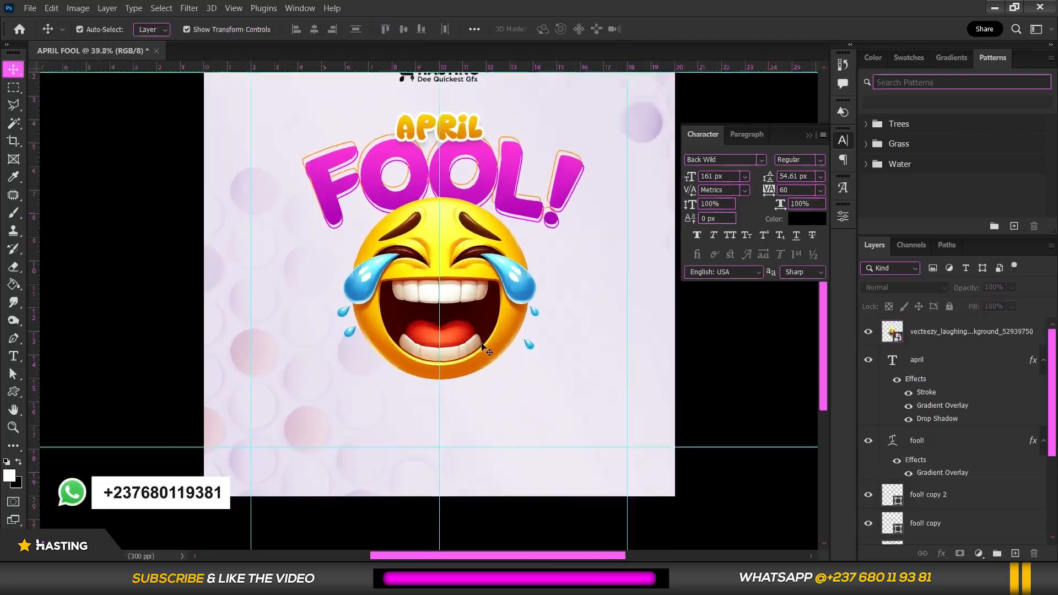
pyautogui.scroll(-3, 482, 345)
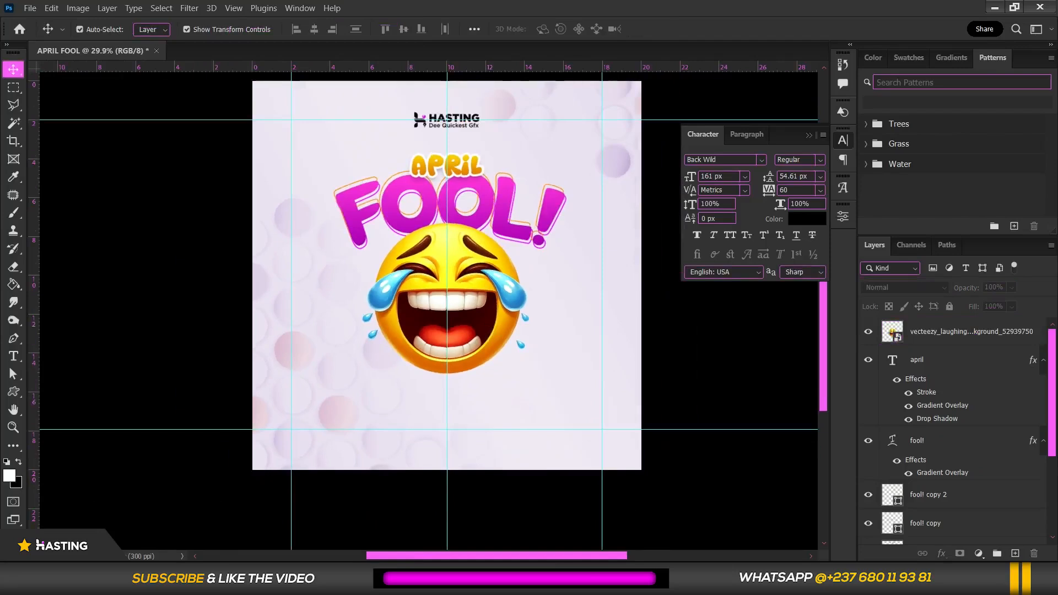
# Place the open-mouth emoji from the folder, scaled to 4.57% and rotated 17.62°, to the left of the large emoji.
pyautogui.hotkey('alt', 'Tab')
pyautogui.click(787, 124)
pyautogui.moveTo(773, 132); pyautogui.dragTo(209, 240)
pyautogui.moveTo(463, 297); pyautogui.dragTo(463, 297)
pyautogui.scroll(-2, 504, 257)
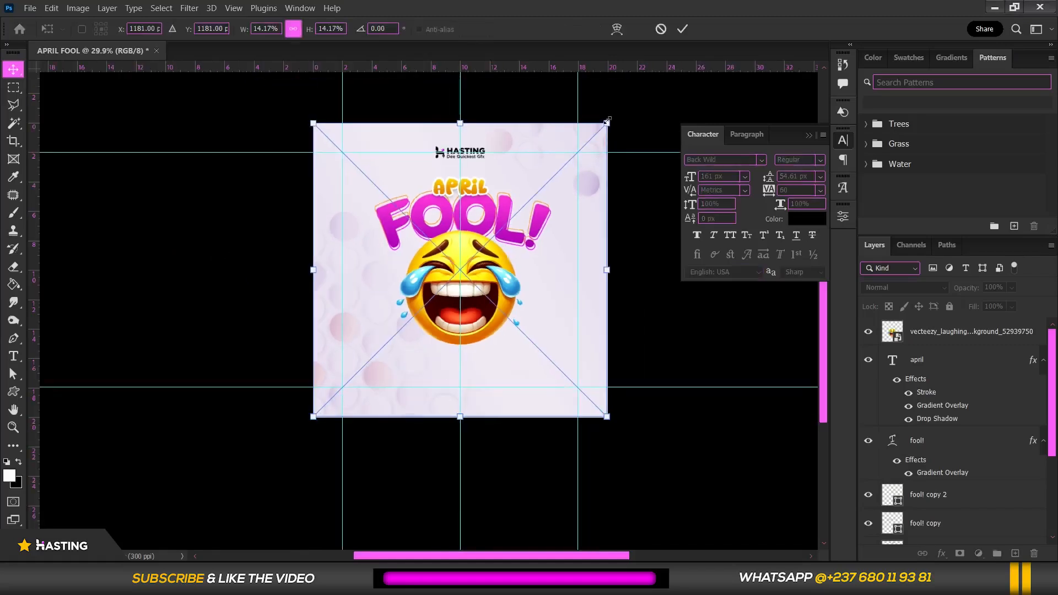
pyautogui.moveTo(607, 122); pyautogui.dragTo(410, 321)
pyautogui.moveTo(431, 355); pyautogui.dragTo(382, 325)
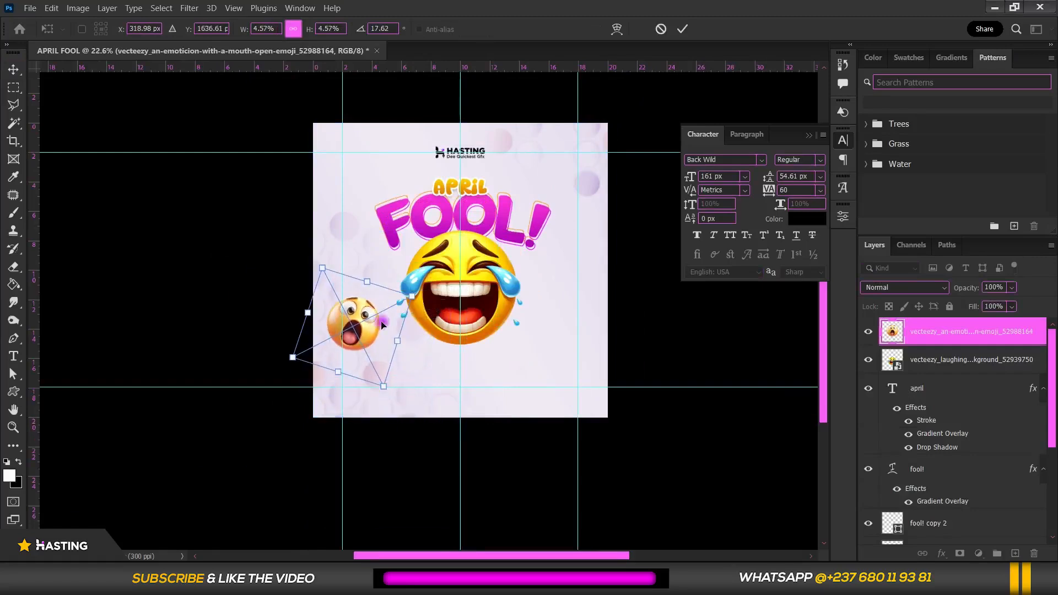
pyautogui.press('Return')
# Apply a Motion Blur with a -90° angle and 75-pixel distance to the open-mouth emoji.
pyautogui.scroll(1, 379, 338)
pyautogui.click(189, 7)
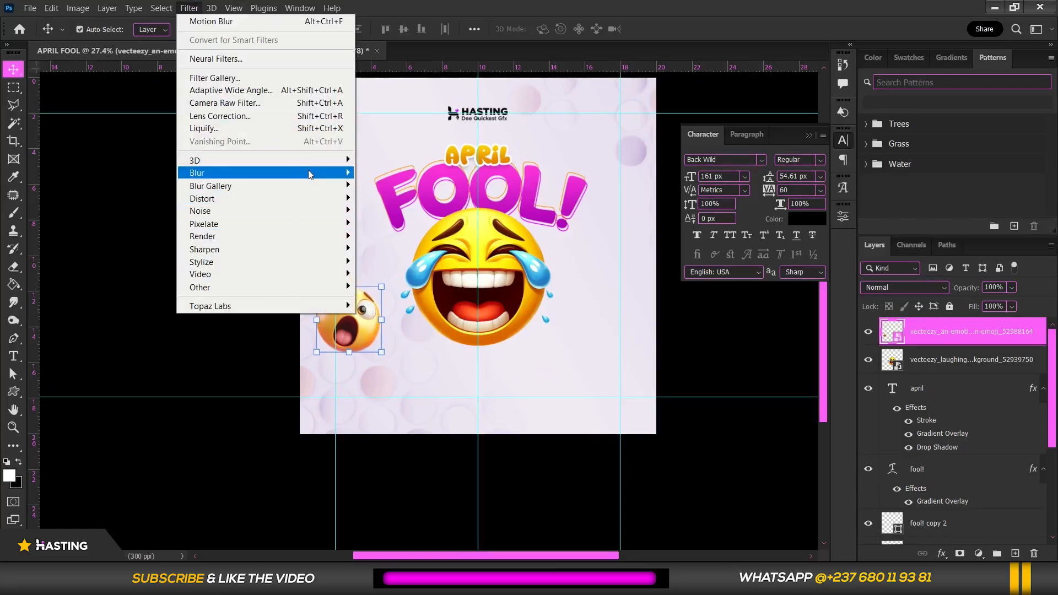
pyautogui.moveTo(309, 174)
pyautogui.click(392, 244)
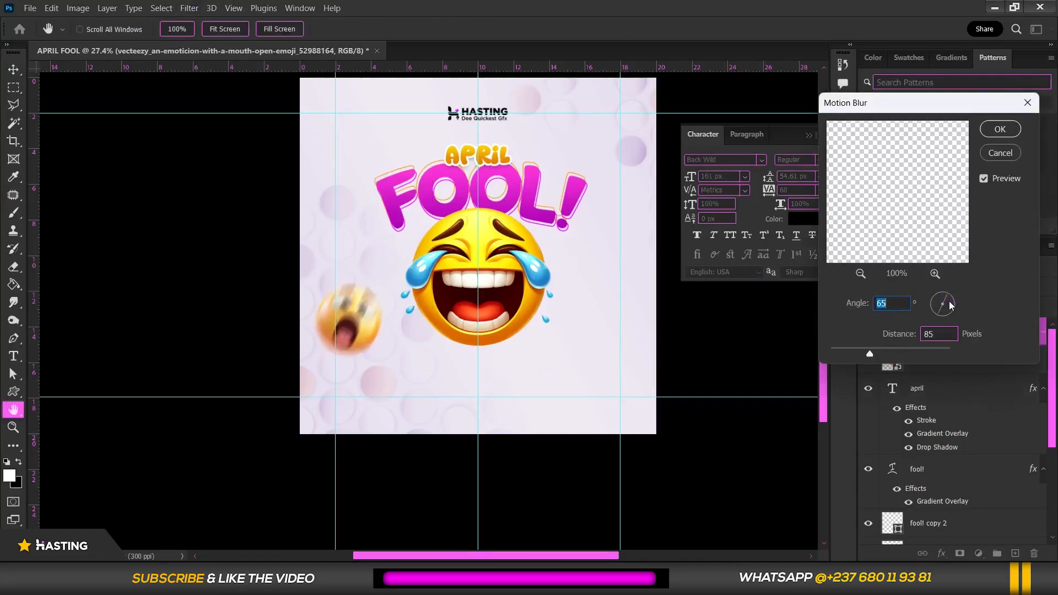
pyautogui.click(942, 301)
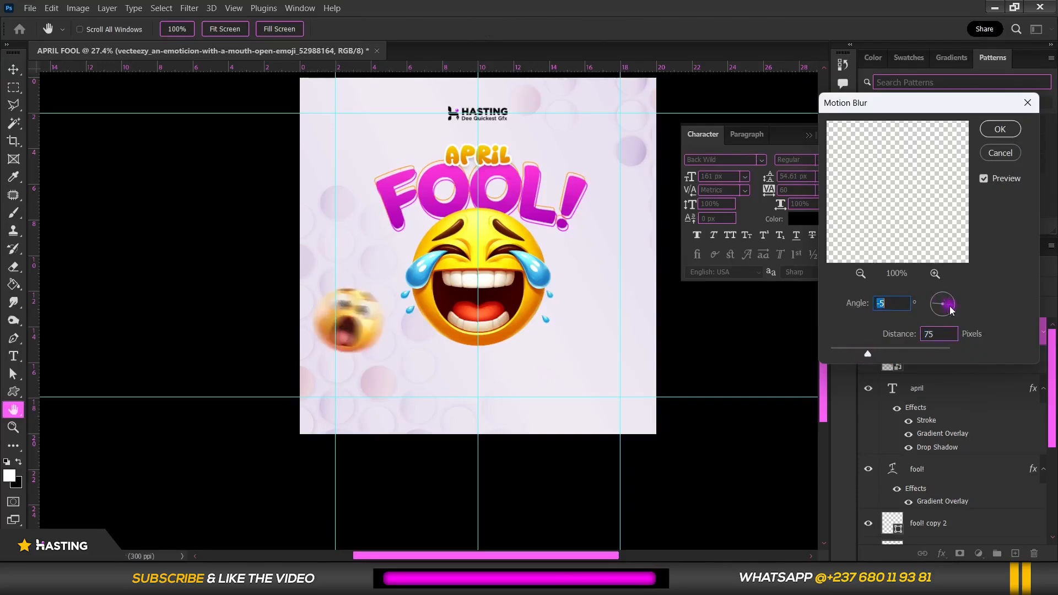
pyautogui.moveTo(953, 315); pyautogui.dragTo(946, 318)
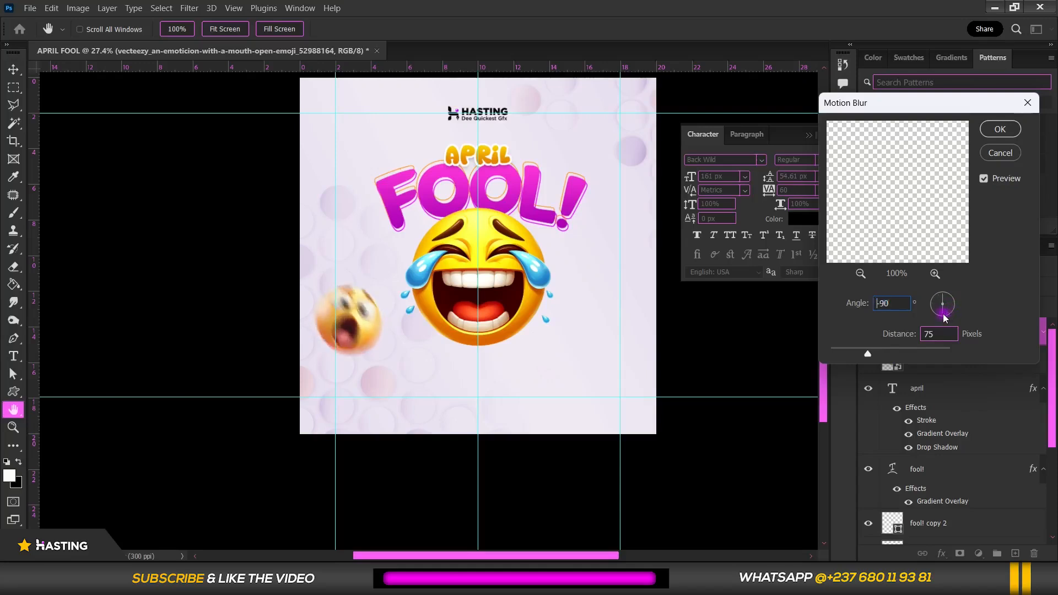
pyautogui.click(1001, 130)
# Move the blurred open-mouth emoji to the poster's left edge and scale it down to 3.52%.
pyautogui.moveTo(364, 327)
pyautogui.mouseDown()
pyautogui.moveTo(334, 333)
pyautogui.moveTo(348, 328)
pyautogui.mouseUp()
pyautogui.hotkey('ctrl', 't')
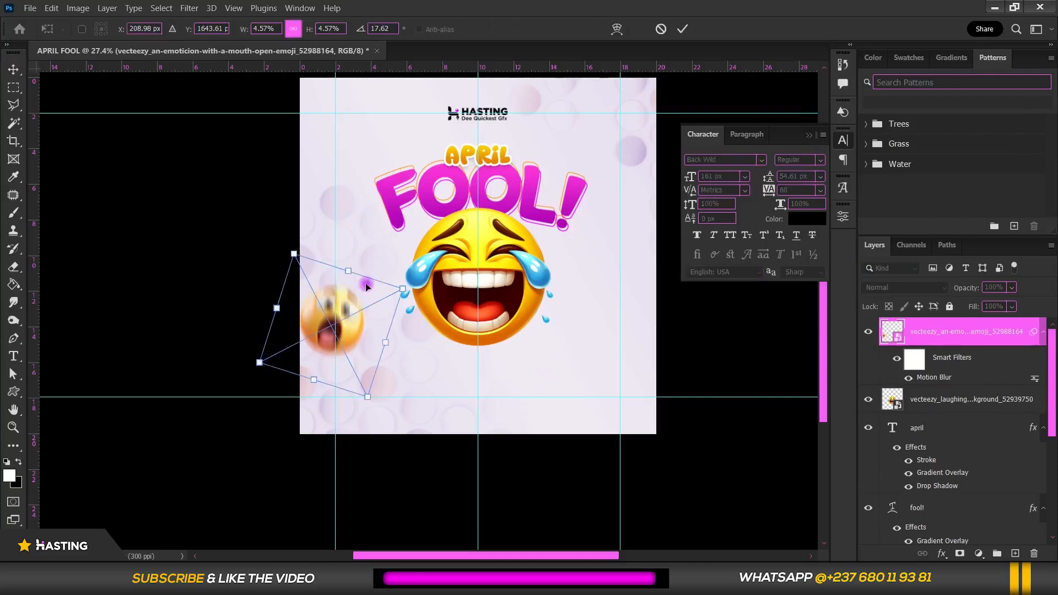
pyautogui.moveTo(404, 290); pyautogui.dragTo(359, 324)
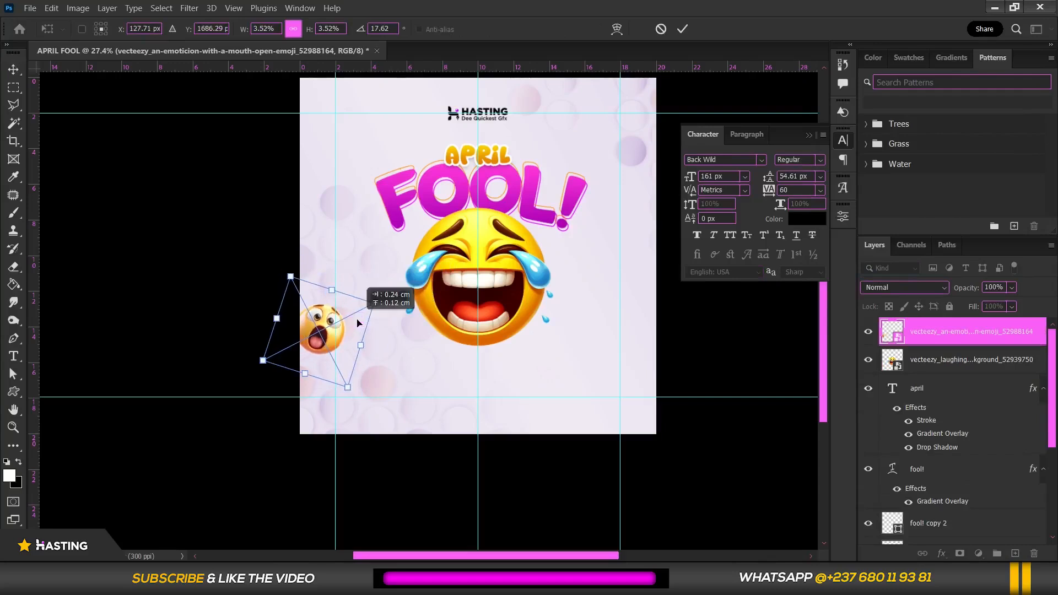
pyautogui.press('Return')
pyautogui.hotkey('ctrl', 'alt', 'f')
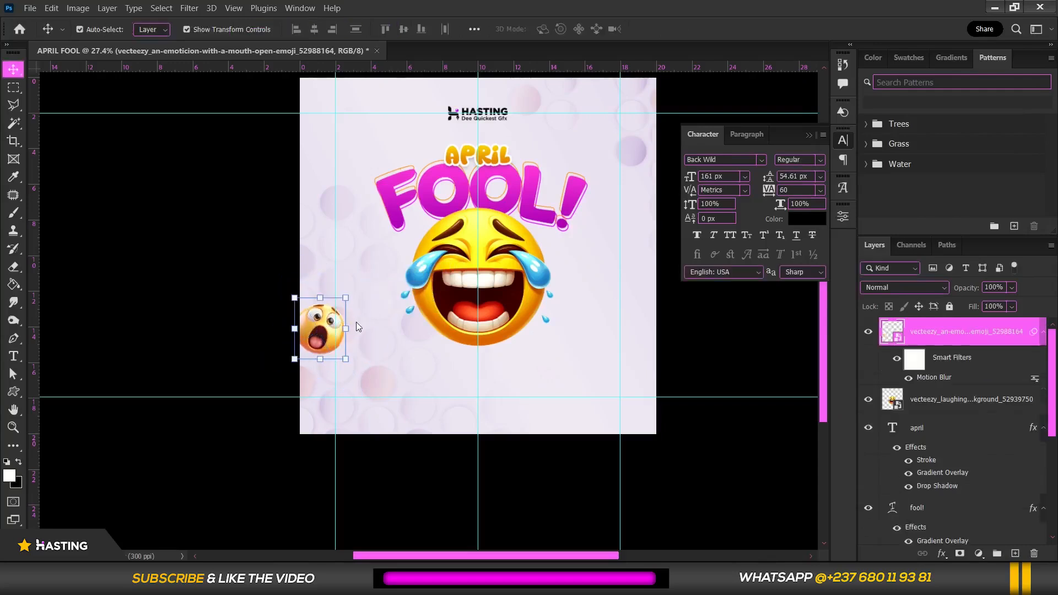
pyautogui.scroll(-2, 386, 317)
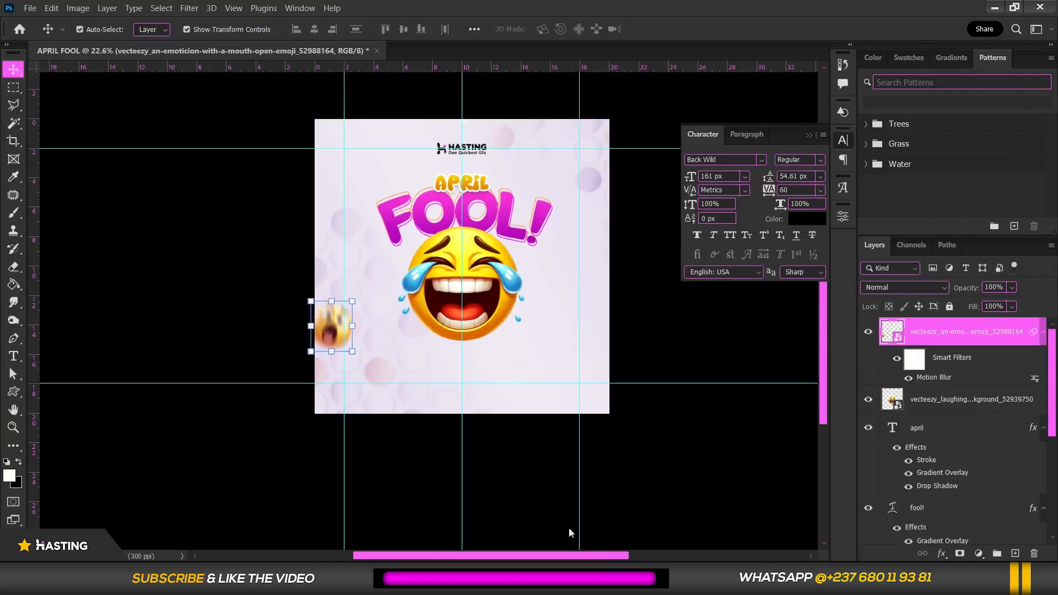
# Place a second, small laughing-face emoji from the folder, tilted, near the poster's right edge beside "FOOL!".
pyautogui.hotkey('alt', 'Tab')
pyautogui.moveTo(850, 155); pyautogui.dragTo(148, 228)
pyautogui.moveTo(609, 413); pyautogui.dragTo(463, 220)
pyautogui.moveTo(404, 119); pyautogui.dragTo(602, 242)
pyautogui.moveTo(565, 278); pyautogui.dragTo(574, 226)
pyautogui.press('Return')
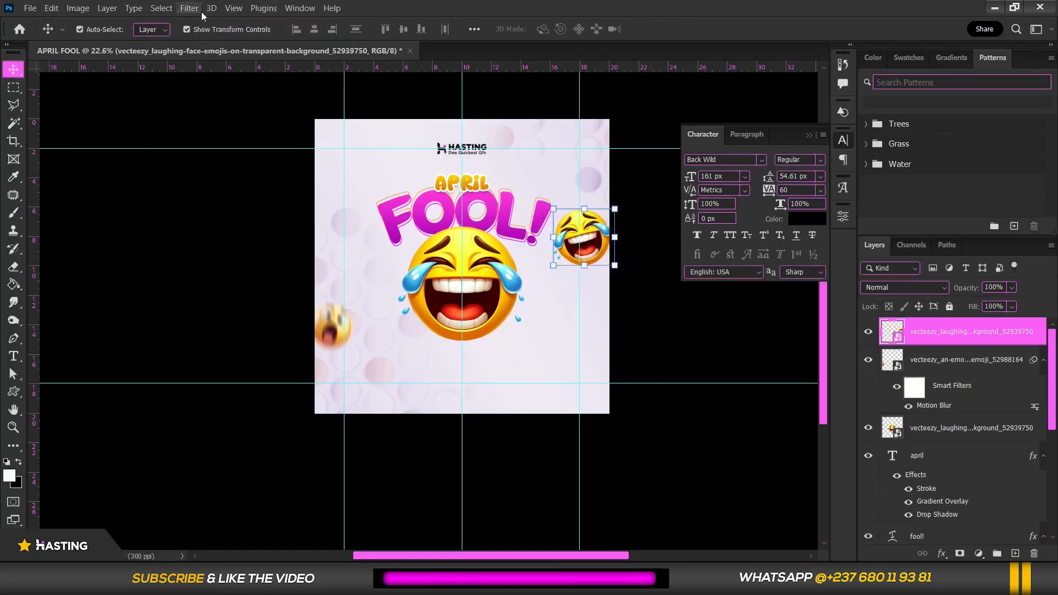
# Apply a Motion Blur with a -28° angle and 75-pixel distance to the small laughing emoji.
pyautogui.click(198, 9)
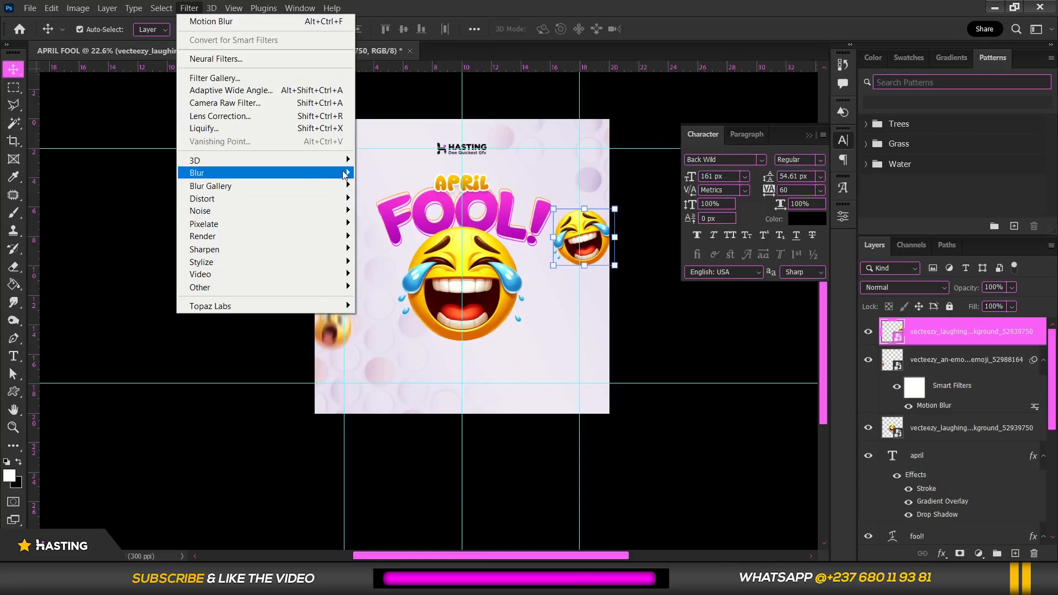
pyautogui.moveTo(344, 174)
pyautogui.click(386, 247)
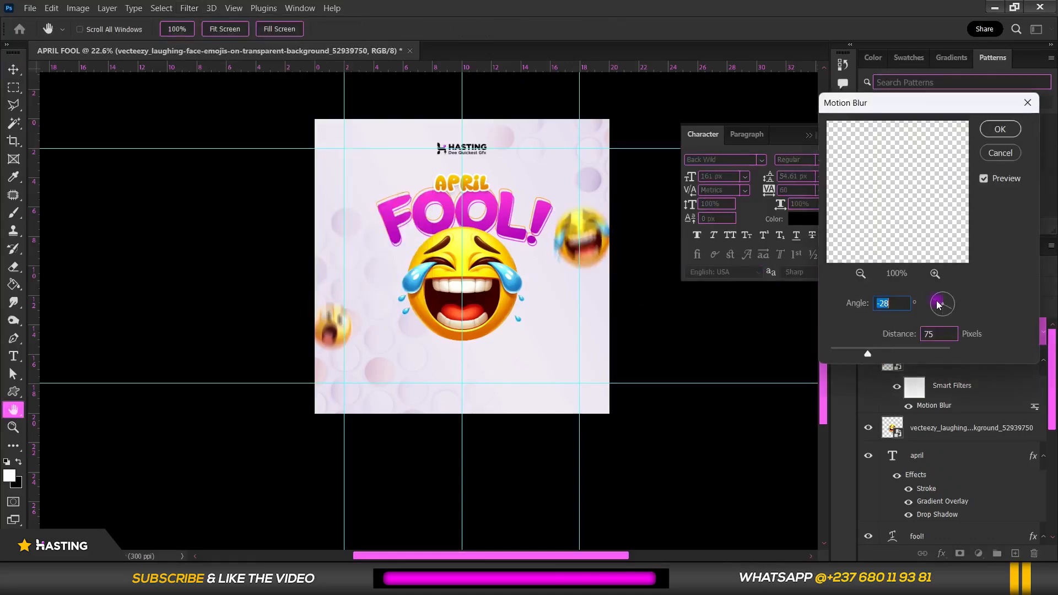
pyautogui.click(1001, 129)
# Scale the small laughing emoji to 5.92% and move it down and right so the poster's right edge cuts it off.
pyautogui.moveTo(595, 246); pyautogui.dragTo(614, 268)
pyautogui.hotkey('ctrl', 't')
pyautogui.moveTo(650, 304); pyautogui.dragTo(664, 292)
pyautogui.moveTo(596, 257); pyautogui.dragTo(592, 255)
pyautogui.doubleClick(621, 271)
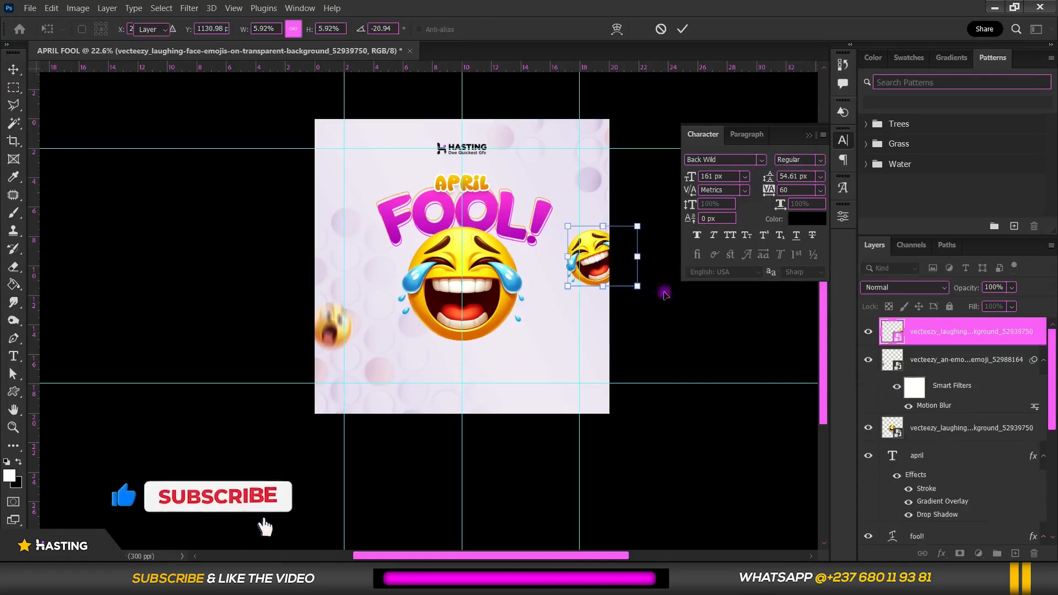
pyautogui.hotkey('ctrl', 'alt', 'f')
pyautogui.click(558, 255)
pyautogui.scroll(-4, 558, 255)
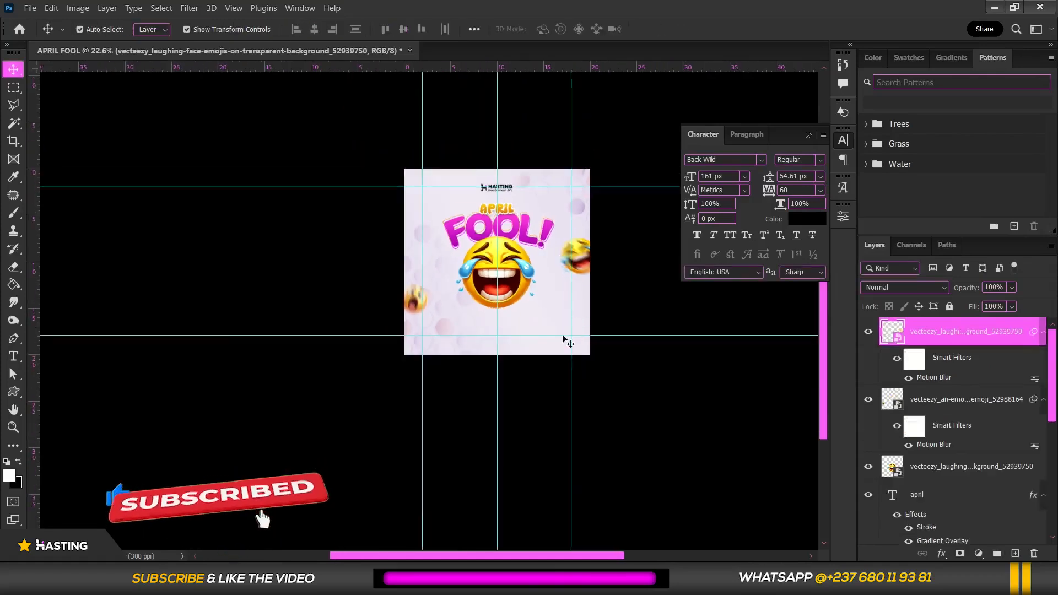
# Nudge the blurred open-mouth emoji slightly upward along the poster's left edge.
pyautogui.click(547, 347)
pyautogui.scroll(5, 550, 348)
pyautogui.moveTo(308, 257); pyautogui.dragTo(305, 240)
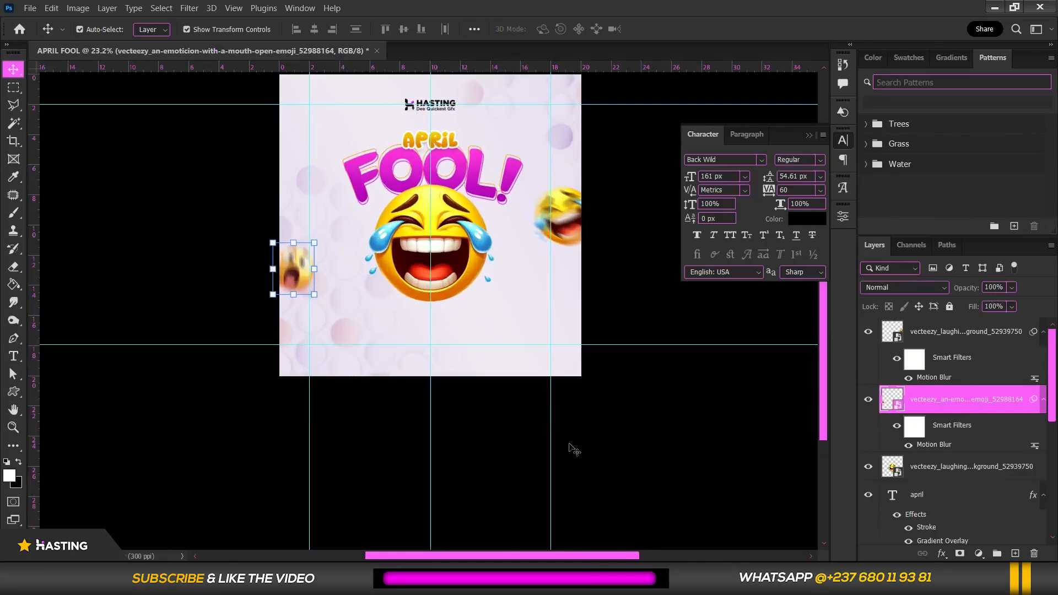
# Place the orange lens flare image from the APRIL FOOL POSTER folder over the large emoji and set its blend mode to Screen.
pyautogui.hotkey('alt', 'Tab')
pyautogui.click(687, 157)
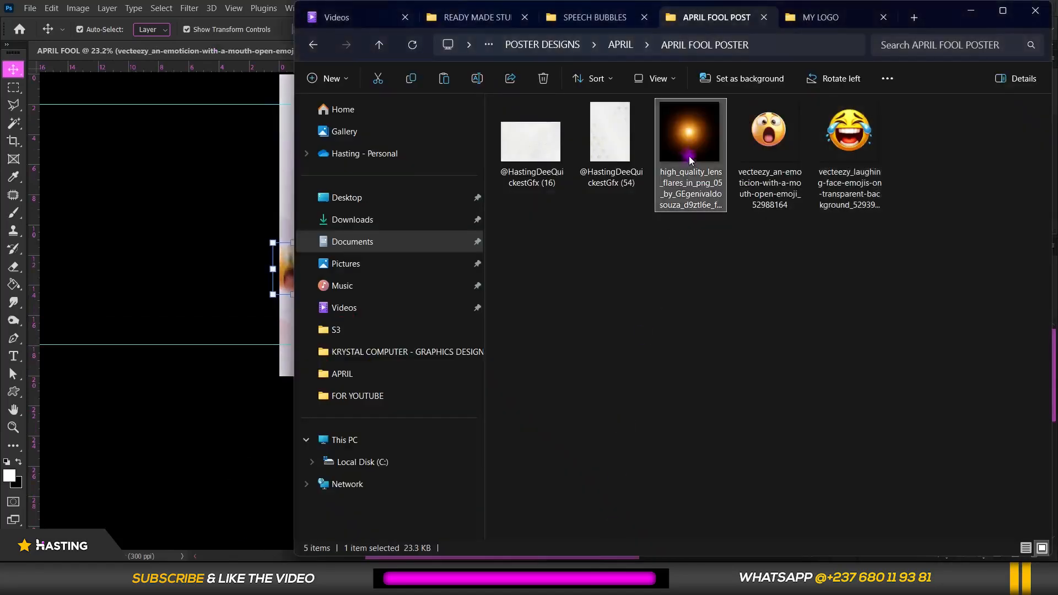
pyautogui.moveTo(237, 240); pyautogui.dragTo(213, 253)
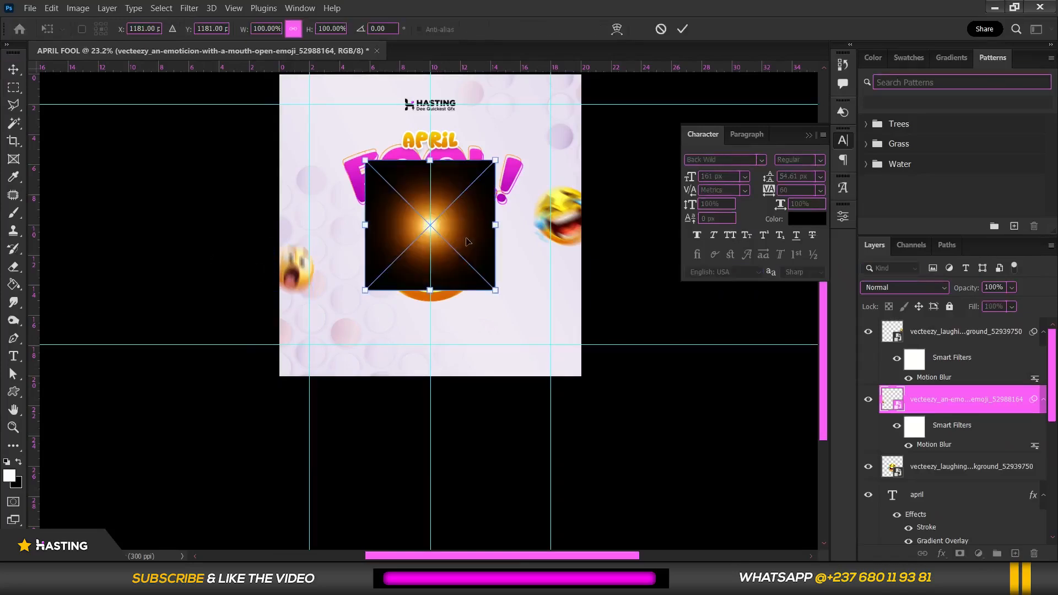
pyautogui.moveTo(461, 236); pyautogui.dragTo(508, 247)
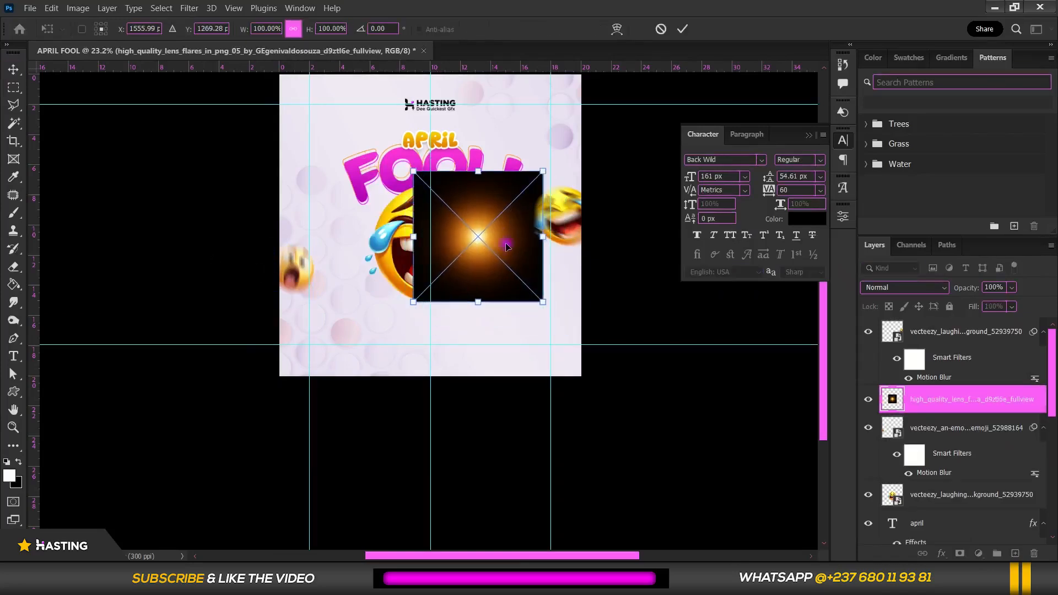
pyautogui.press('Return')
pyautogui.click(904, 287)
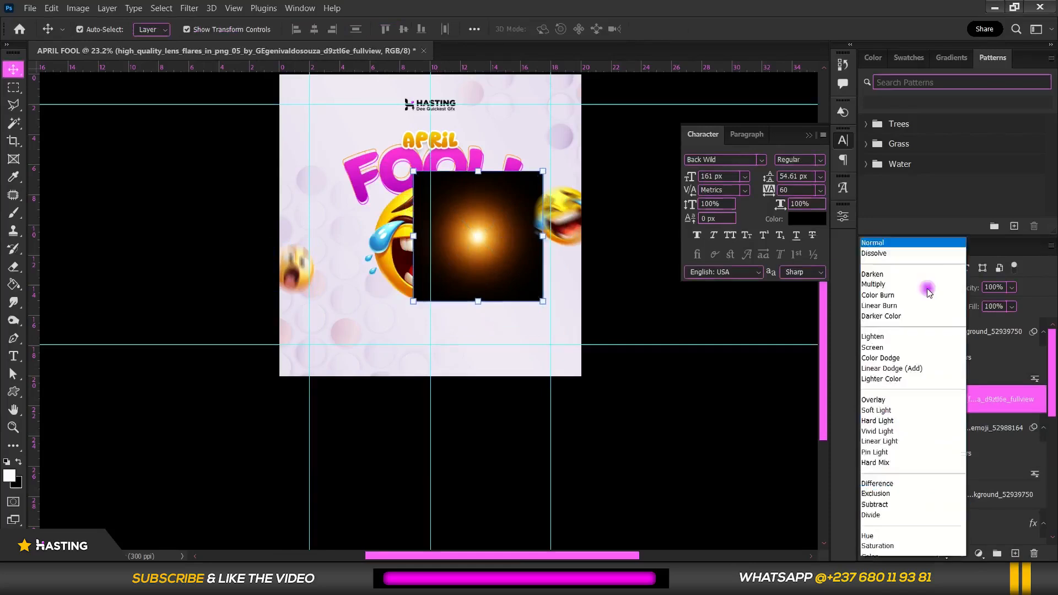
pyautogui.click(900, 329)
# Scale the lens flare to 150.66% and position its glow between the large emoji and the small laughing emoji.
pyautogui.moveTo(518, 247); pyautogui.dragTo(506, 221)
pyautogui.scroll(1, 487, 209)
pyautogui.hotkey('ctrl', 't')
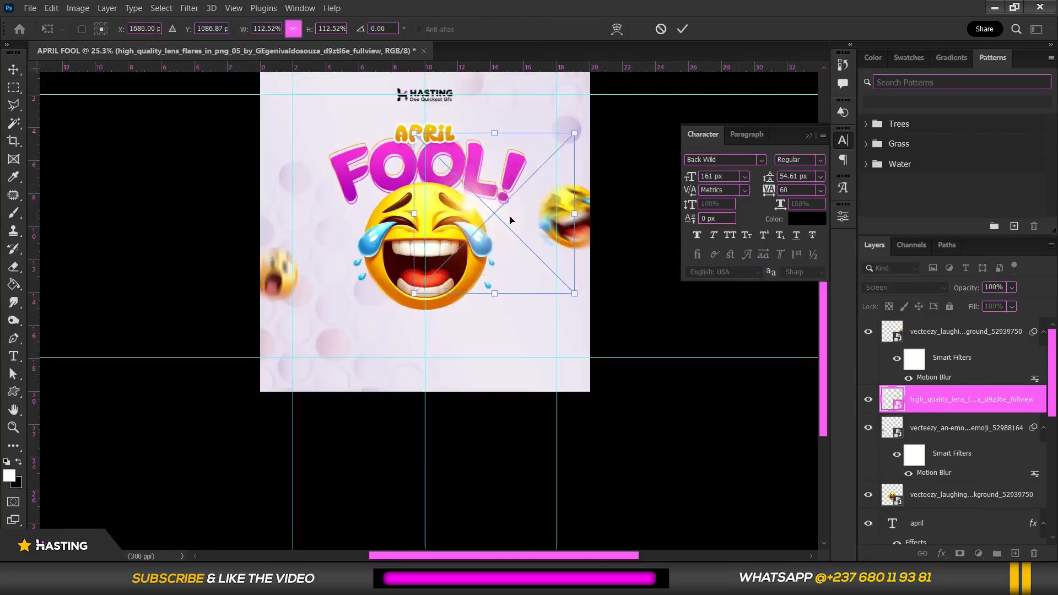
pyautogui.moveTo(574, 213); pyautogui.dragTo(631, 216)
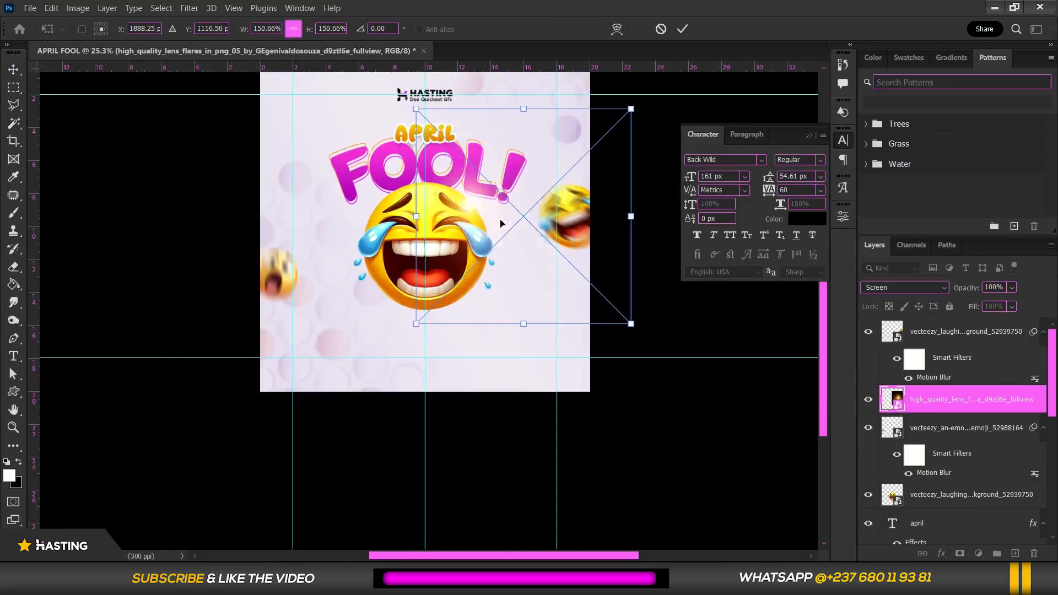
pyautogui.doubleClick(523, 246)
pyautogui.click(867, 399)
pyautogui.click(868, 399)
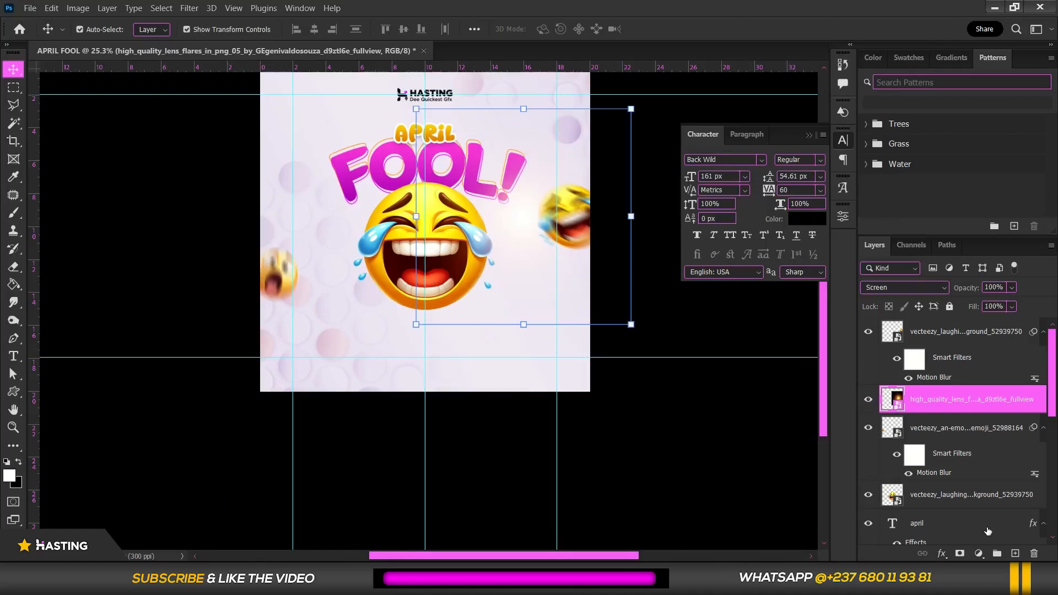
# Duplicate the lens flare, move the copy to the large emoji's lower-left edge and scale it down.
pyautogui.hotkey('ctrl', 'j')
pyautogui.moveTo(516, 219); pyautogui.dragTo(378, 305)
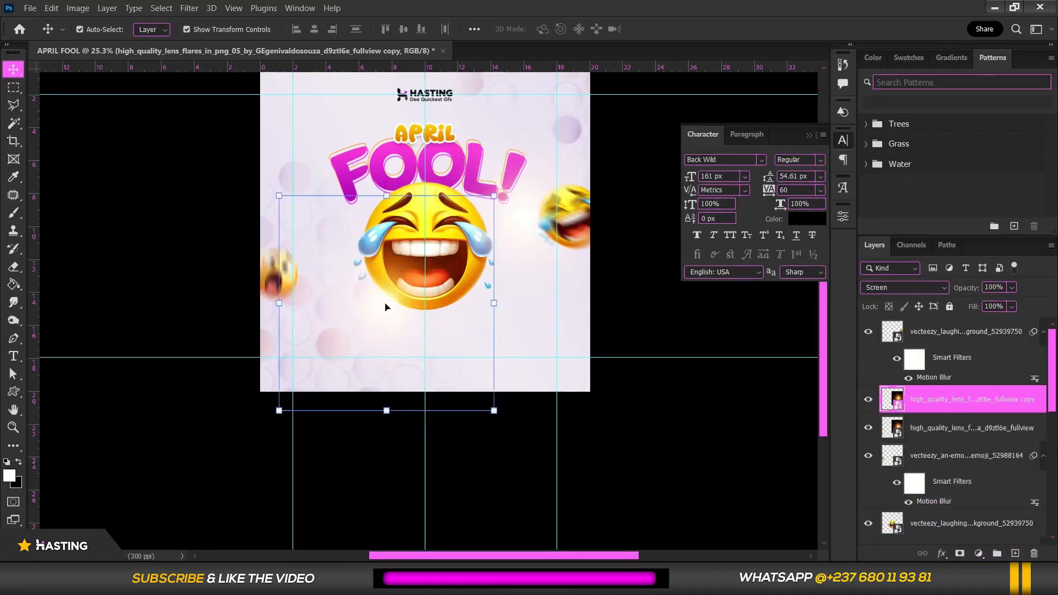
pyautogui.moveTo(494, 195); pyautogui.dragTo(453, 237)
pyautogui.moveTo(373, 324); pyautogui.dragTo(391, 305)
pyautogui.press('Return')
pyautogui.scroll(4, 447, 324)
pyautogui.click(337, 296)
pyautogui.click(356, 291)
# Duplicate the lower-left flare, shrink the copy to 88.08% and move it to the large emoji's lower-right edge.
pyautogui.moveTo(985, 402); pyautogui.dragTo(1016, 554)
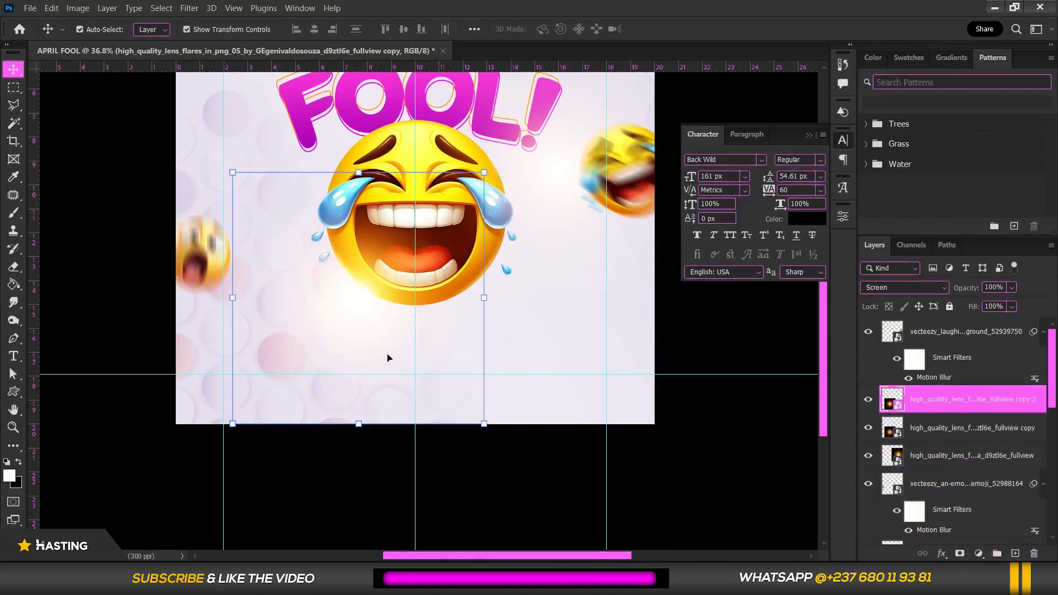
pyautogui.moveTo(481, 169); pyautogui.dragTo(417, 234)
pyautogui.moveTo(350, 316); pyautogui.dragTo(529, 272)
pyautogui.moveTo(600, 188); pyautogui.dragTo(577, 210)
pyautogui.moveTo(532, 267); pyautogui.dragTo(585, 271)
pyautogui.moveTo(492, 278); pyautogui.dragTo(493, 292)
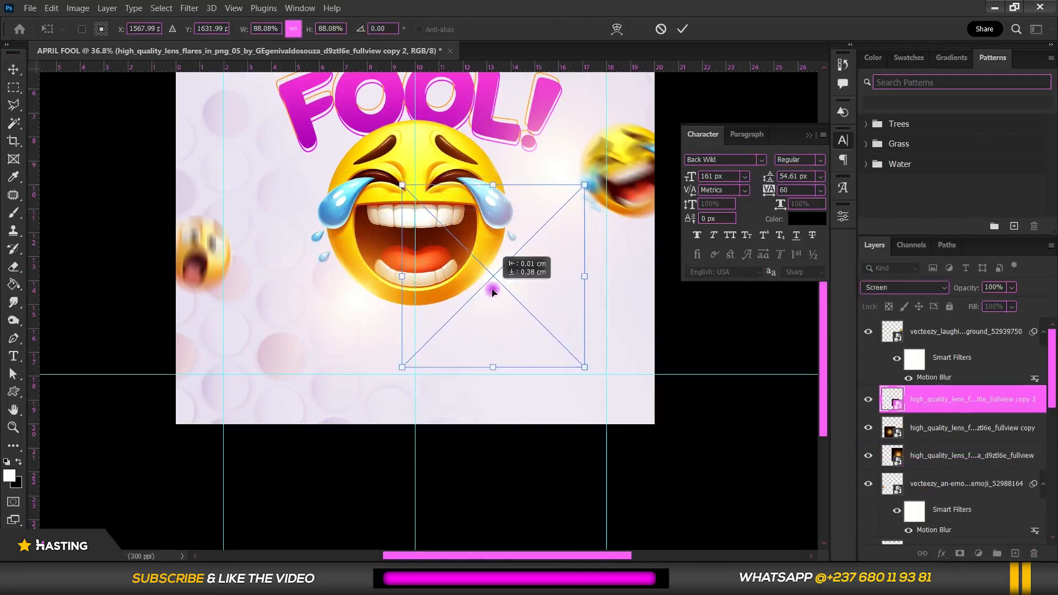
# Enlarge the lower-right flare to 101.11% and fine-tune its position beneath the large emoji's chin.
pyautogui.moveTo(582, 276); pyautogui.dragTo(597, 276)
pyautogui.click(509, 292)
pyautogui.moveTo(508, 292)
pyautogui.mouseDown()
pyautogui.moveTo(482, 297)
pyautogui.moveTo(450, 149)
pyautogui.moveTo(499, 284)
pyautogui.moveTo(490, 291)
pyautogui.mouseUp()
pyautogui.scroll(-2, 487, 301)
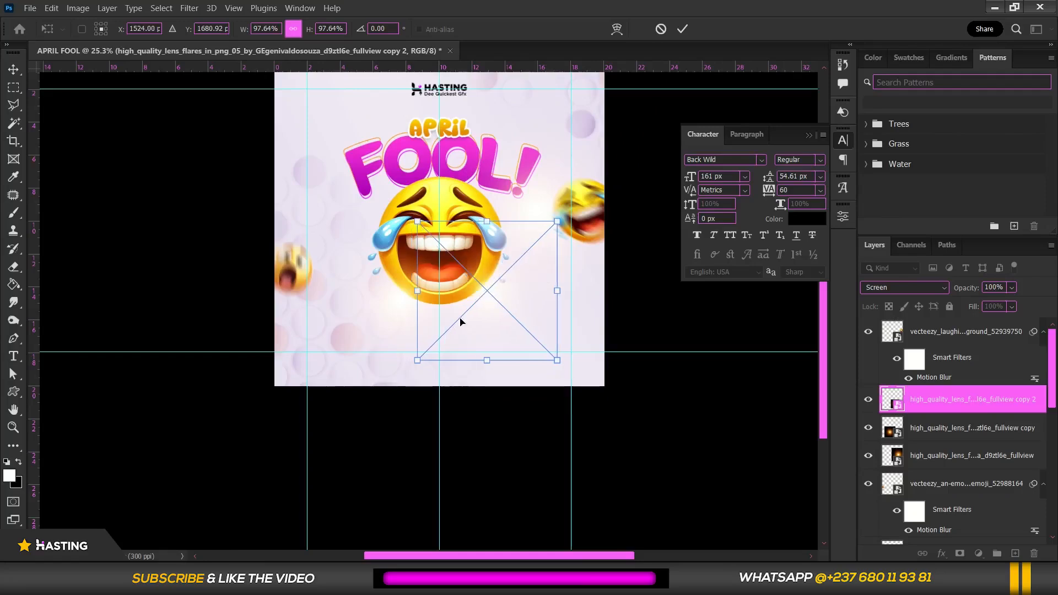
pyautogui.moveTo(417, 361); pyautogui.dragTo(413, 364)
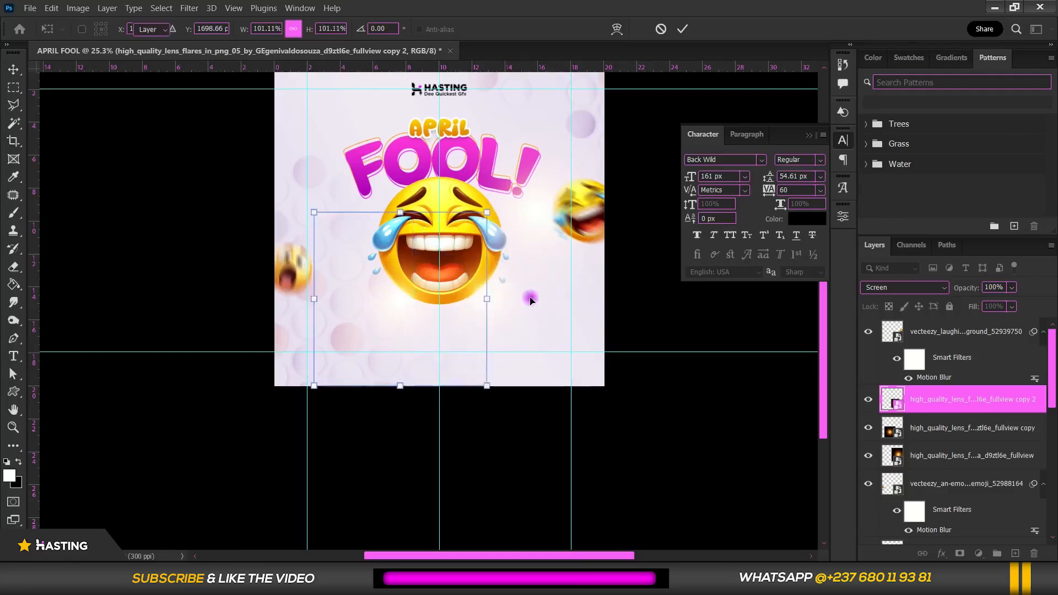
pyautogui.click(686, 324)
pyautogui.scroll(5, 467, 248)
pyautogui.scroll(-4, 467, 248)
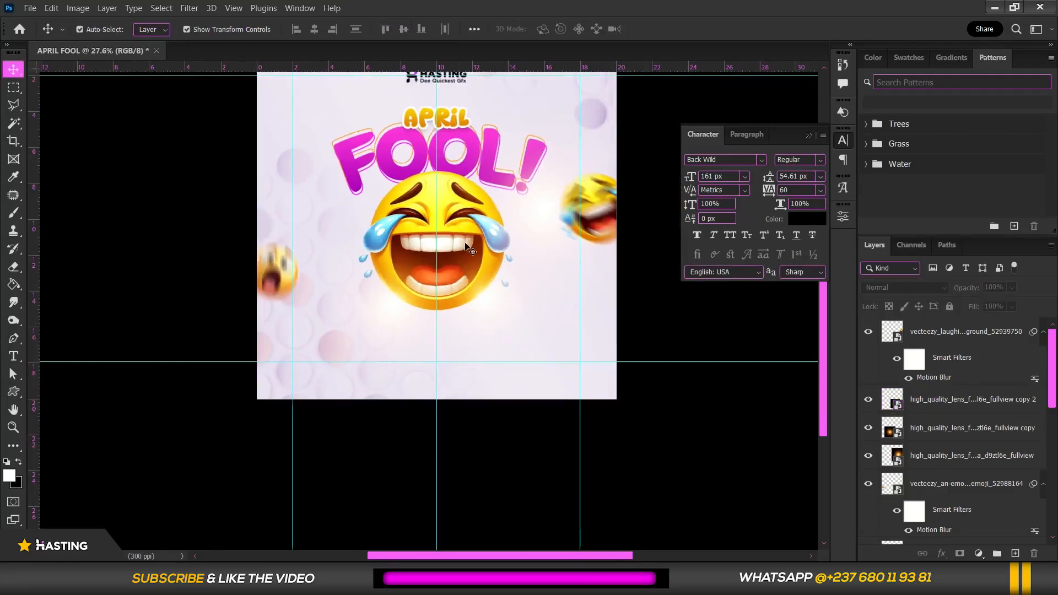
pyautogui.scroll(-3, 453, 290)
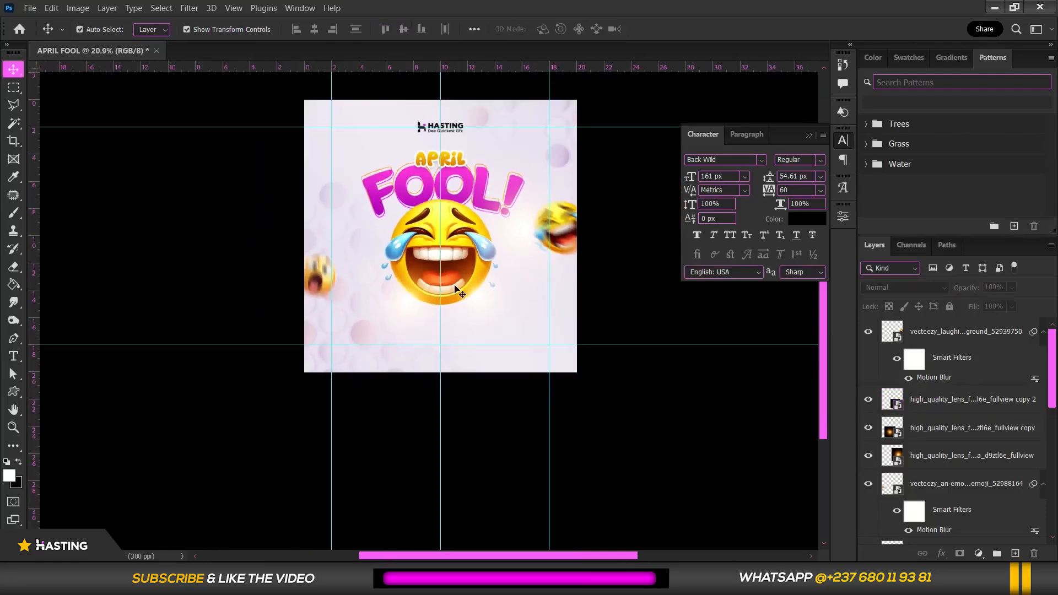
pyautogui.scroll(2, 455, 289)
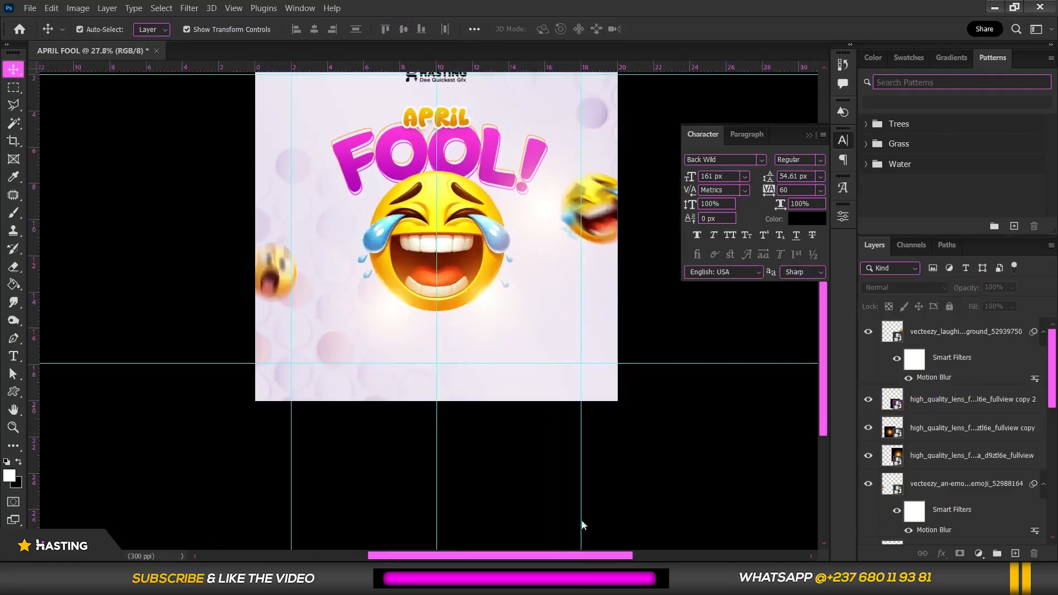
# Place the TOP SOCIAL MEDIA HANDLES B image from the MY LOGO folder, scaled to 33.63%, in the poster's lower-left area.
pyautogui.click(586, 579)
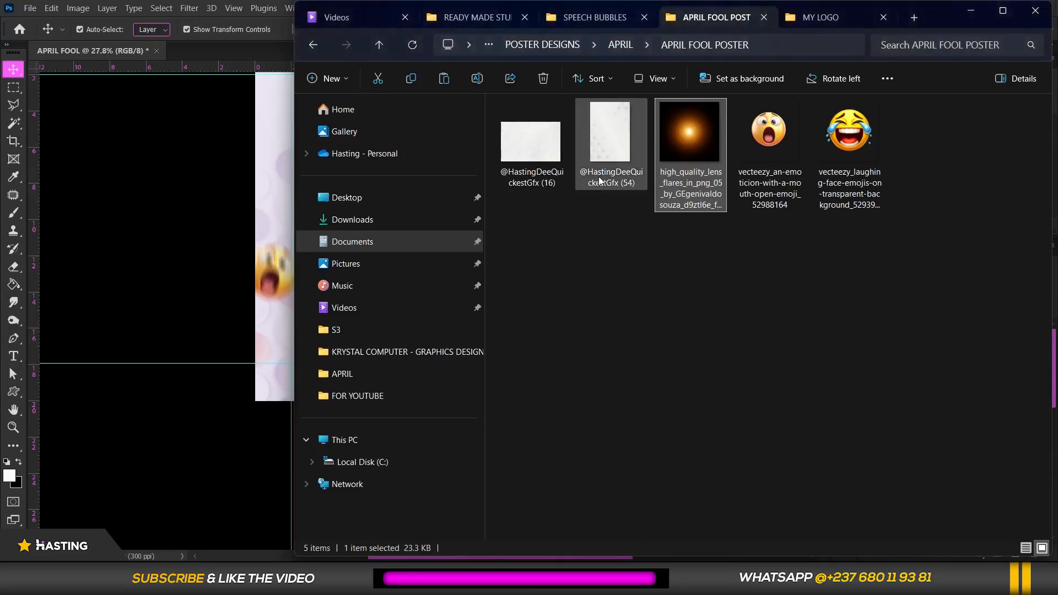
pyautogui.click(836, 25)
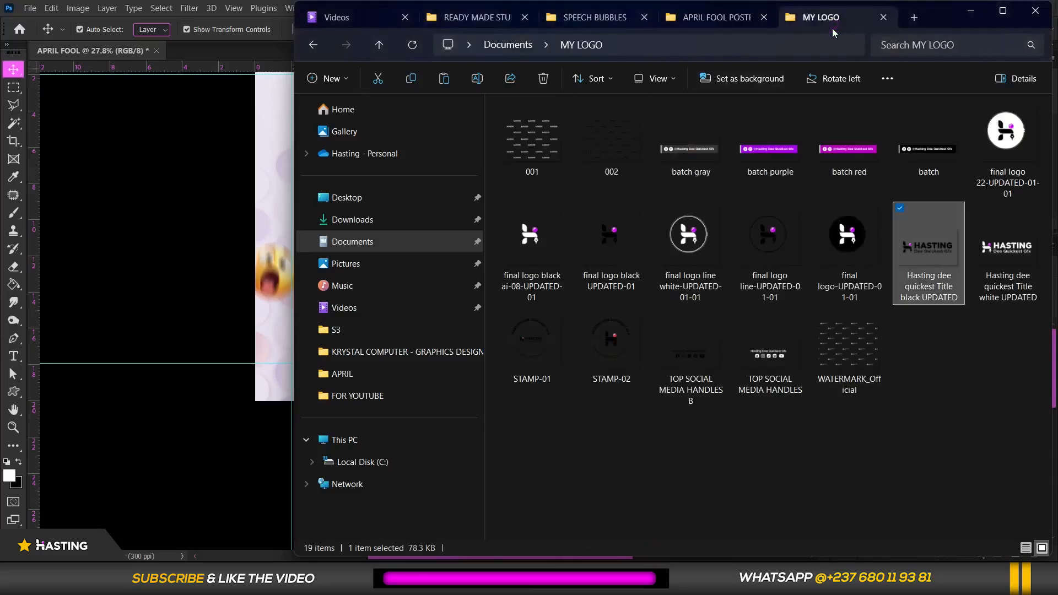
pyautogui.click(688, 358)
pyautogui.moveTo(689, 369); pyautogui.dragTo(201, 315)
pyautogui.moveTo(617, 135); pyautogui.dragTo(366, 288)
pyautogui.moveTo(341, 324); pyautogui.dragTo(357, 371)
pyautogui.scroll(3, 364, 367)
pyautogui.scroll(-2, 359, 303)
pyautogui.press('Return')
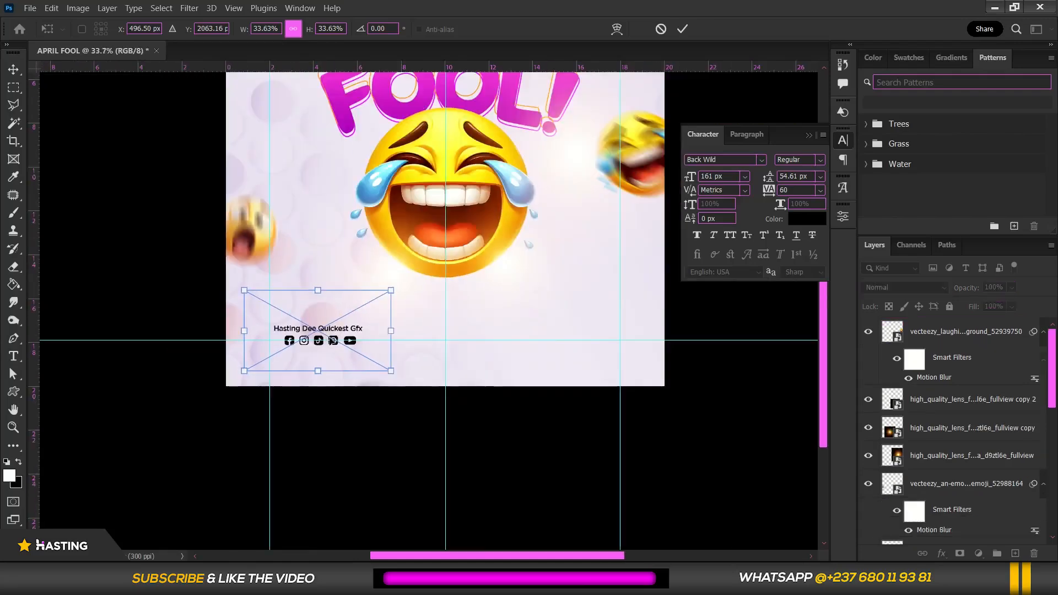
pyautogui.click(365, 409)
# Nudge the social media handles so the text and icons sit around the lower horizontal guide.
pyautogui.scroll(3, 284, 399)
pyautogui.scroll(-5, 406, 307)
pyautogui.scroll(-2, 371, 342)
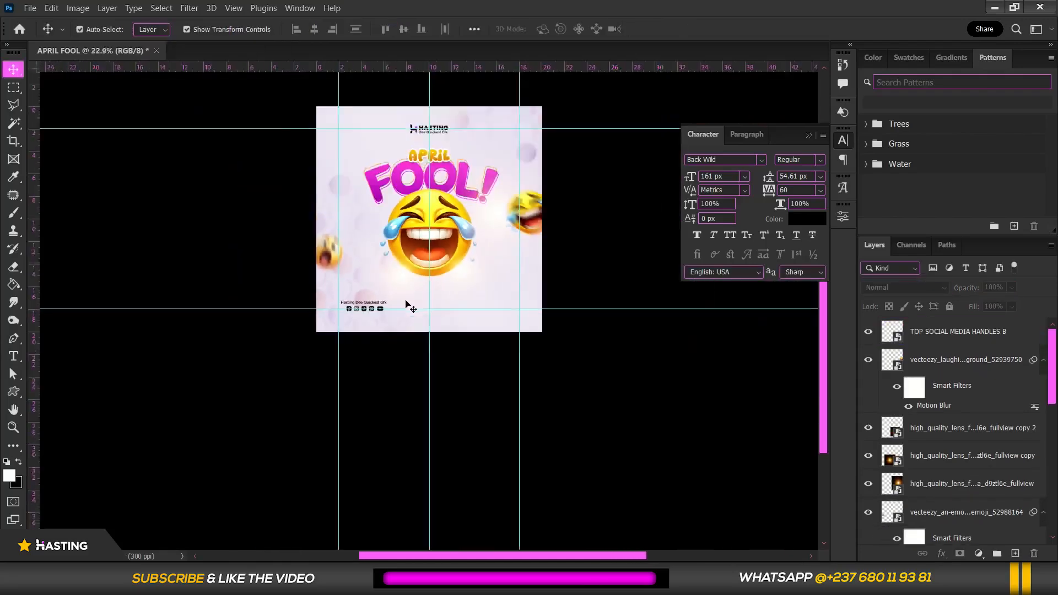
pyautogui.scroll(4, 373, 319)
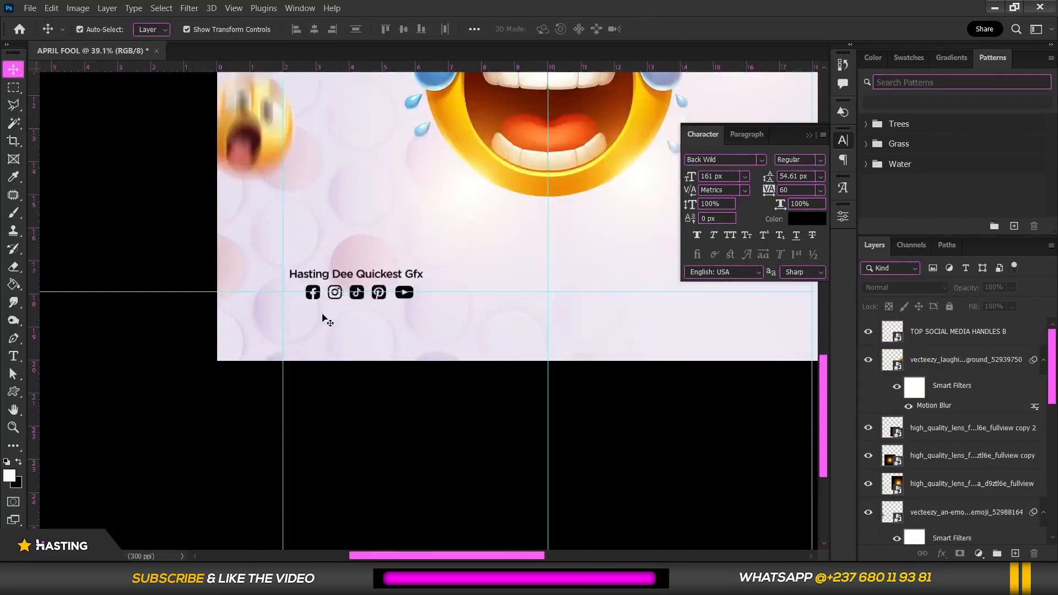
pyautogui.scroll(4, 323, 316)
pyautogui.moveTo(298, 272); pyautogui.dragTo(299, 285)
pyautogui.moveTo(300, 284); pyautogui.dragTo(300, 284)
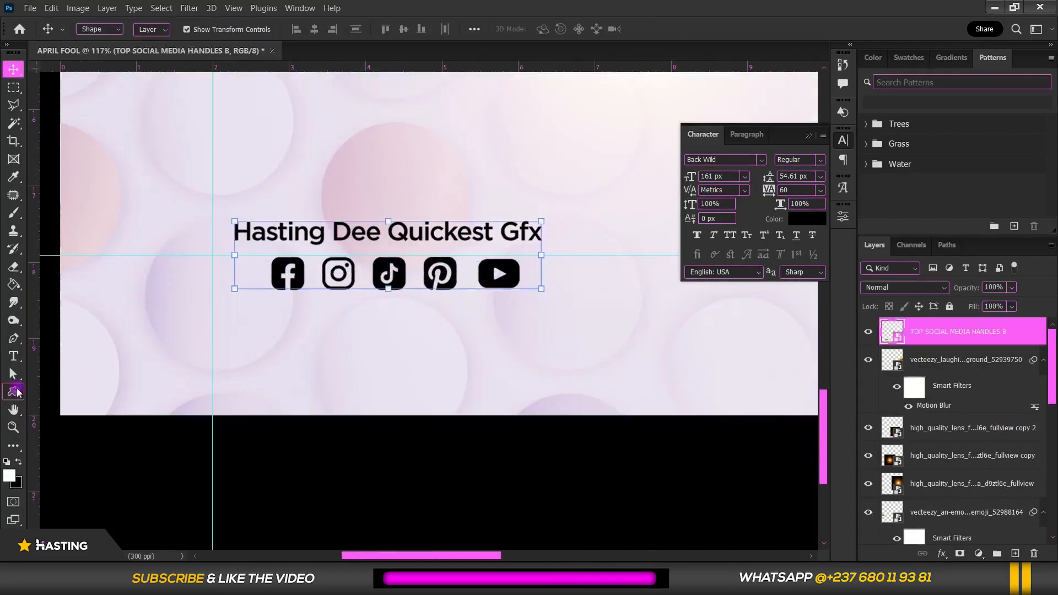
# Draw a white rectangle of about 582 × 148 px without a stroke around the social media handles and layer it behind them.
pyautogui.rightClick(13, 391)
pyautogui.click(61, 395)
pyautogui.moveTo(197, 209); pyautogui.dragTo(574, 303)
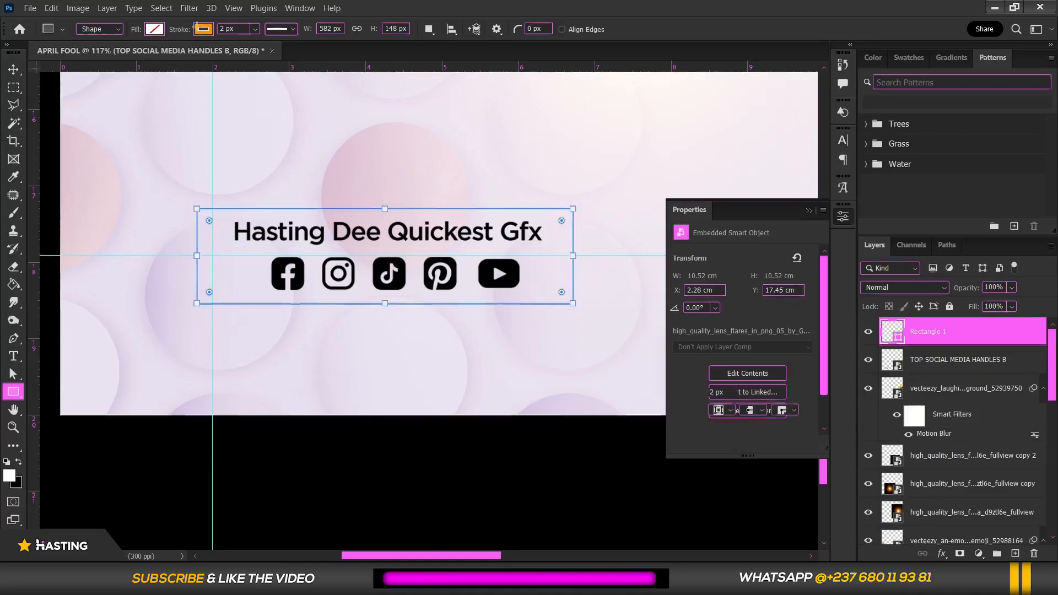
pyautogui.click(203, 29)
pyautogui.click(123, 55)
pyautogui.click(154, 29)
pyautogui.click(98, 55)
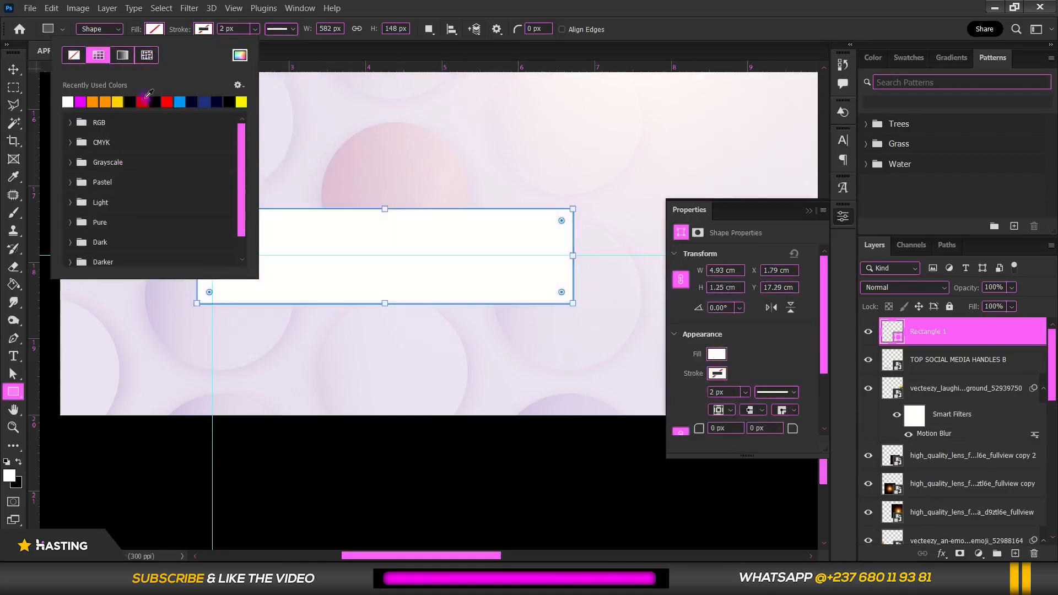
pyautogui.click(13, 68)
pyautogui.moveTo(987, 369); pyautogui.dragTo(991, 355)
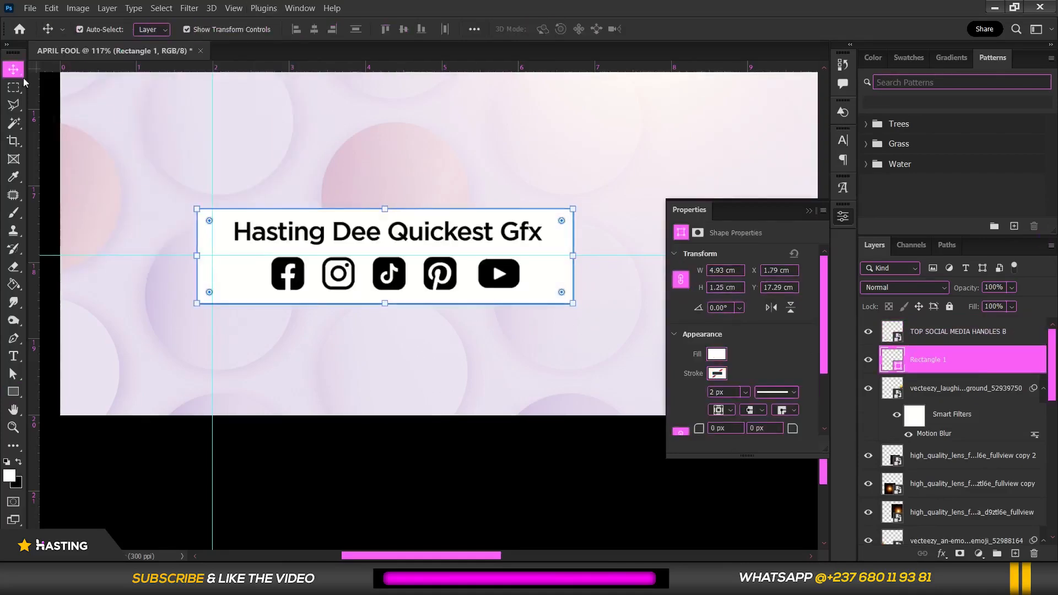
# Extend the white rectangle vertically to about 1.42 cm and round its corners to about 0.21 cm.
pyautogui.moveTo(387, 210); pyautogui.dragTo(391, 201)
pyautogui.moveTo(385, 303); pyautogui.dragTo(424, 306)
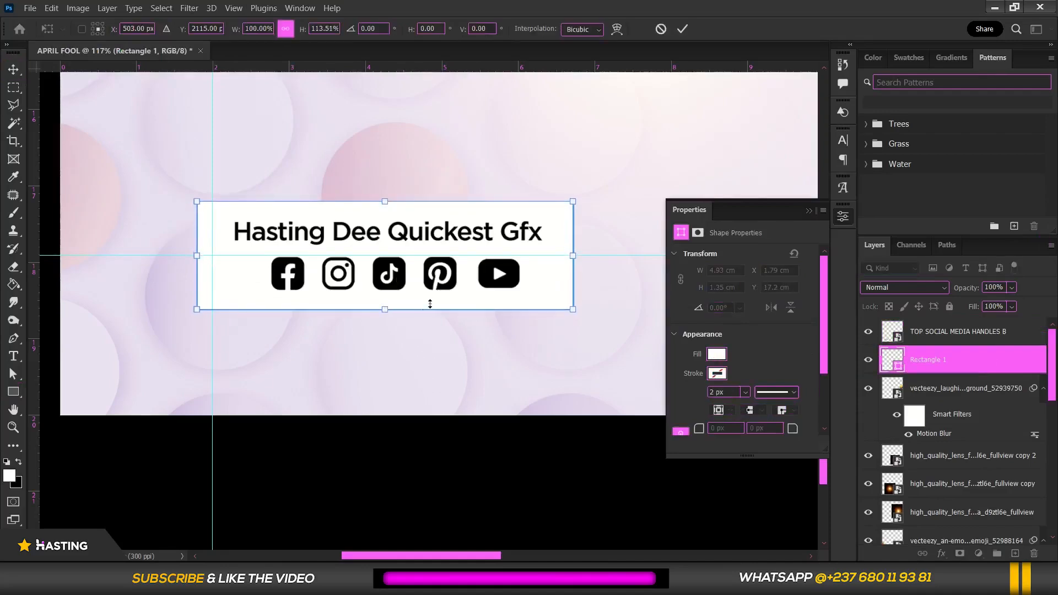
pyautogui.press('Return')
pyautogui.moveTo(559, 212); pyautogui.dragTo(558, 218)
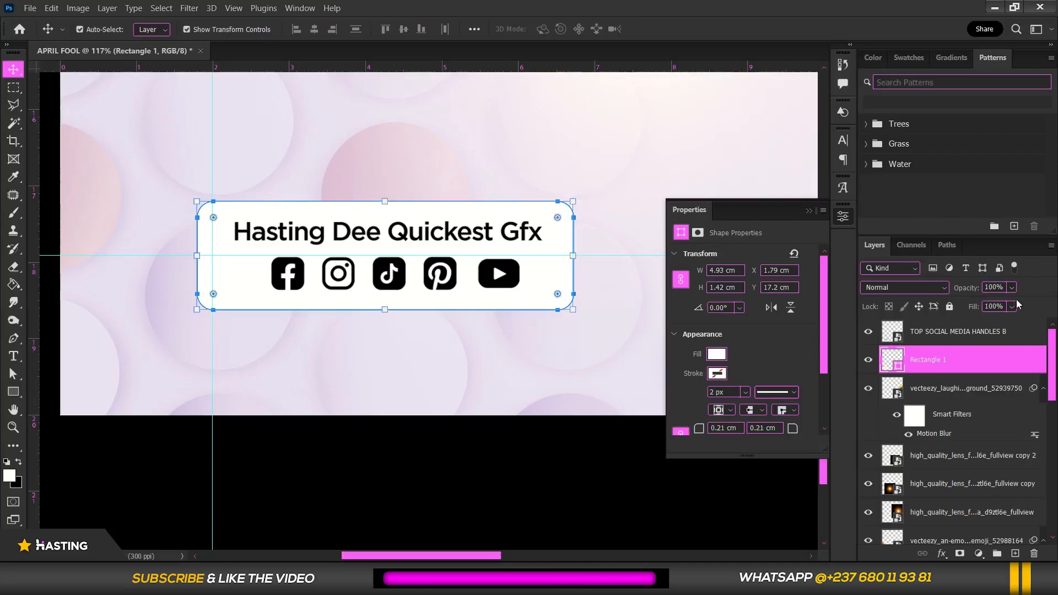
# Set the rectangle's fill to 50% and add a Drop Shadow with 23% opacity, 17 px distance and 38 px size.
pyautogui.moveTo(995, 326); pyautogui.dragTo(992, 326)
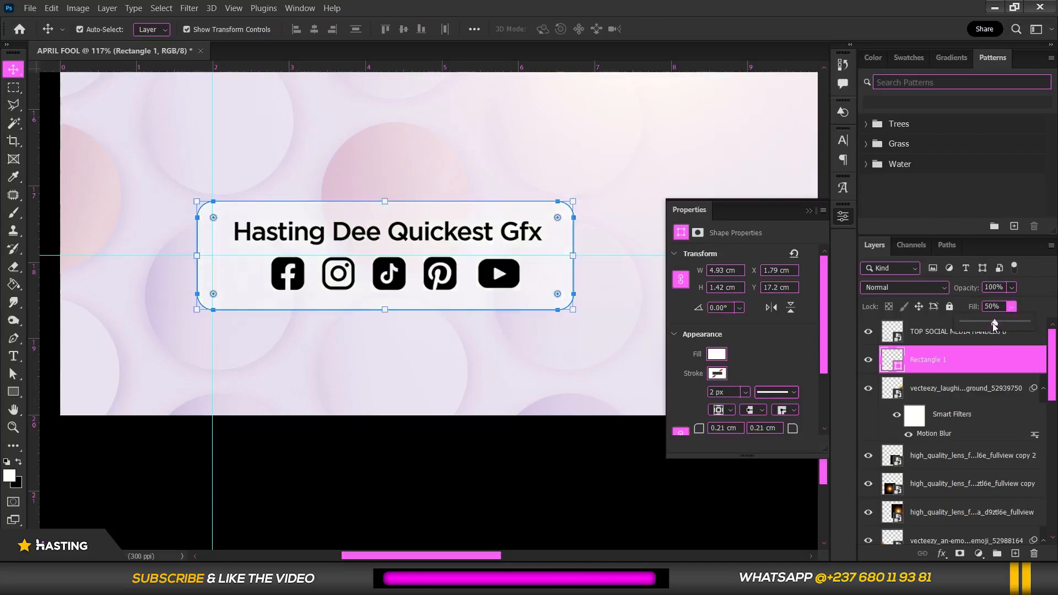
pyautogui.rightClick(1005, 360)
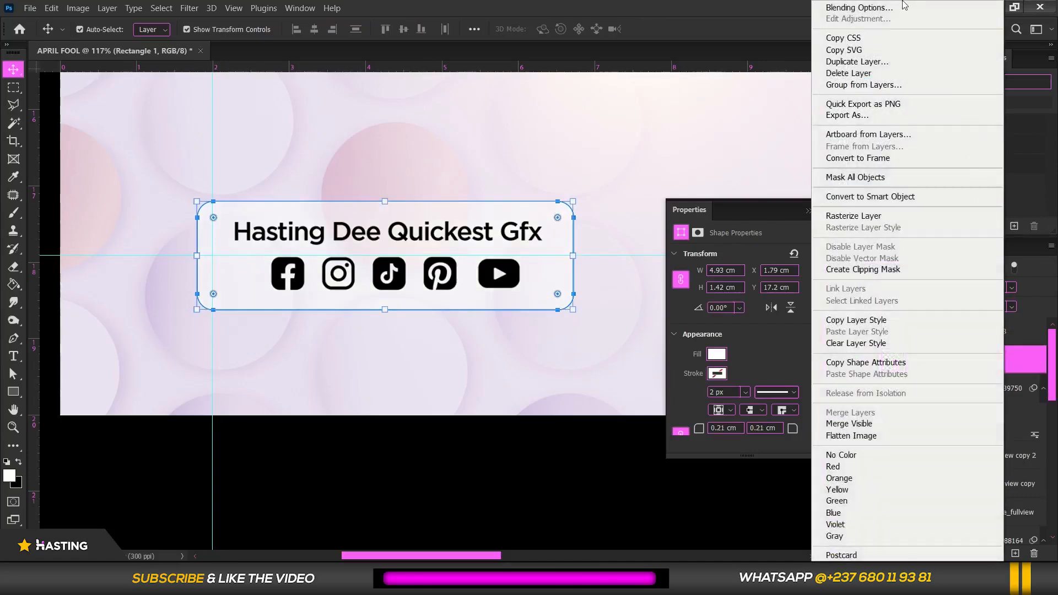
pyautogui.click(902, 8)
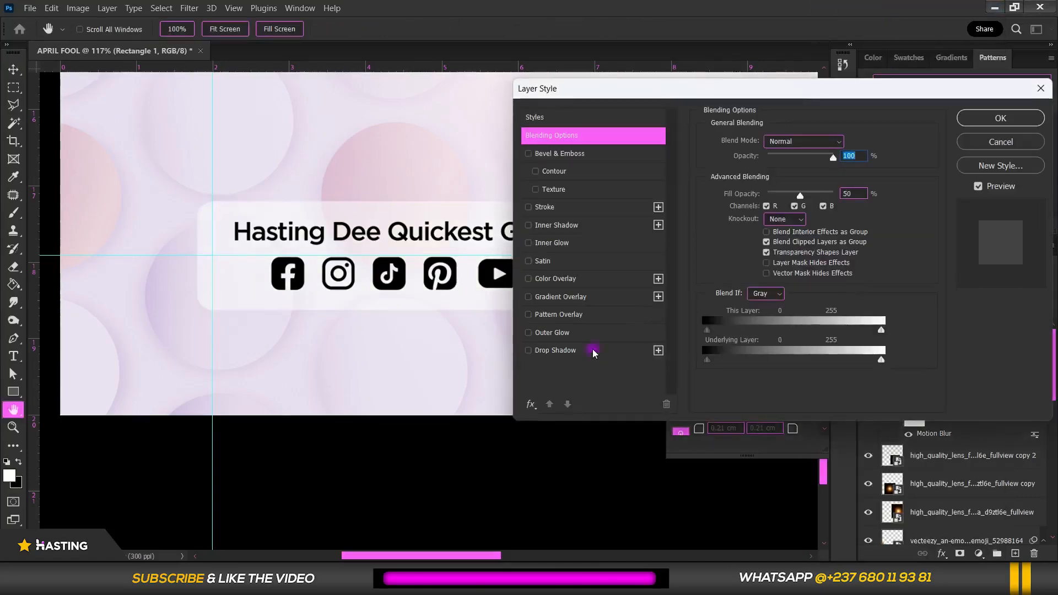
pyautogui.click(595, 352)
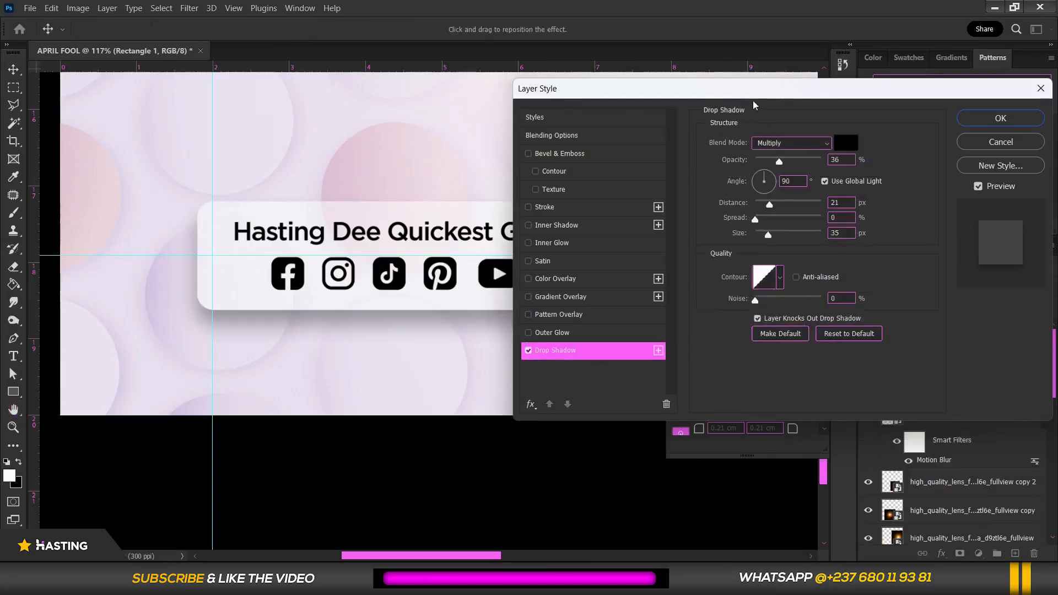
pyautogui.moveTo(759, 88); pyautogui.dragTo(843, 73)
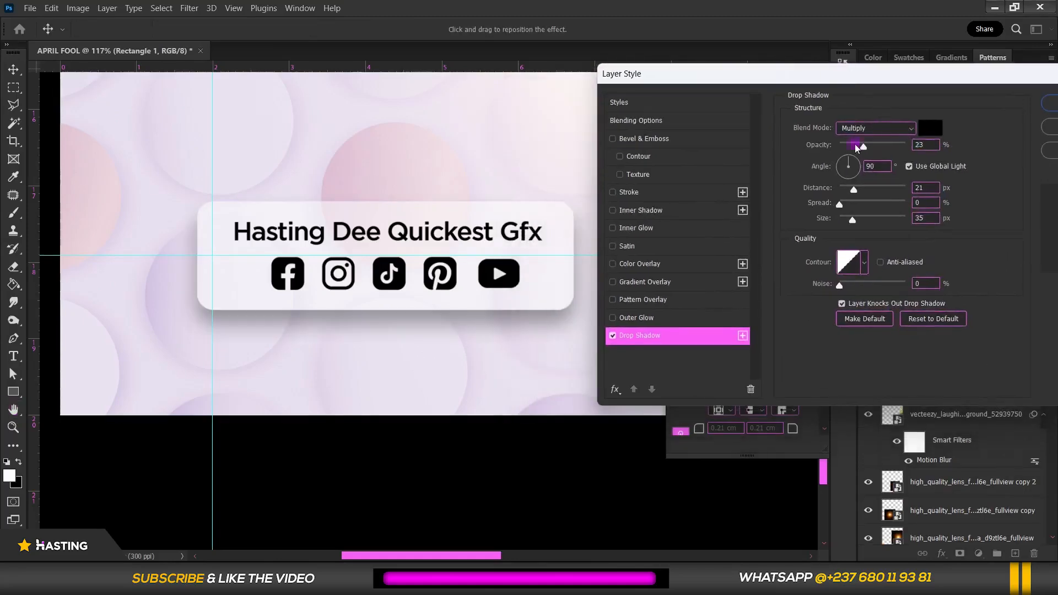
pyautogui.click(855, 145)
pyautogui.moveTo(859, 220); pyautogui.dragTo(864, 219)
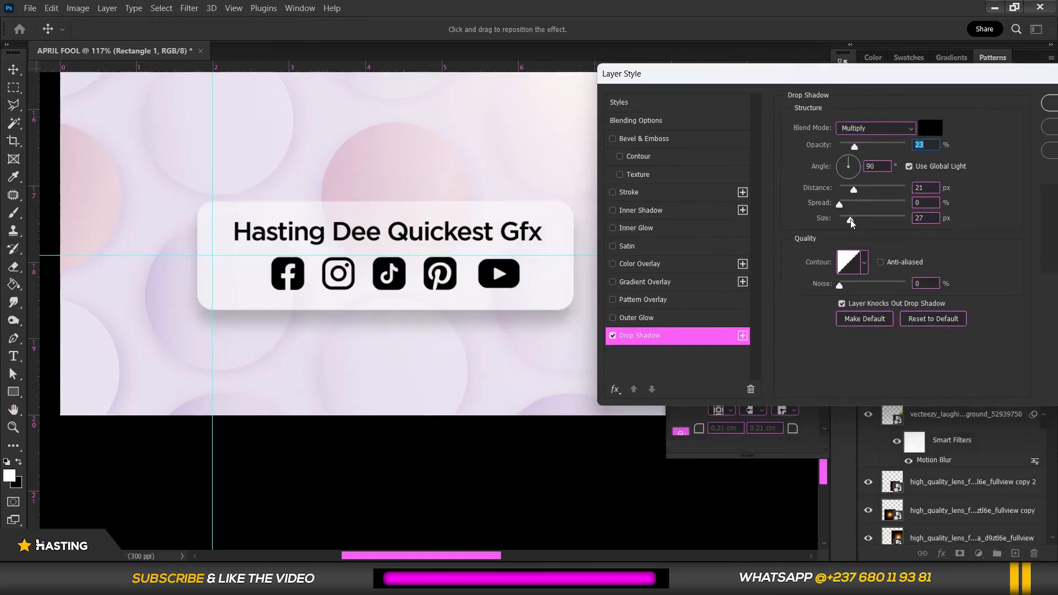
pyautogui.click(857, 190)
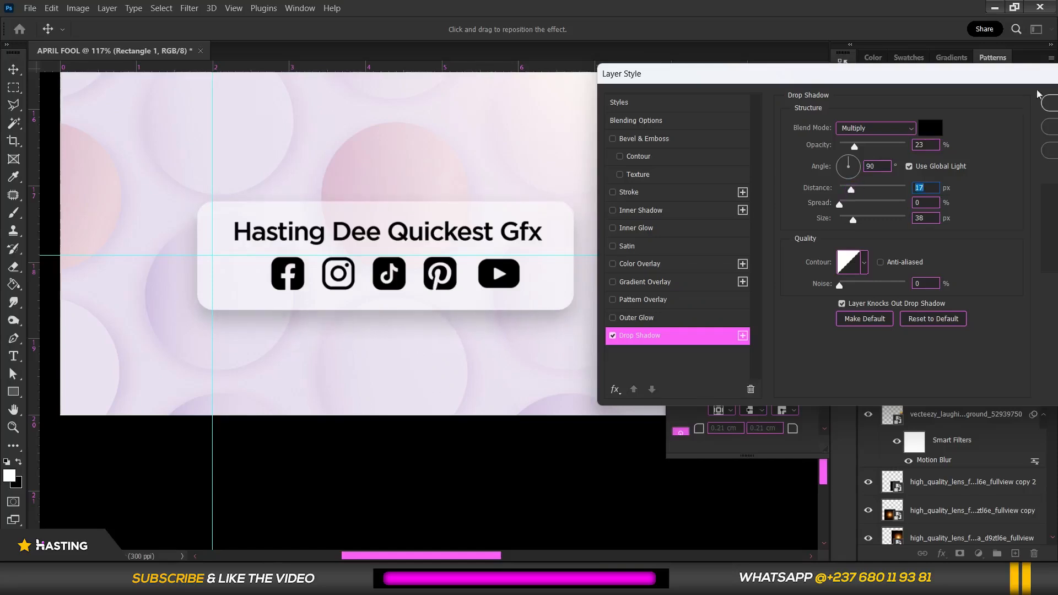
pyautogui.click(1048, 102)
pyautogui.scroll(-5, 424, 362)
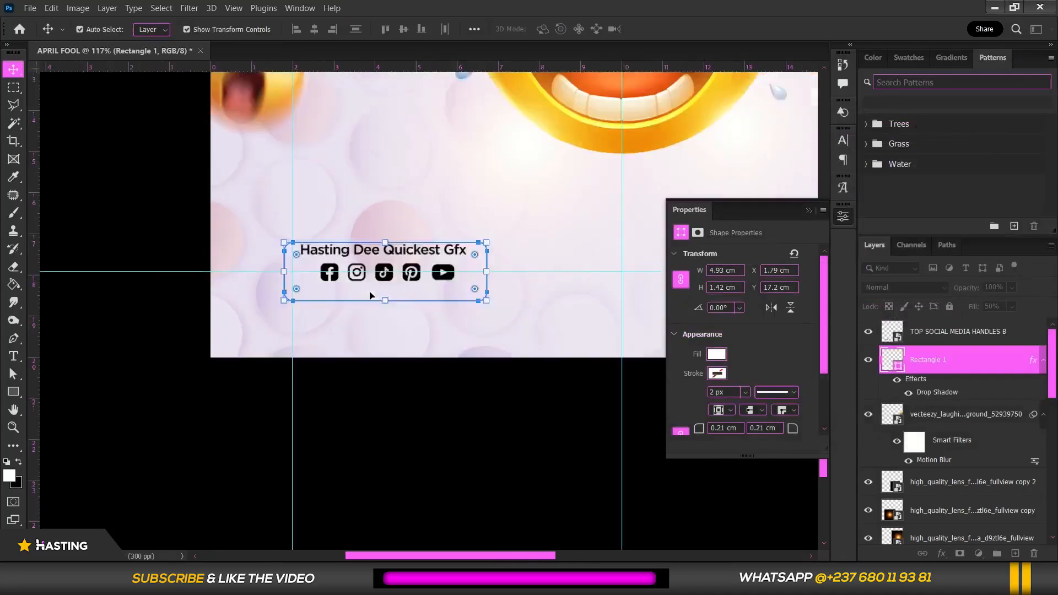
# Deselect the badge rectangle and review the social media badge against the rest of the poster.
pyautogui.scroll(-2, 424, 362)
pyautogui.click(390, 362)
pyautogui.scroll(-2, 320, 314)
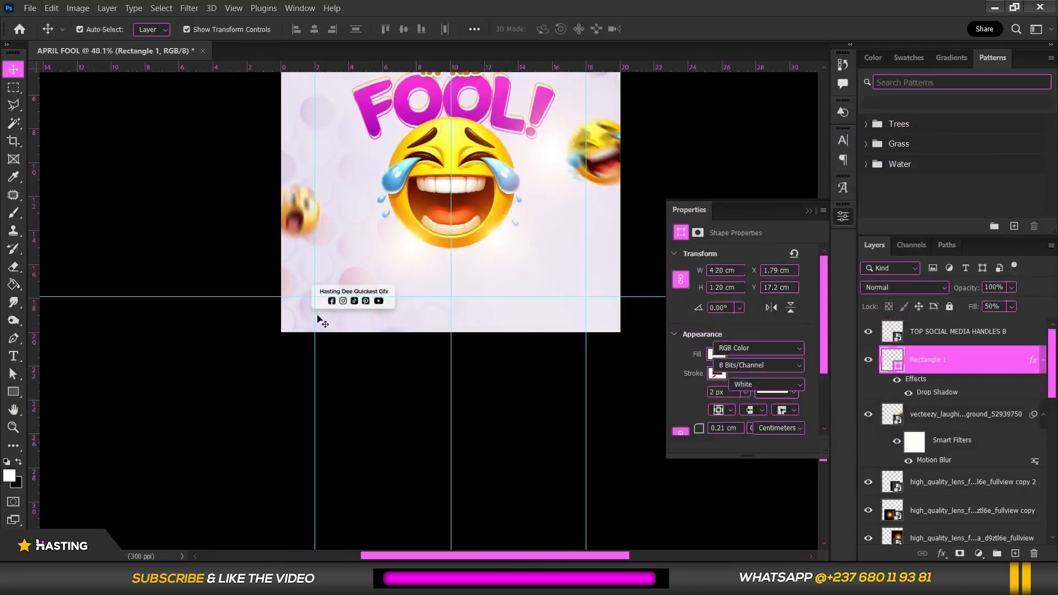
pyautogui.scroll(-3, 410, 327)
pyautogui.scroll(4, 528, 298)
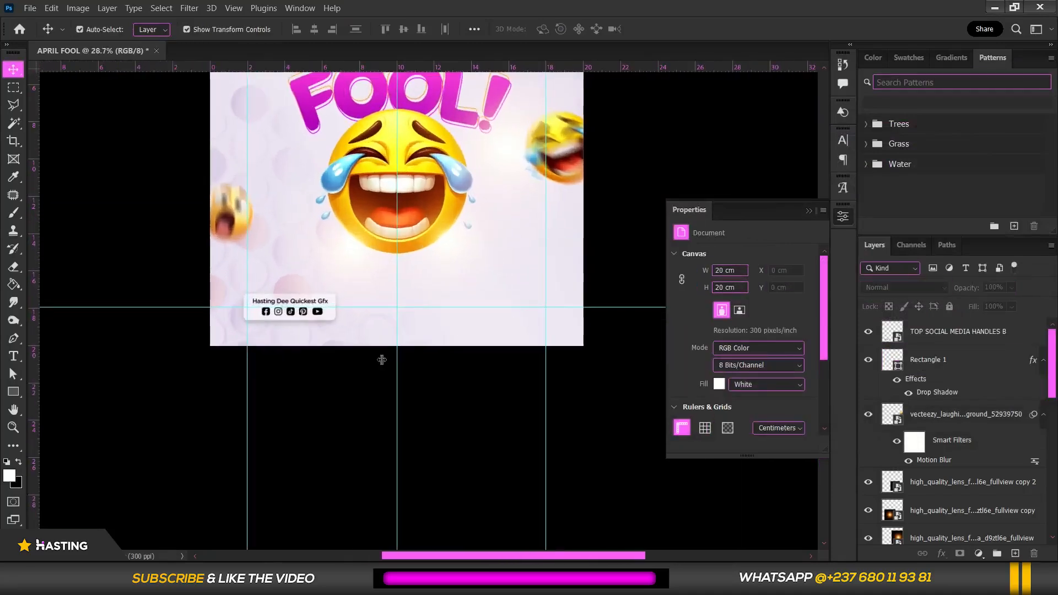
pyautogui.scroll(-4, 430, 312)
pyautogui.scroll(1, 540, 251)
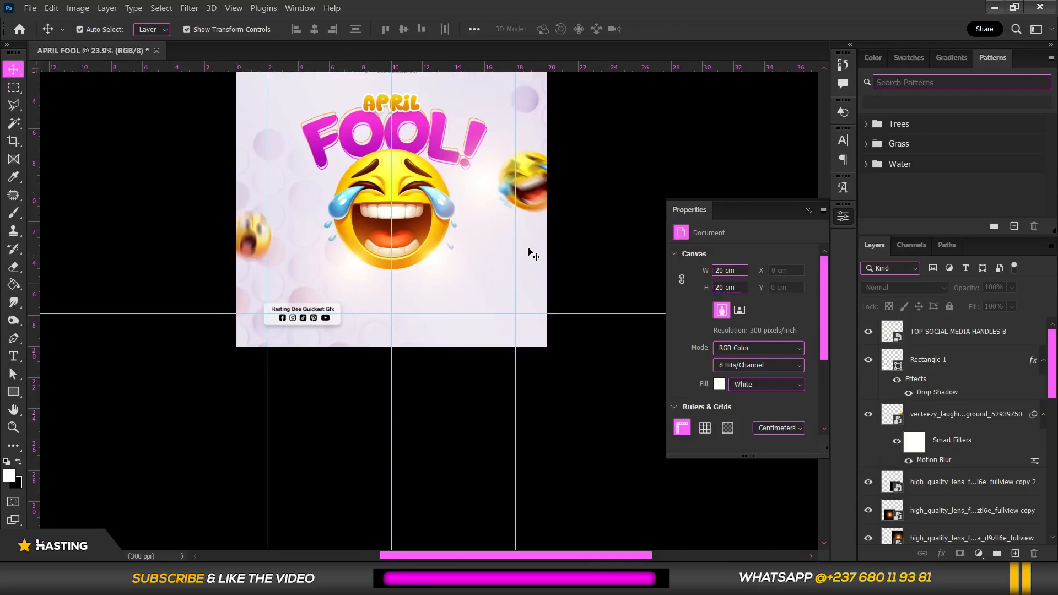
pyautogui.moveTo(480, 216); pyautogui.dragTo(445, 257)
pyautogui.scroll(3, 446, 256)
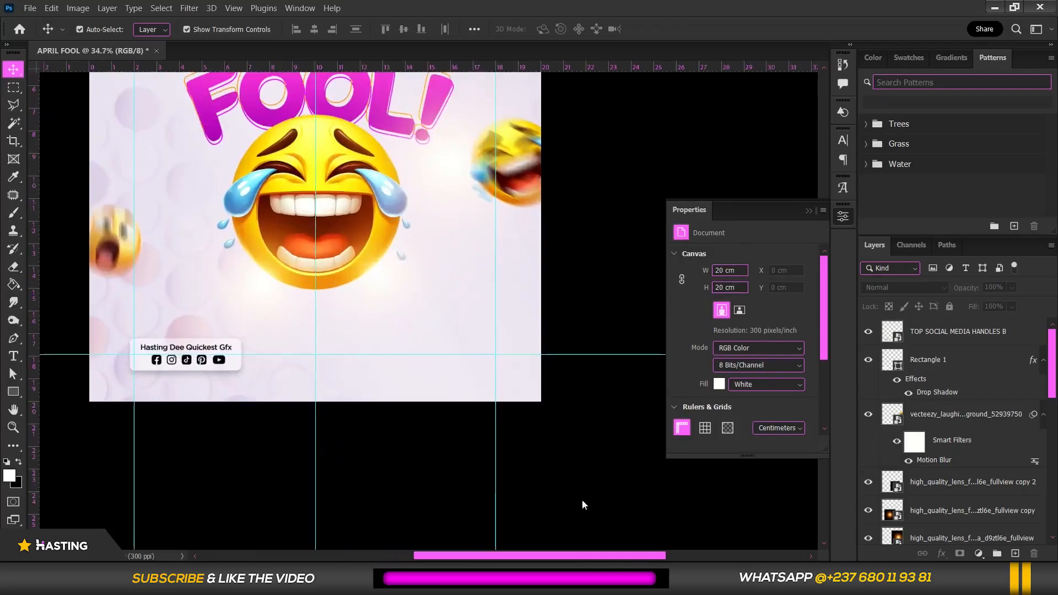
# Place image 4, the QR code with the SCAN ME! label, from the READY MADE STUFFS folder in the poster's lower-right area.
pyautogui.hotkey('alt', 'Tab')
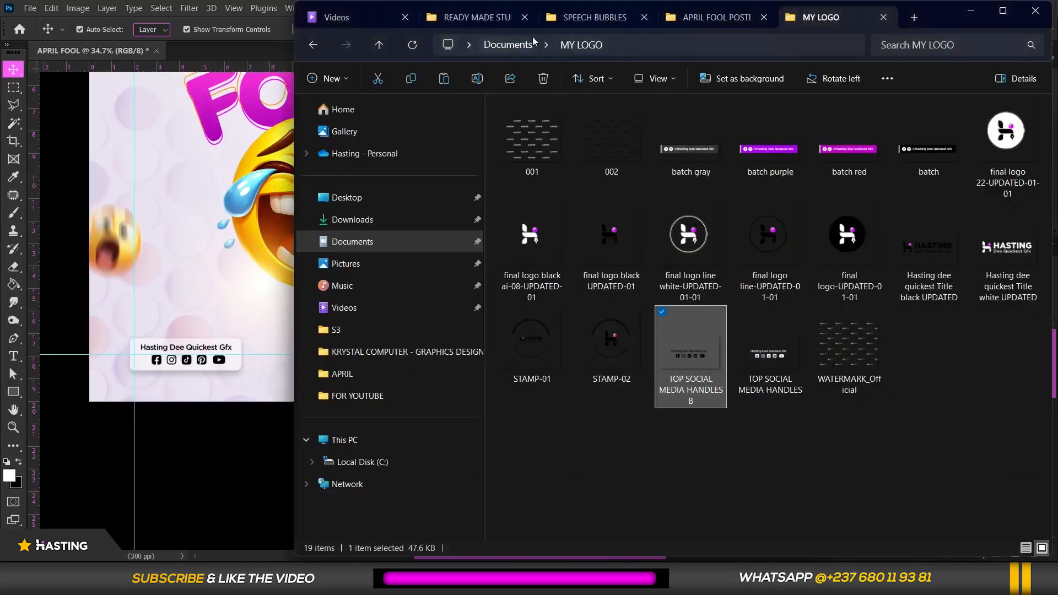
pyautogui.click(477, 17)
pyautogui.click(758, 137)
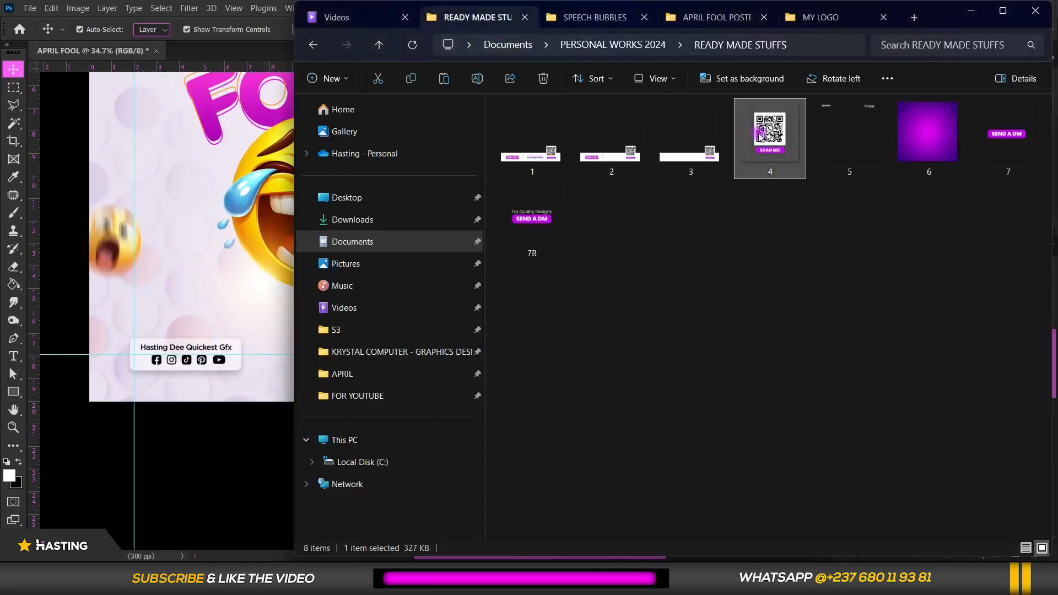
pyautogui.moveTo(764, 141); pyautogui.dragTo(503, 319)
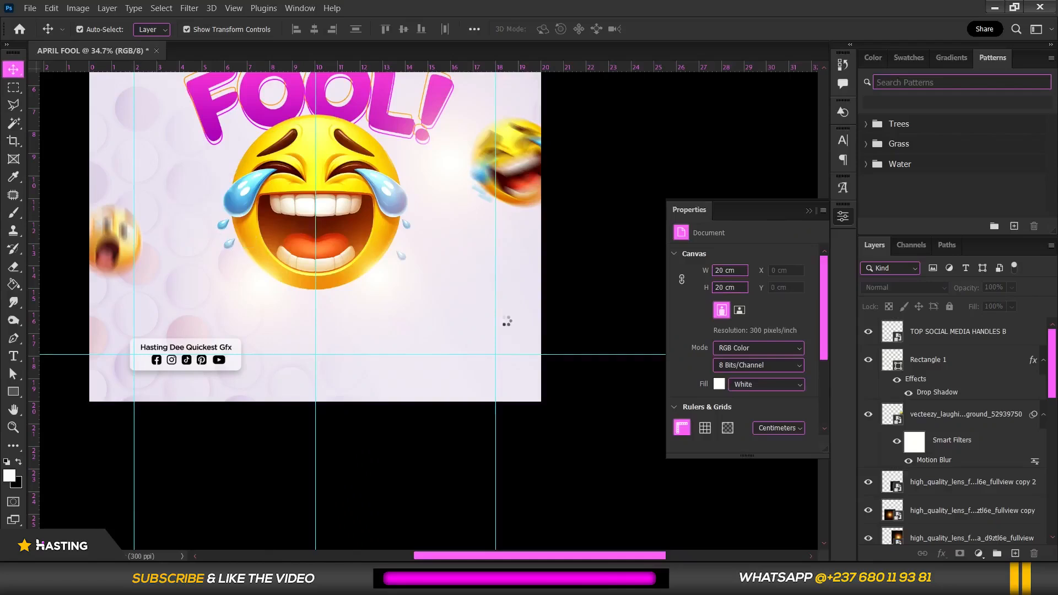
pyautogui.scroll(-3, 440, 364)
pyautogui.moveTo(505, 428); pyautogui.dragTo(469, 372)
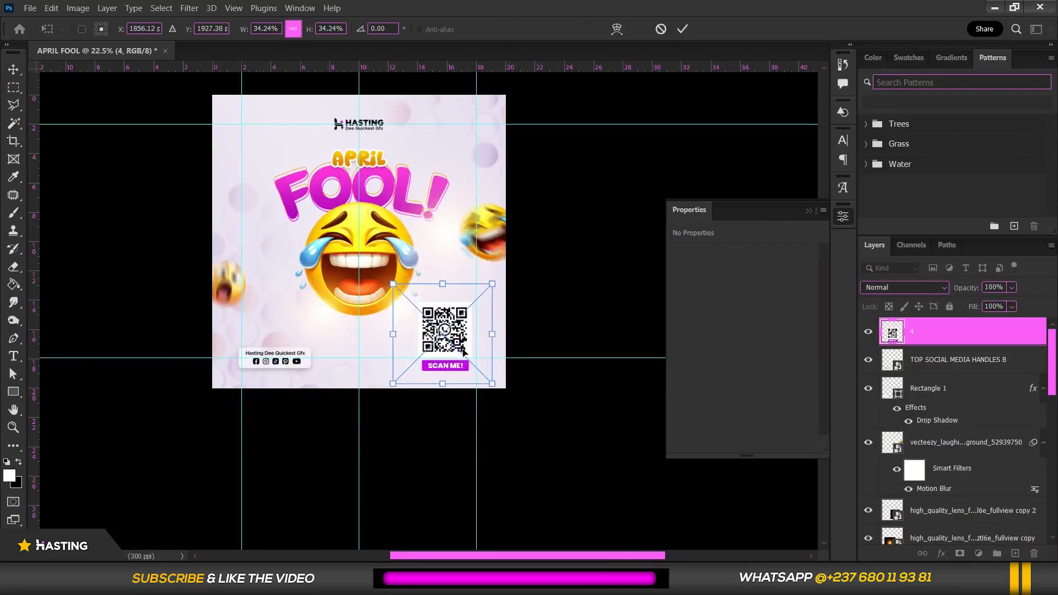
# Scale the QR code image to 25.49% and position it across the right vertical guide near the poster's lower-right corner.
pyautogui.scroll(3, 470, 372)
pyautogui.scroll(3, 470, 372)
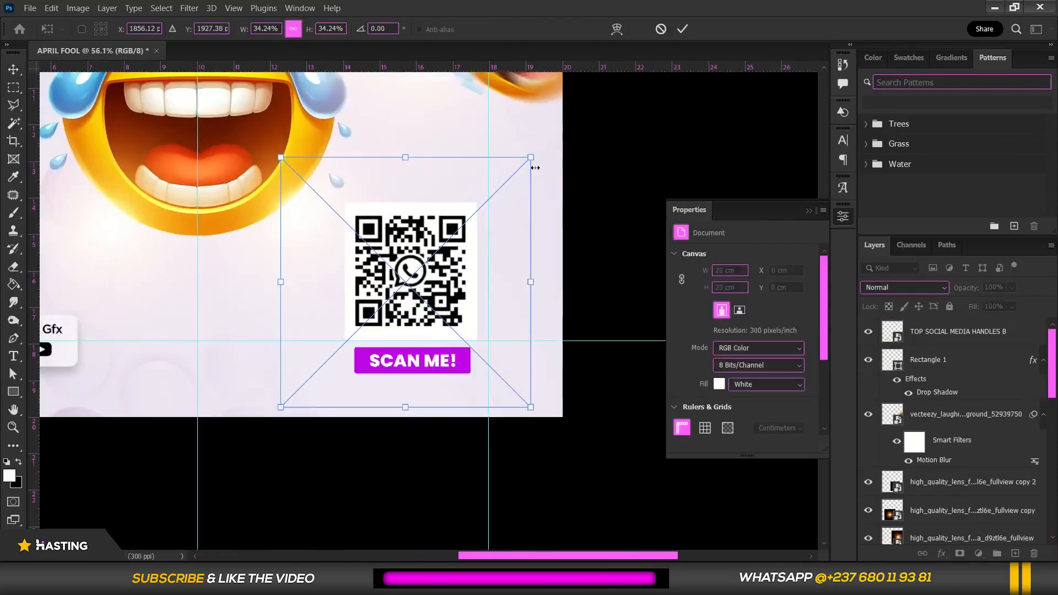
pyautogui.moveTo(533, 161); pyautogui.dragTo(469, 242)
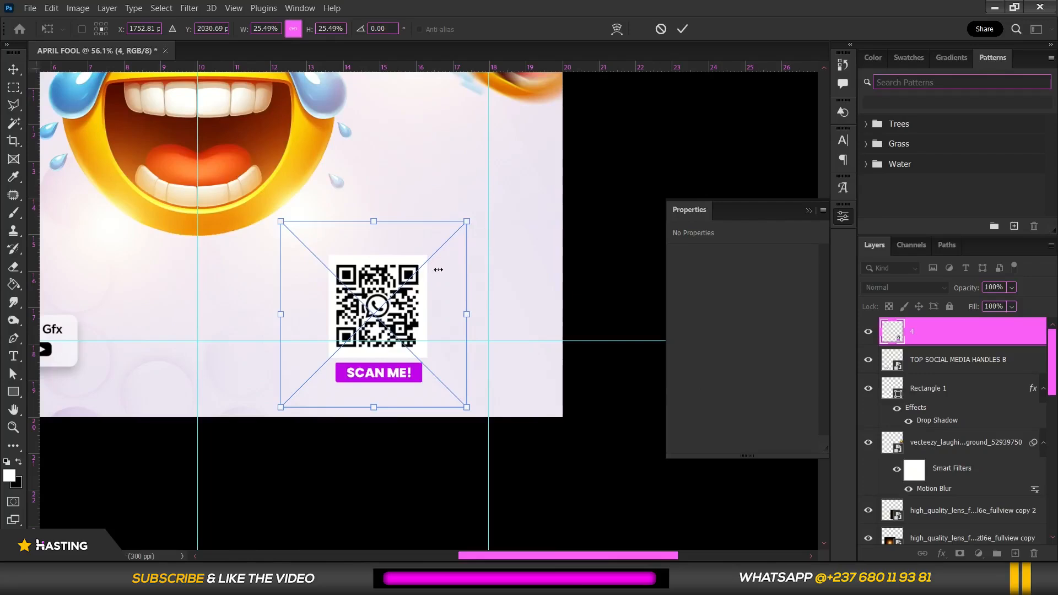
pyautogui.moveTo(417, 291); pyautogui.dragTo(511, 268)
pyautogui.press('Return')
pyautogui.hotkey('ctrl', 't')
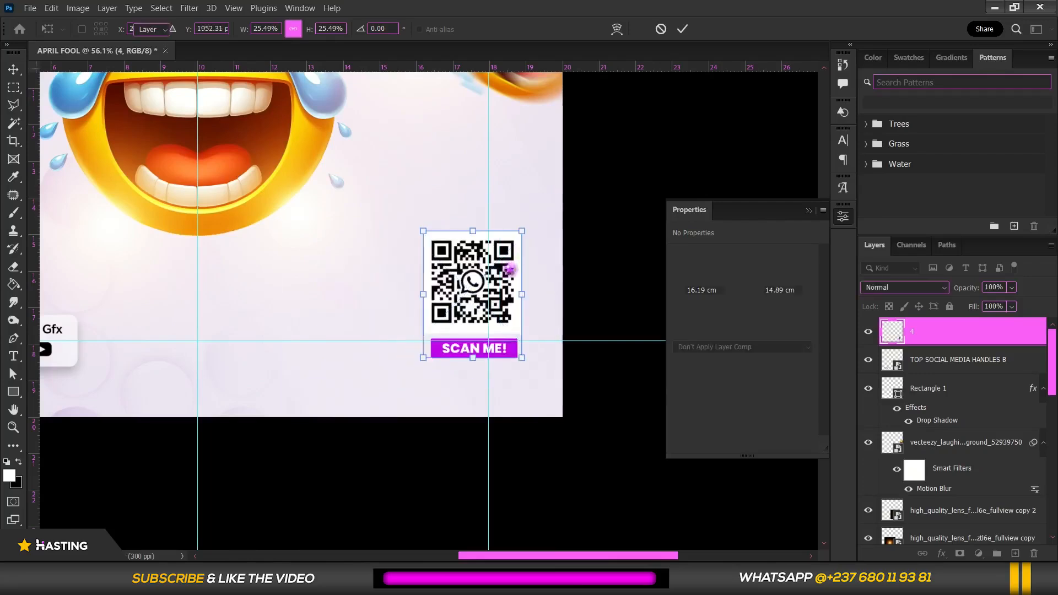
pyautogui.scroll(1, 519, 292)
pyautogui.scroll(2, 522, 293)
pyautogui.press('Return')
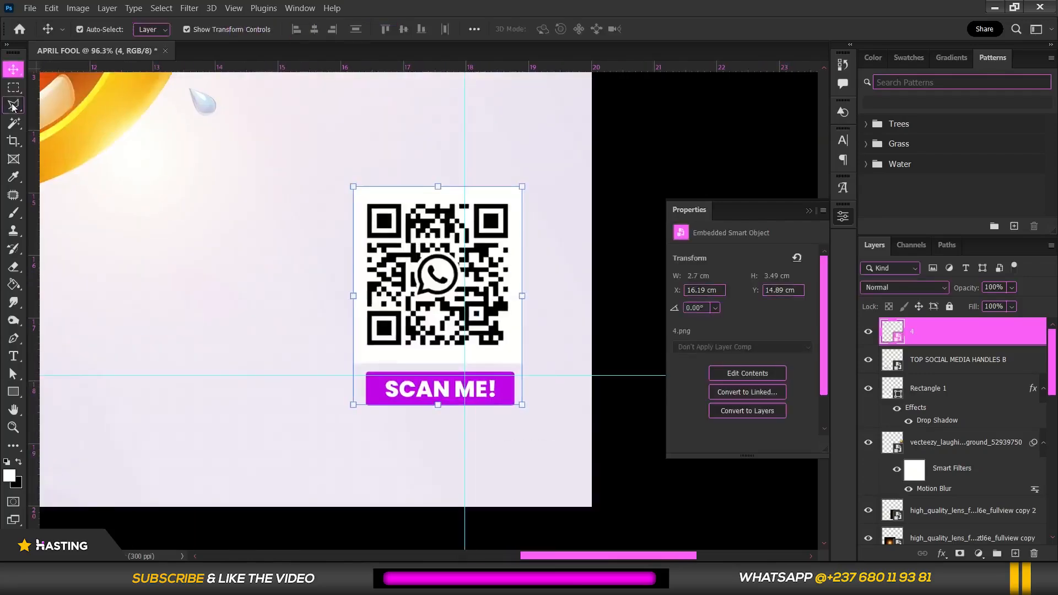
# Mask the QR code image with a rectangular selection that excludes the SCAN ME! label and convert the layer to a Smart Object.
pyautogui.press('m')
pyautogui.moveTo(347, 178); pyautogui.dragTo(532, 369)
pyautogui.scroll(2, 516, 381)
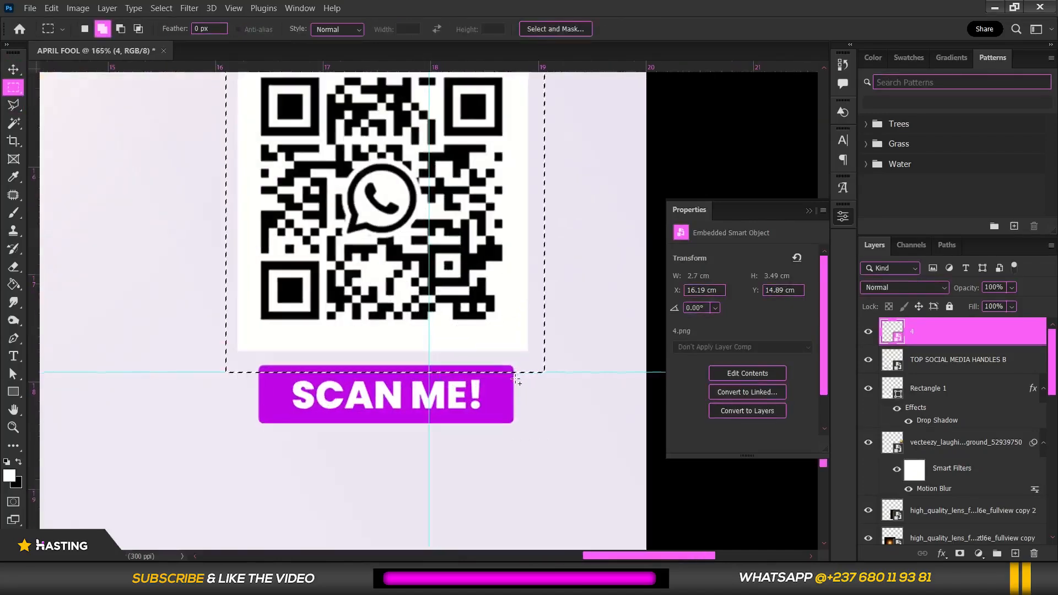
pyautogui.scroll(-2, 523, 354)
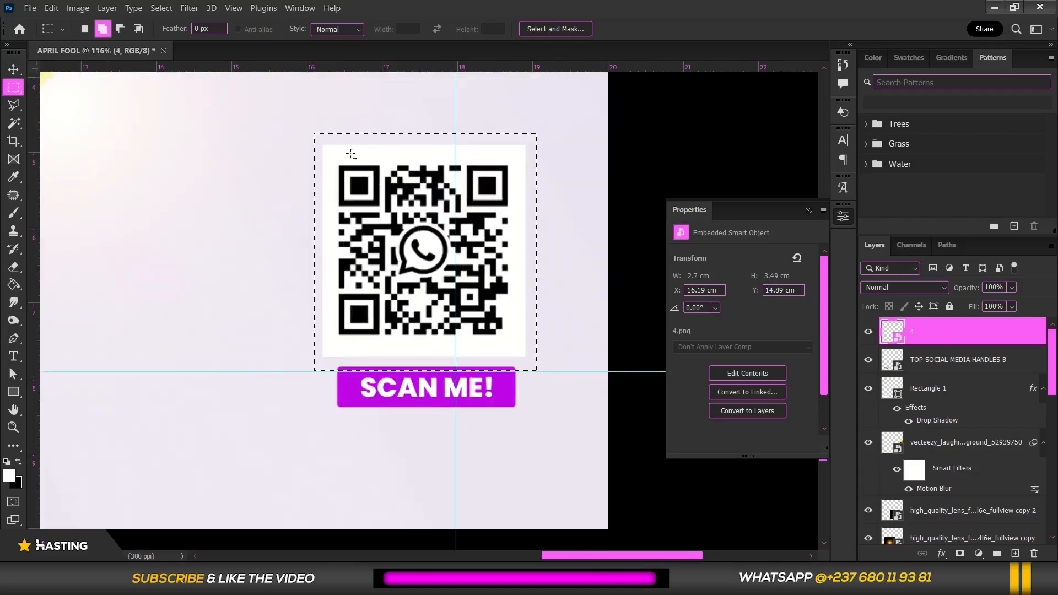
pyautogui.click(317, 132)
pyautogui.moveTo(317, 137); pyautogui.dragTo(536, 363)
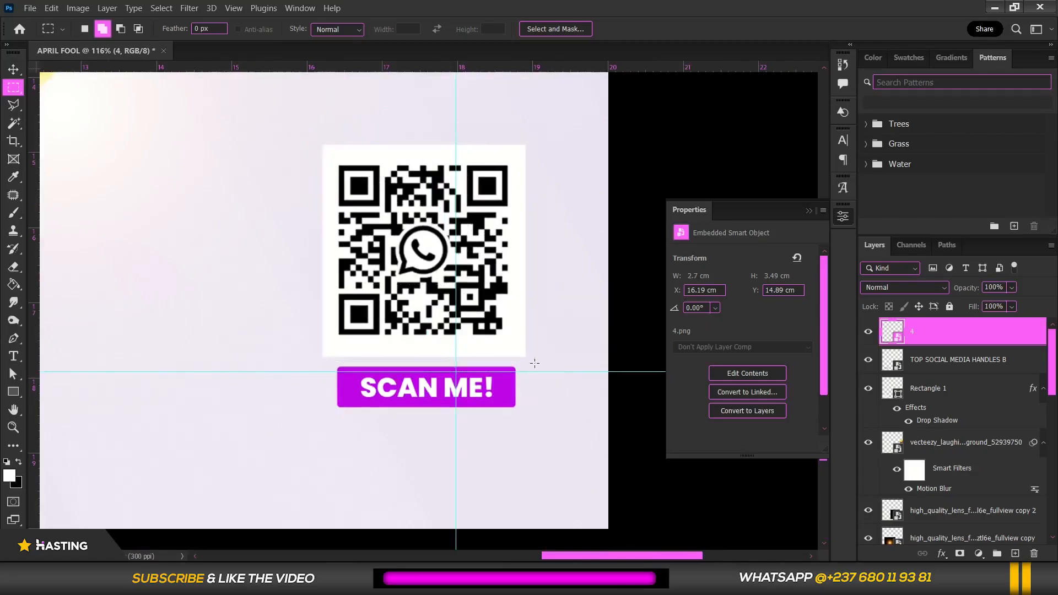
pyautogui.click(961, 556)
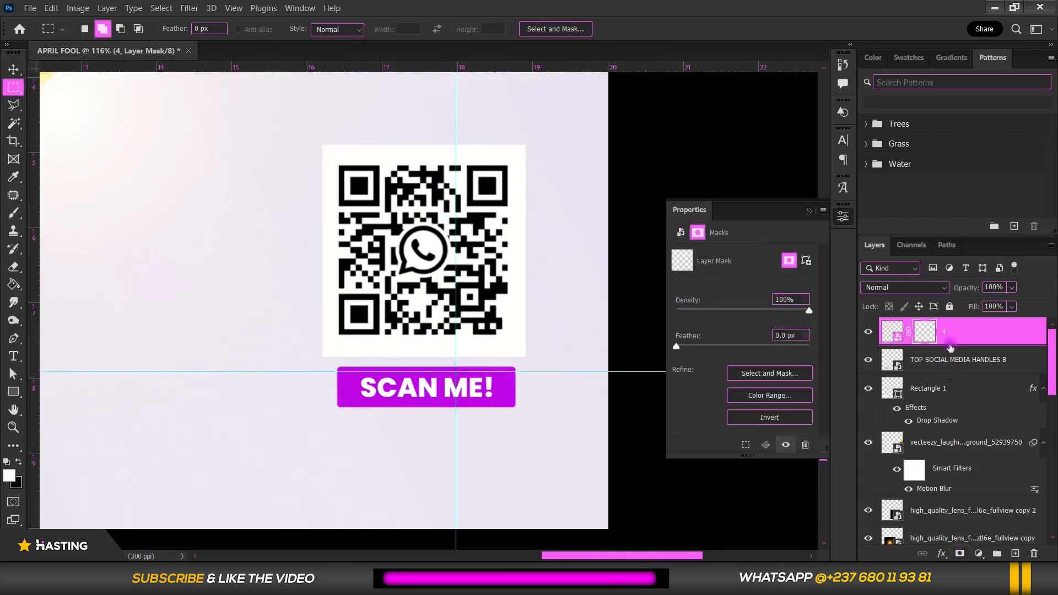
pyautogui.rightClick(968, 339)
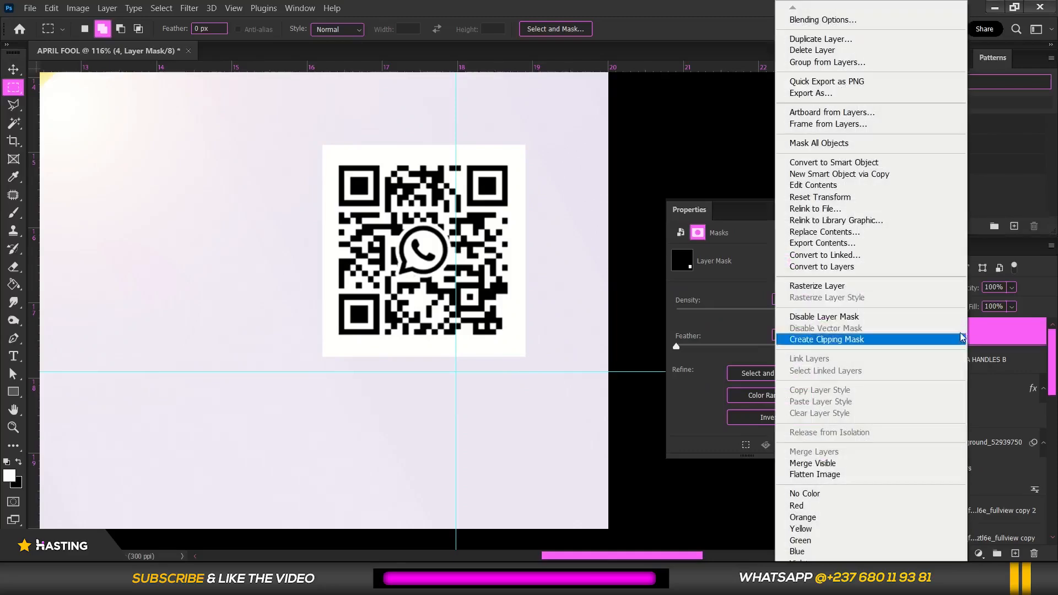
pyautogui.click(849, 162)
# Move the QR code over the lower-right guide intersection, at about X 15.79 cm and Y 15.79 cm.
pyautogui.scroll(-3, 498, 313)
pyautogui.scroll(-1, 498, 313)
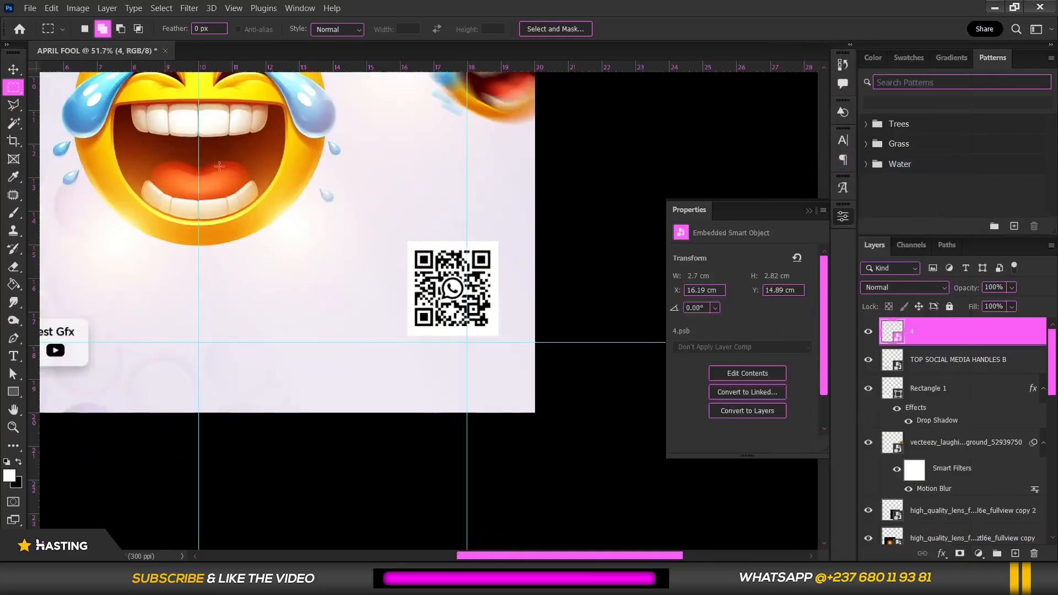
pyautogui.click(12, 67)
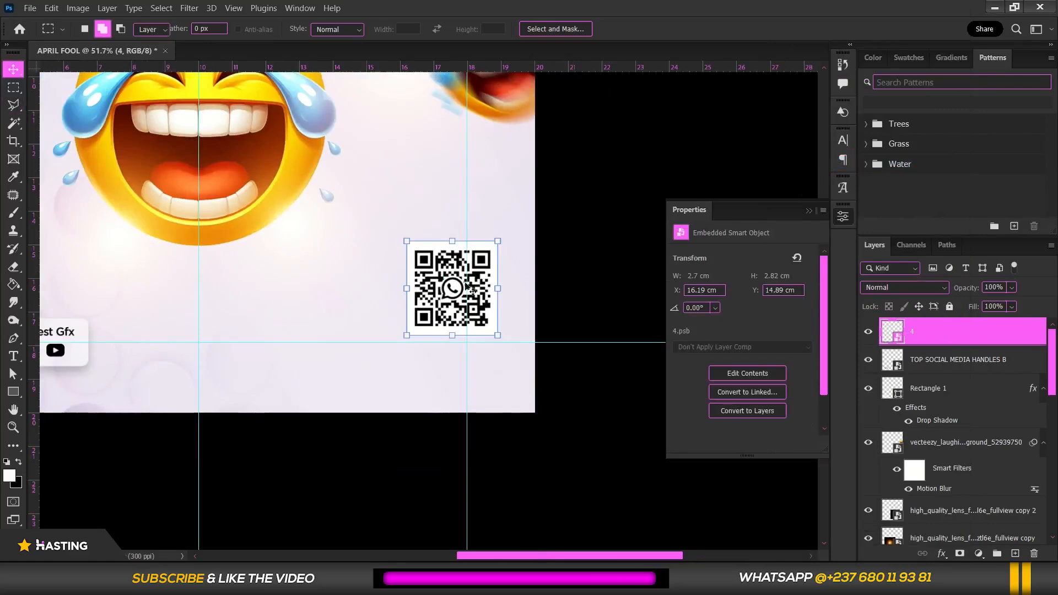
pyautogui.moveTo(444, 293); pyautogui.dragTo(429, 324)
pyautogui.scroll(-3, 449, 322)
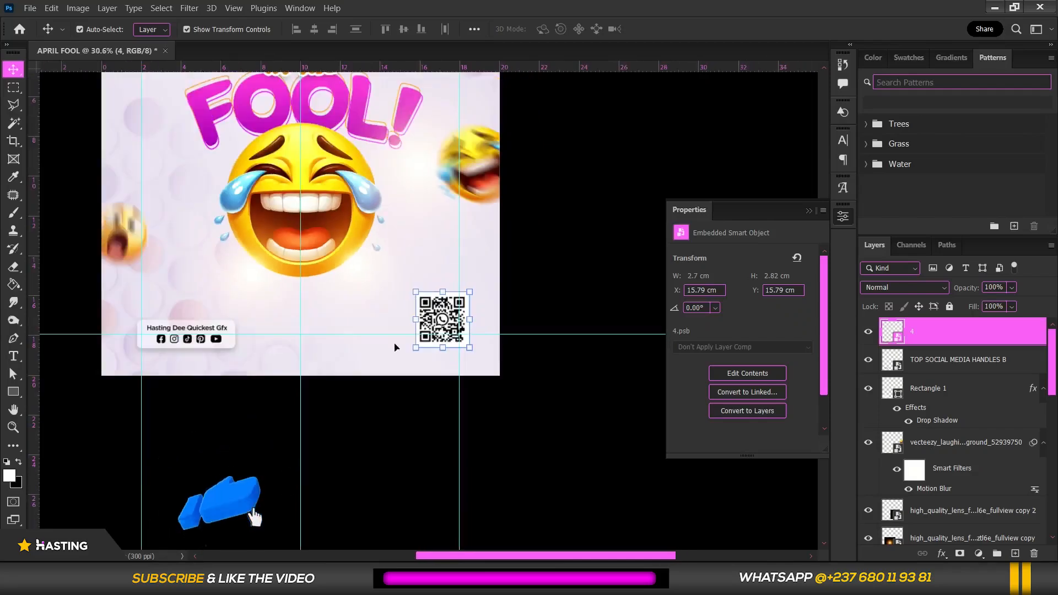
# Nudge the QR code left to about X 15.58 cm.
pyautogui.scroll(2, 434, 338)
pyautogui.scroll(1, 435, 338)
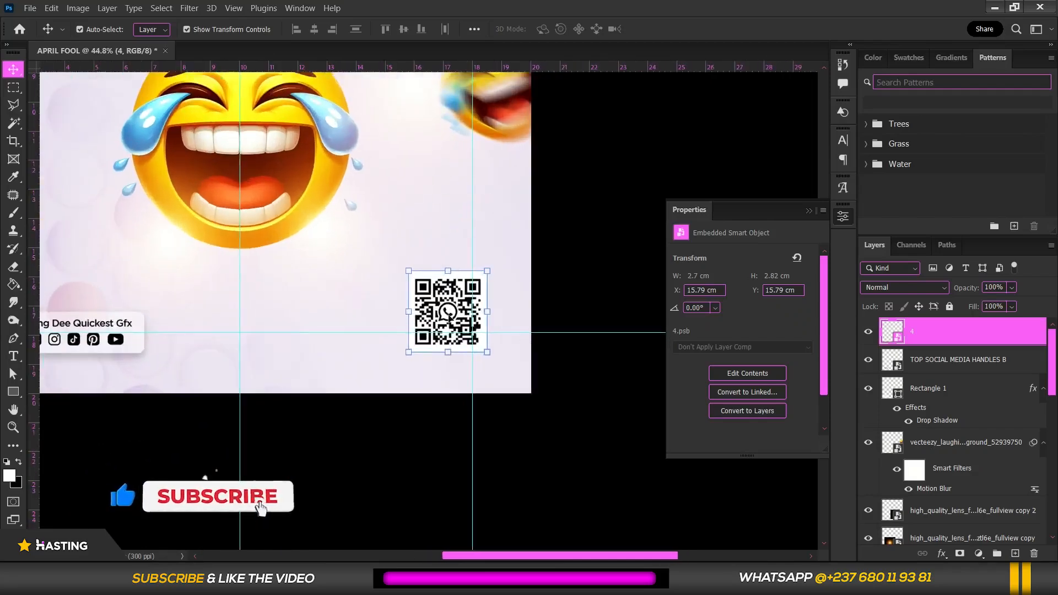
pyautogui.press('Left')
pyautogui.press('Left')
pyautogui.press('Left')
pyautogui.press('Left')
pyautogui.press('Left')
pyautogui.press('Left')
pyautogui.press('Left')
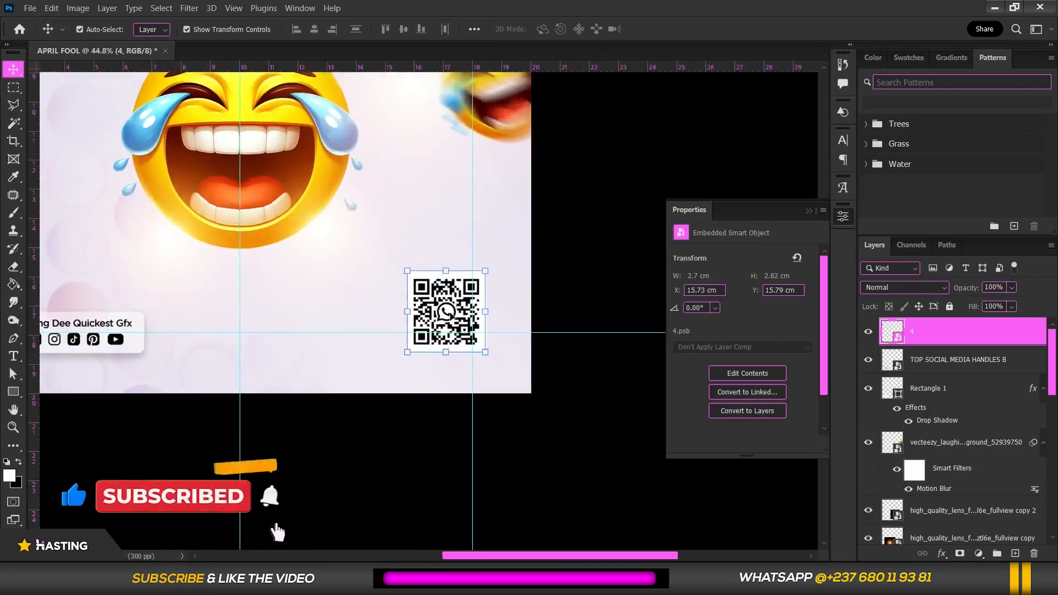
pyautogui.scroll(-3, 451, 316)
pyautogui.press('Left')
pyautogui.press('Left')
pyautogui.press('Left')
pyautogui.press('Left')
pyautogui.press('Left')
pyautogui.press('Left')
pyautogui.press('Left')
pyautogui.press('Left')
pyautogui.press('Left')
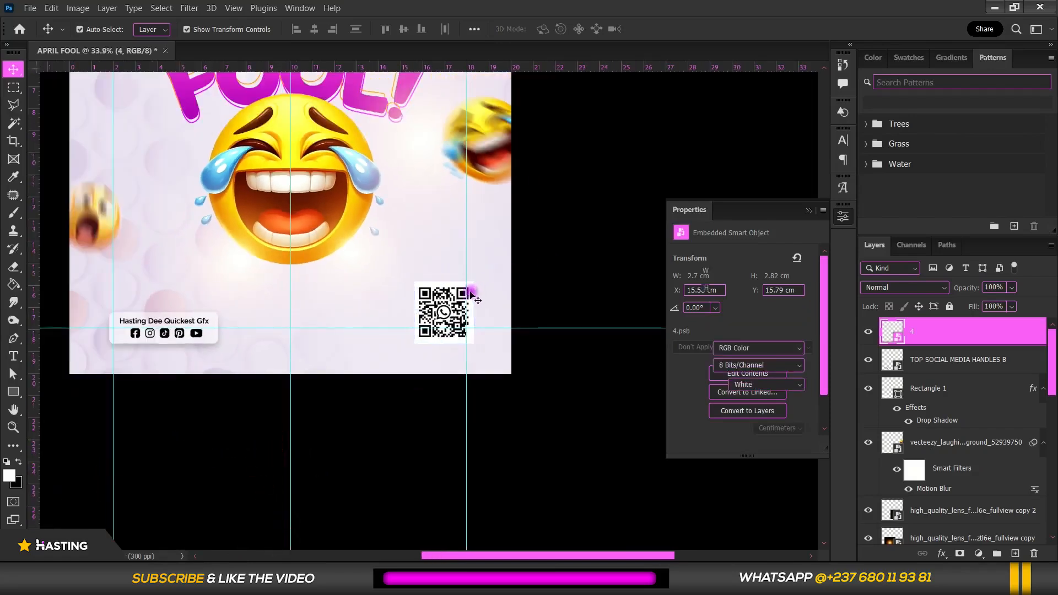
# Start a text layer above the QR code in Poppins Regular at 49 px with tracking 0.
pyautogui.scroll(8, 479, 281)
pyautogui.click(422, 322)
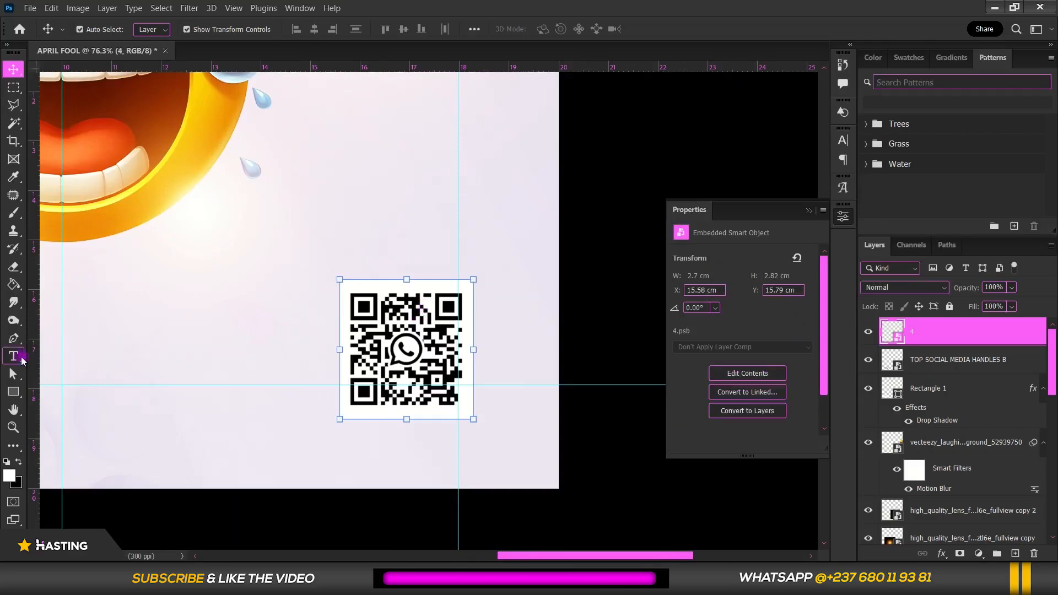
pyautogui.click(22, 359)
pyautogui.click(341, 234)
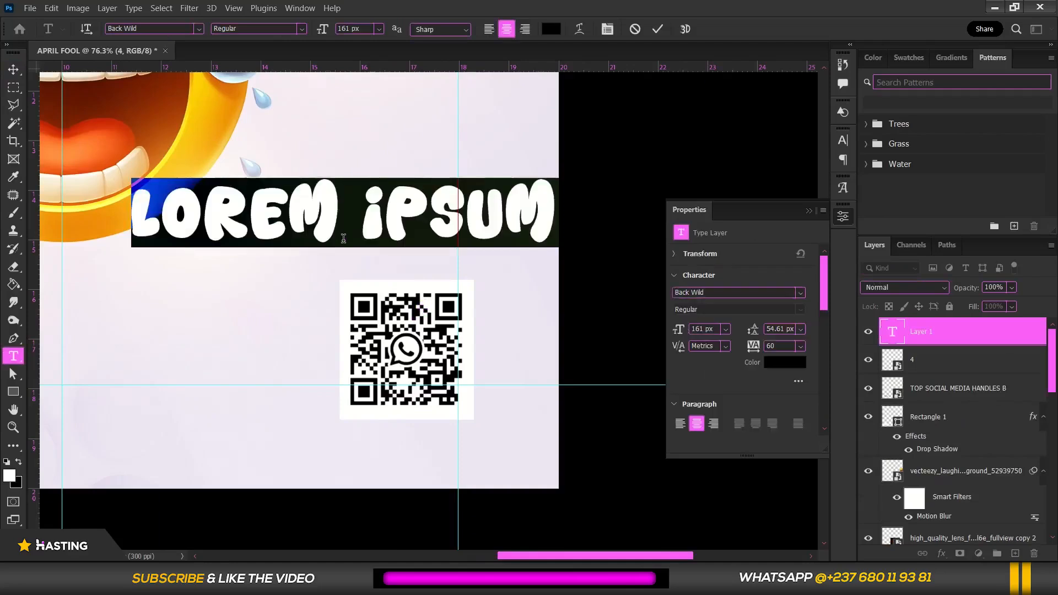
pyautogui.click(607, 28)
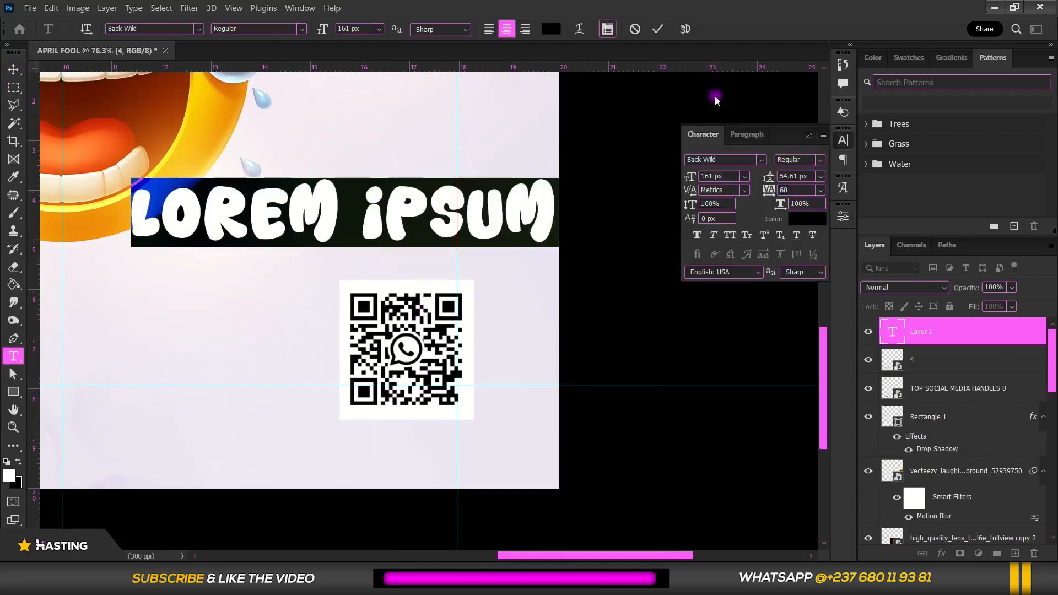
pyautogui.click(761, 159)
pyautogui.click(777, 214)
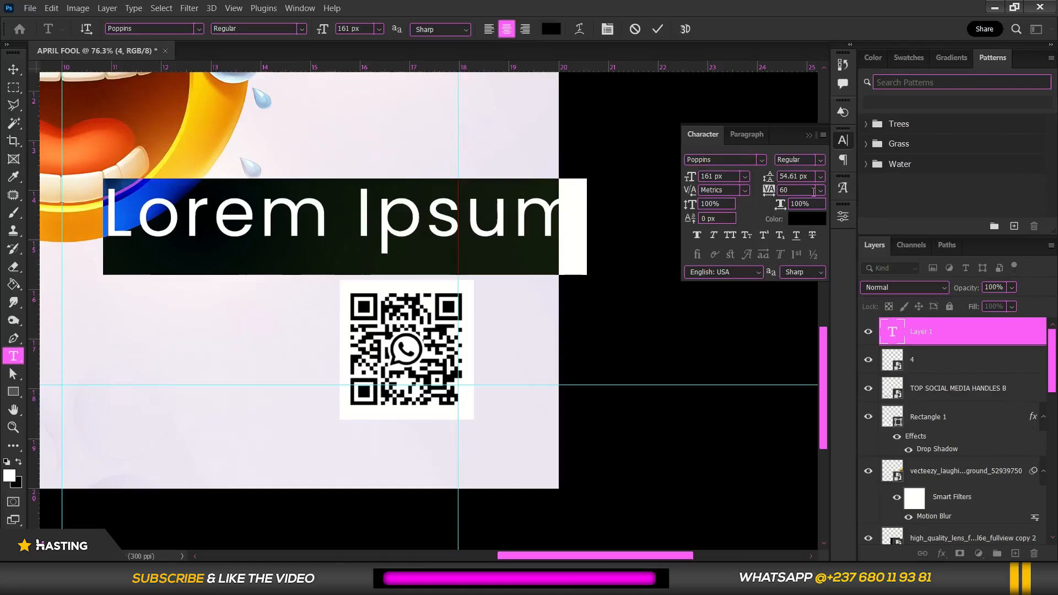
pyautogui.write('49')
pyautogui.press('Tab')
# Replace the placeholder text with "Scan To" and "WIN MONEY" on two lines.
pyautogui.click(350, 230)
pyautogui.hotkey('ctrl', 'a')
pyautogui.write('Scan To')
pyautogui.write(' WIN MONEY')
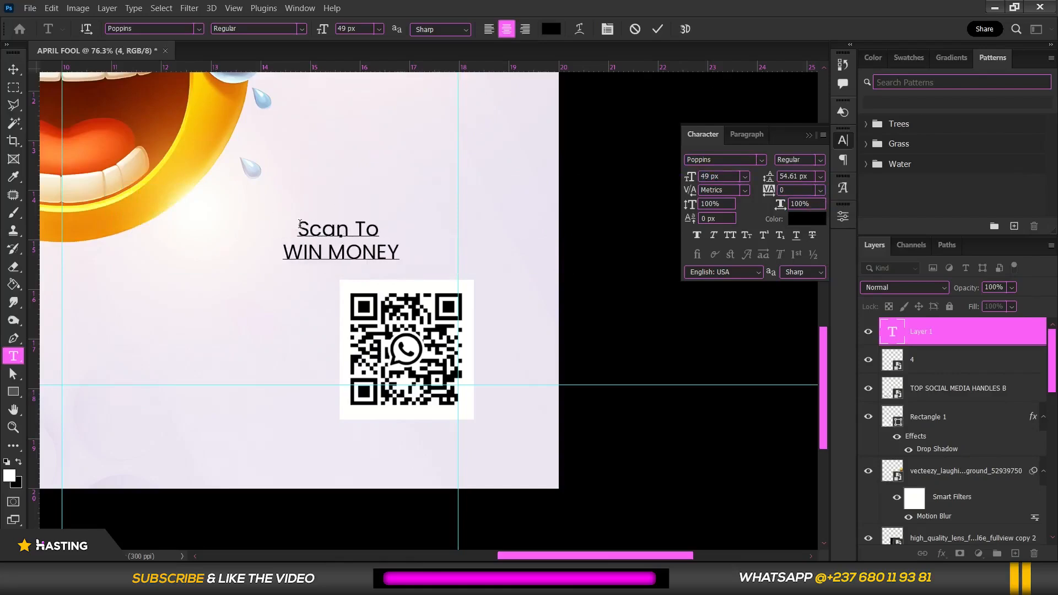
# Set the two-line text to SemiBold and its "WIN MONEY" line to ExtraBold.
pyautogui.hotkey('ctrl', 'a')
pyautogui.click(820, 159)
pyautogui.click(793, 284)
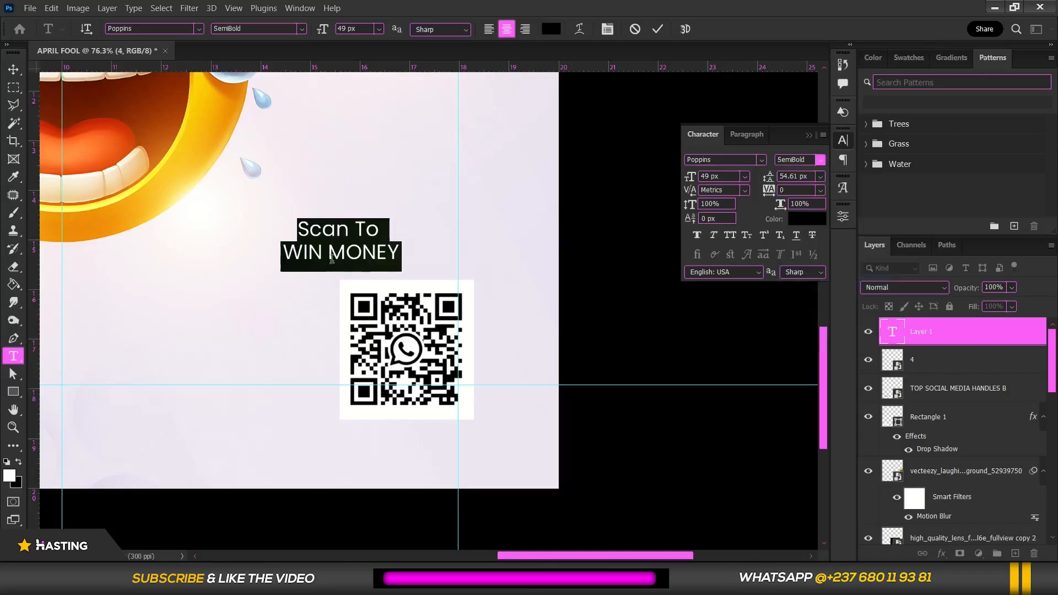
pyautogui.tripleClick(331, 258)
pyautogui.click(820, 159)
pyautogui.click(794, 330)
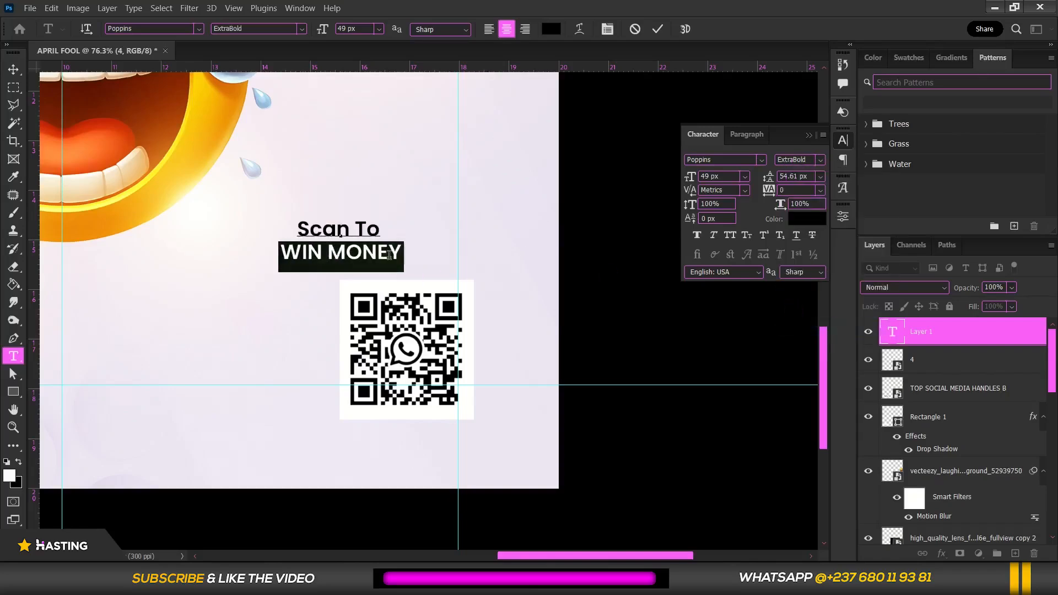
# Set the "Scan To" line to 53 px and move the text so it sits centred just above the QR code.
pyautogui.click(385, 229)
pyautogui.tripleClick(315, 225)
pyautogui.click(734, 177)
pyautogui.scroll(4, 733, 177)
pyautogui.moveTo(401, 276); pyautogui.dragTo(469, 300)
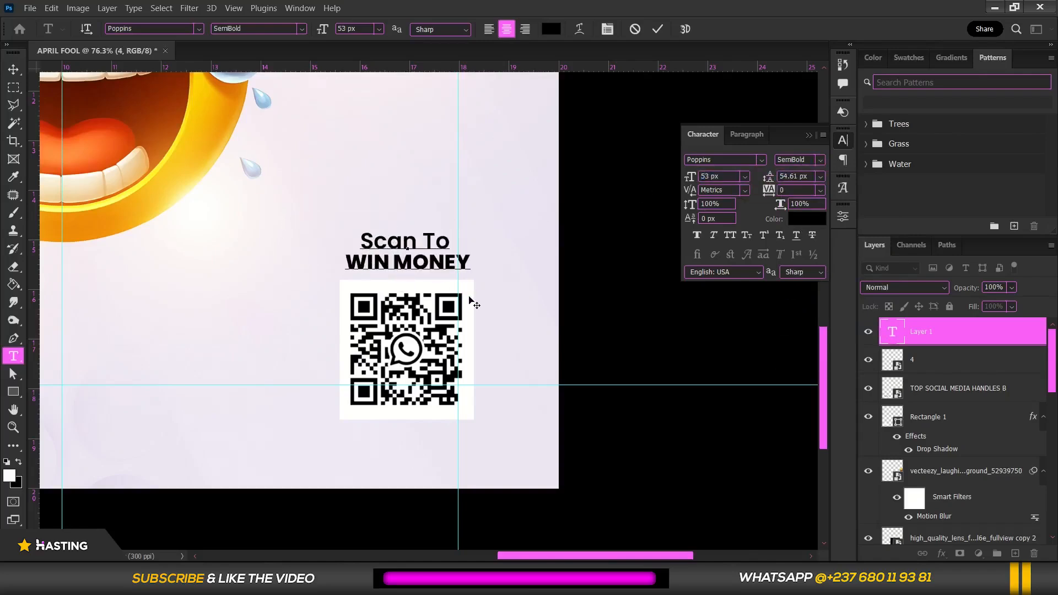
# Enlarge the two lens flare layers together to about 120% and shift them down behind the large laughing emoji.
pyautogui.scroll(-3, 456, 296)
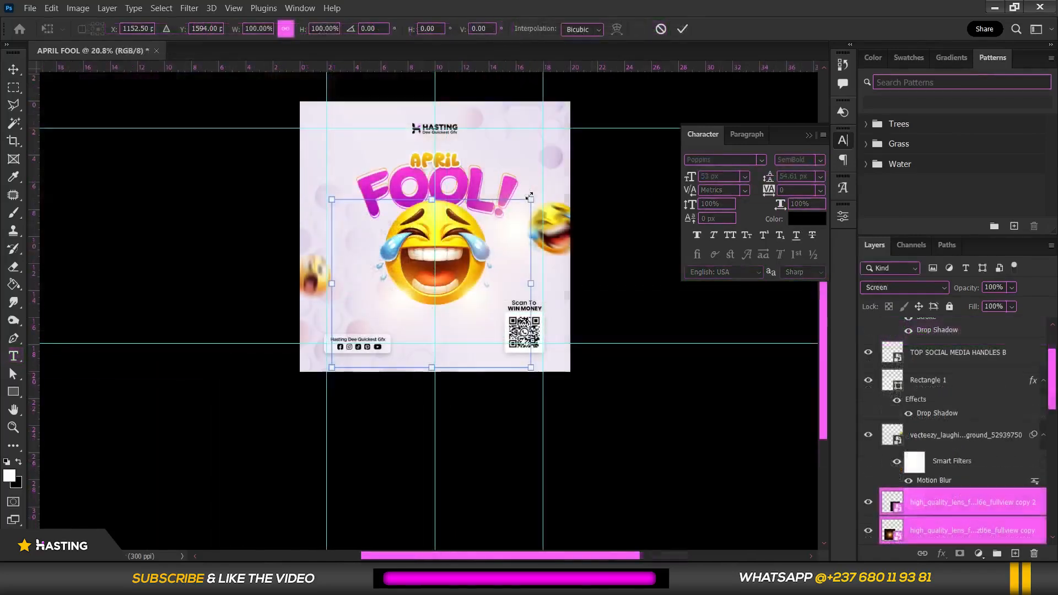
pyautogui.moveTo(532, 195); pyautogui.dragTo(553, 176)
pyautogui.moveTo(451, 247); pyautogui.dragTo(450, 261)
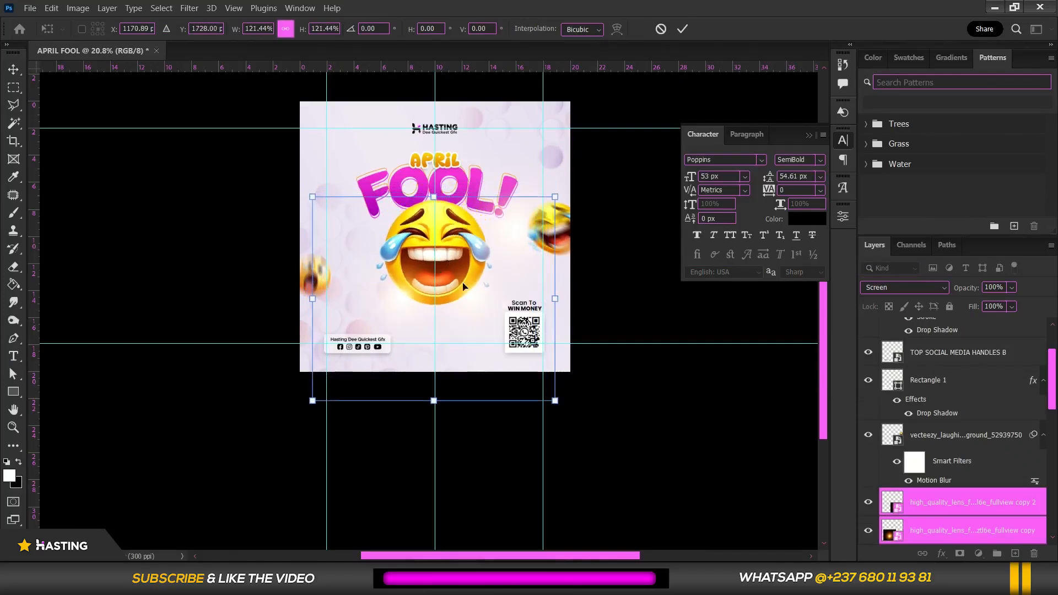
pyautogui.scroll(1, 462, 282)
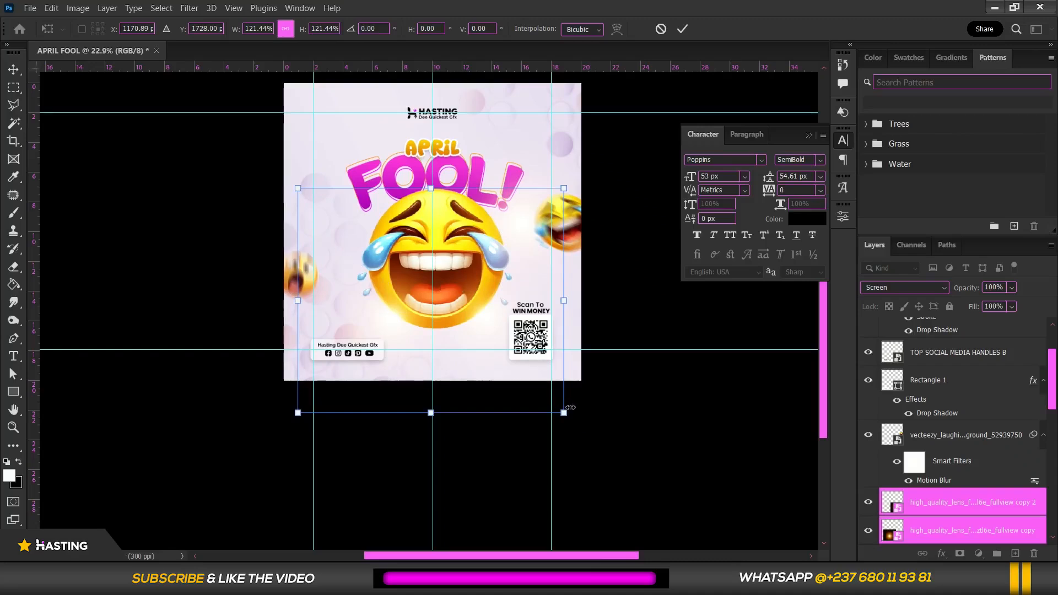
pyautogui.moveTo(565, 413); pyautogui.dragTo(563, 411)
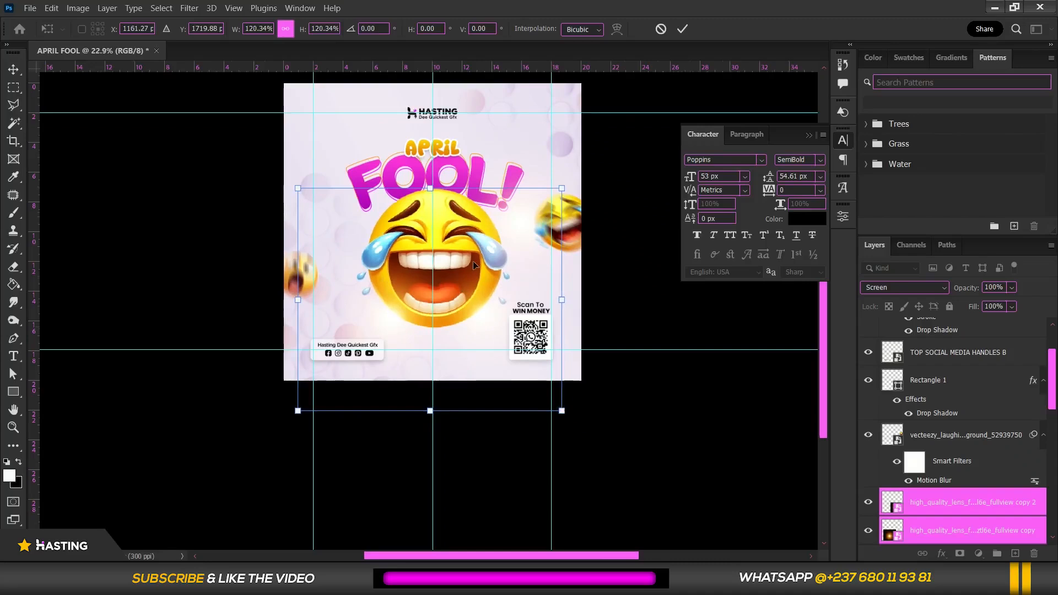
pyautogui.scroll(2, 473, 260)
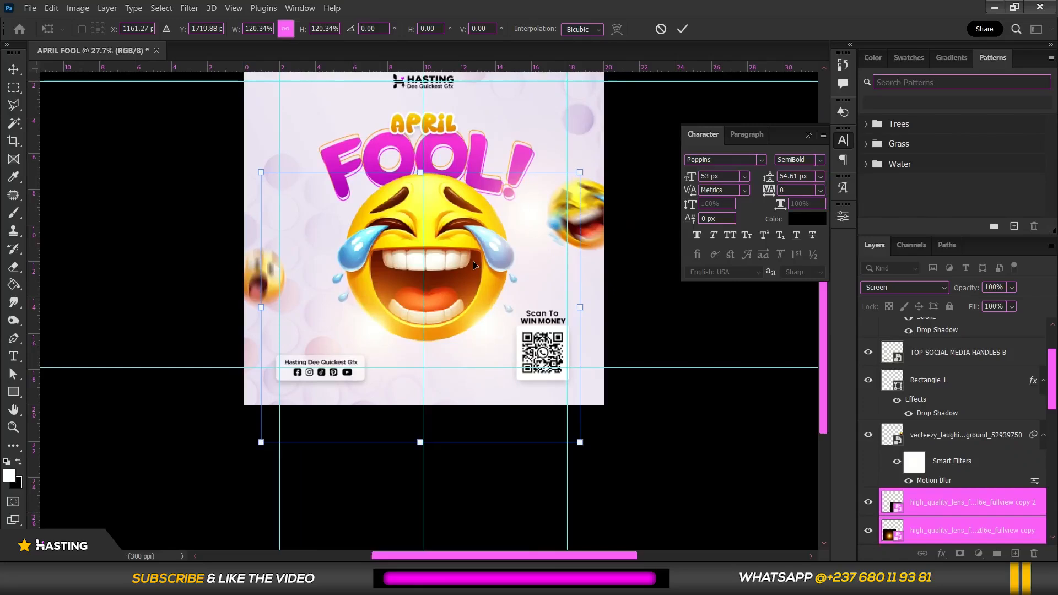
pyautogui.scroll(-2, 475, 265)
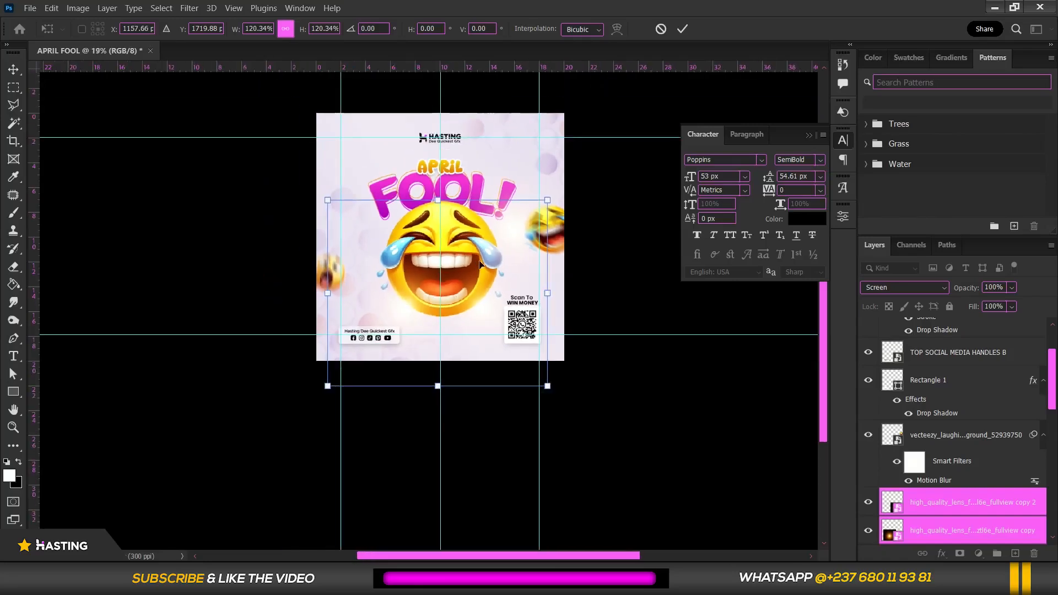
pyautogui.press('Return')
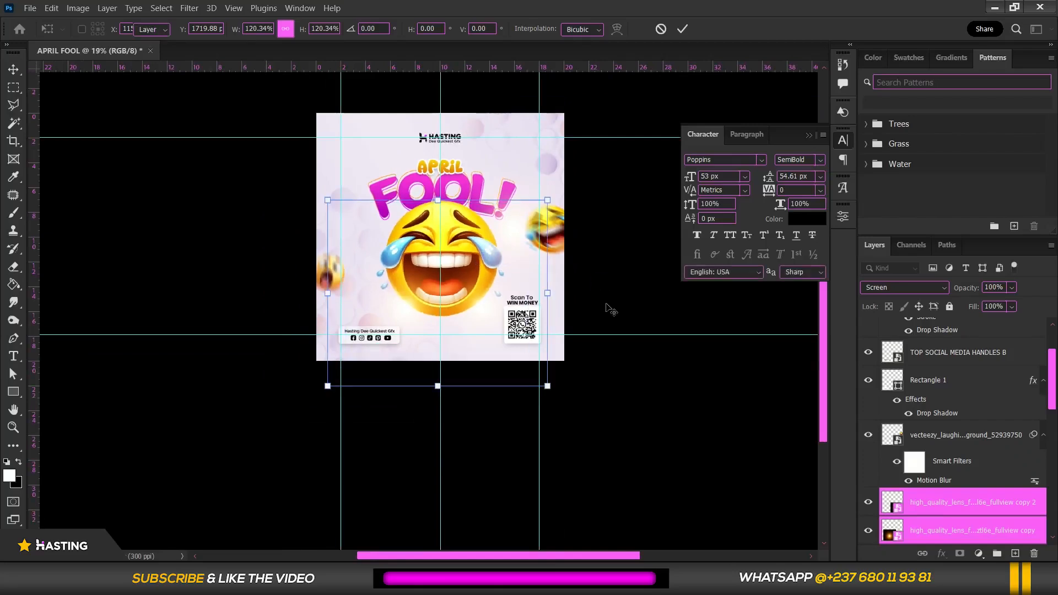
pyautogui.click(610, 310)
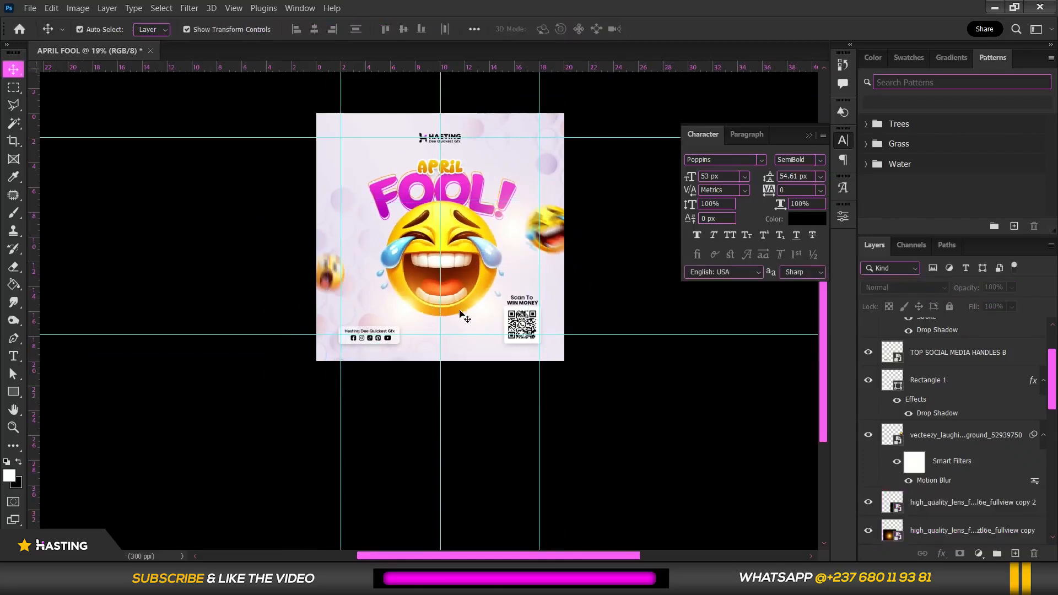
# Clear all guides from the poster.
pyautogui.scroll(1, 380, 237)
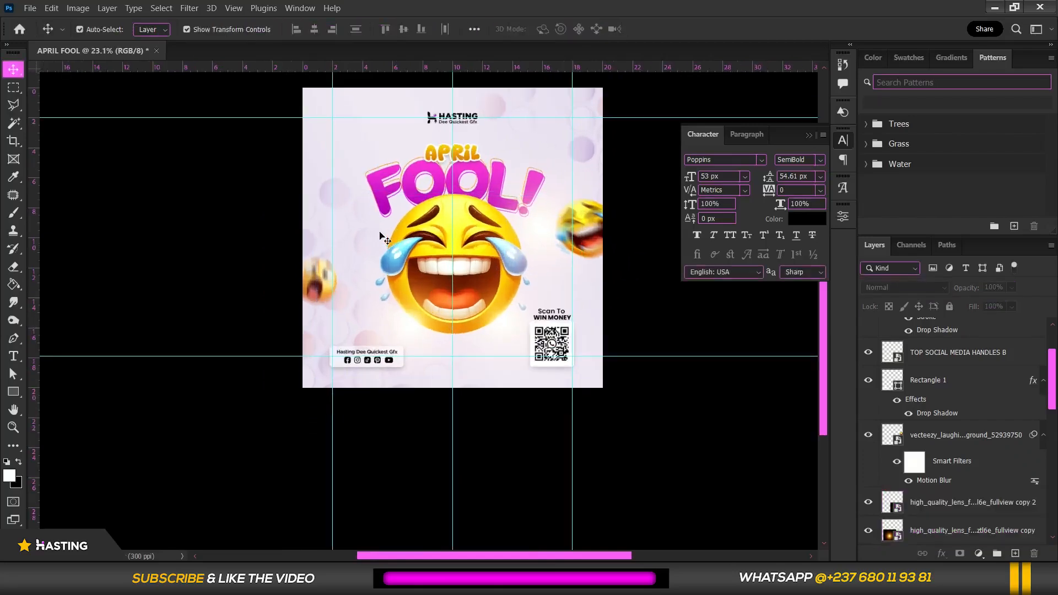
pyautogui.click(230, 8)
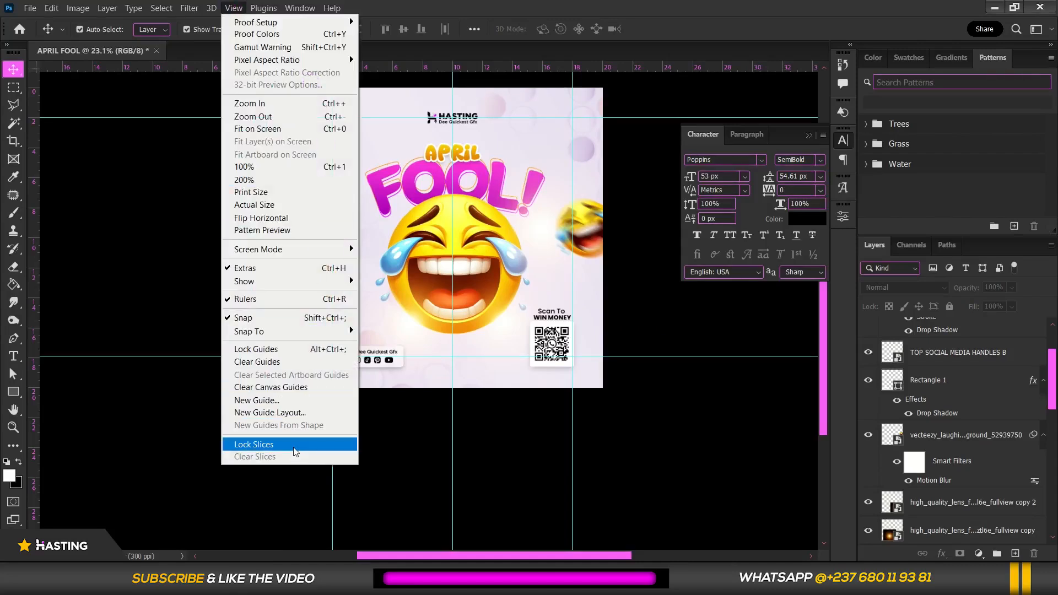
pyautogui.click(317, 362)
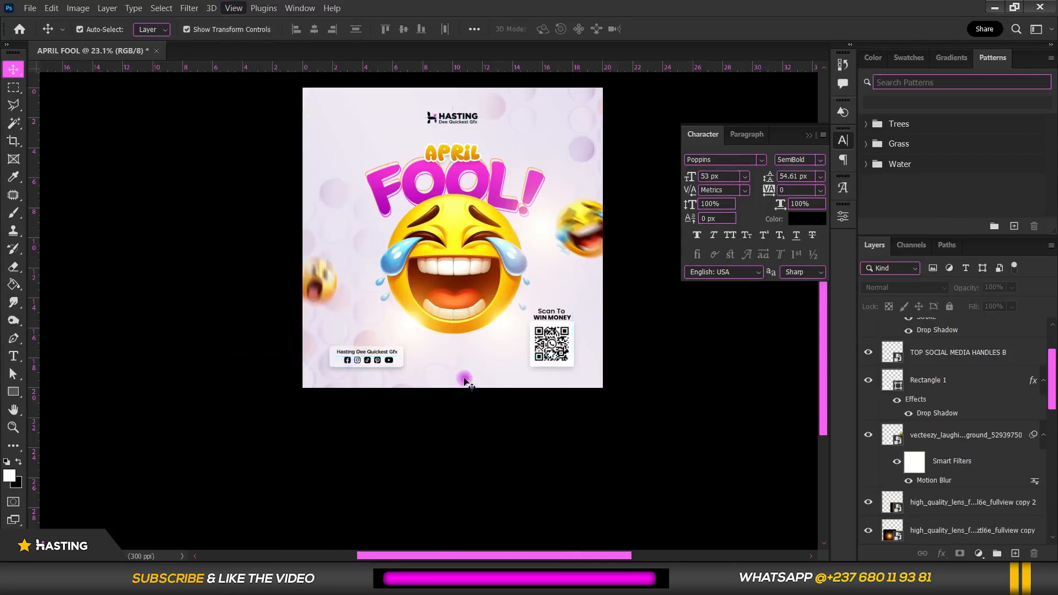
pyautogui.scroll(1, 496, 386)
pyautogui.moveTo(504, 259); pyautogui.dragTo(493, 314)
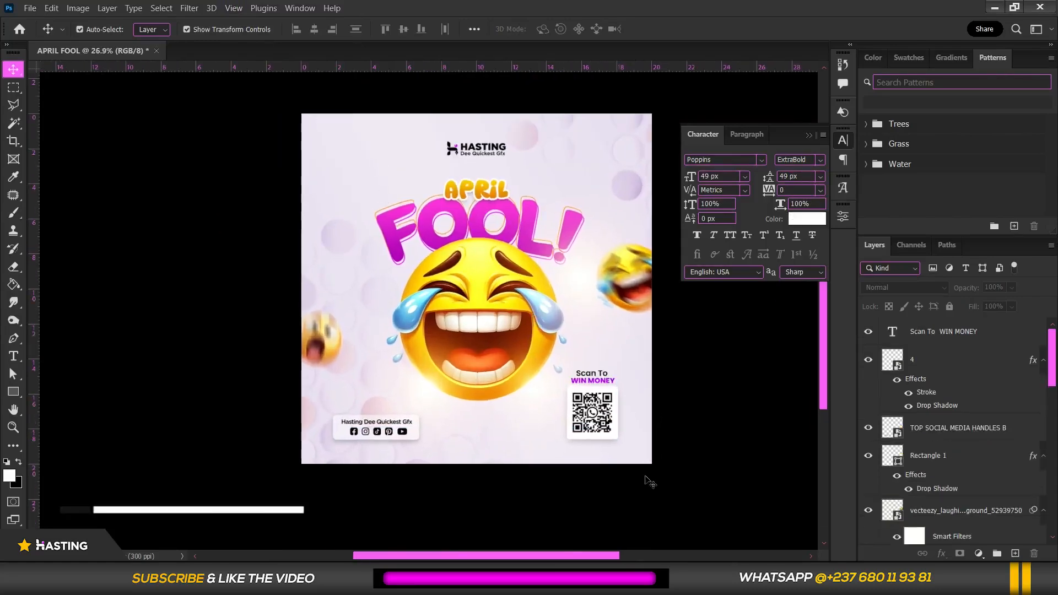
# Place the thought-bubble image Fichier 7 from the SPEECH BUBBLES folder into the poster.
pyautogui.moveTo(591, 578)
pyautogui.click(568, 498)
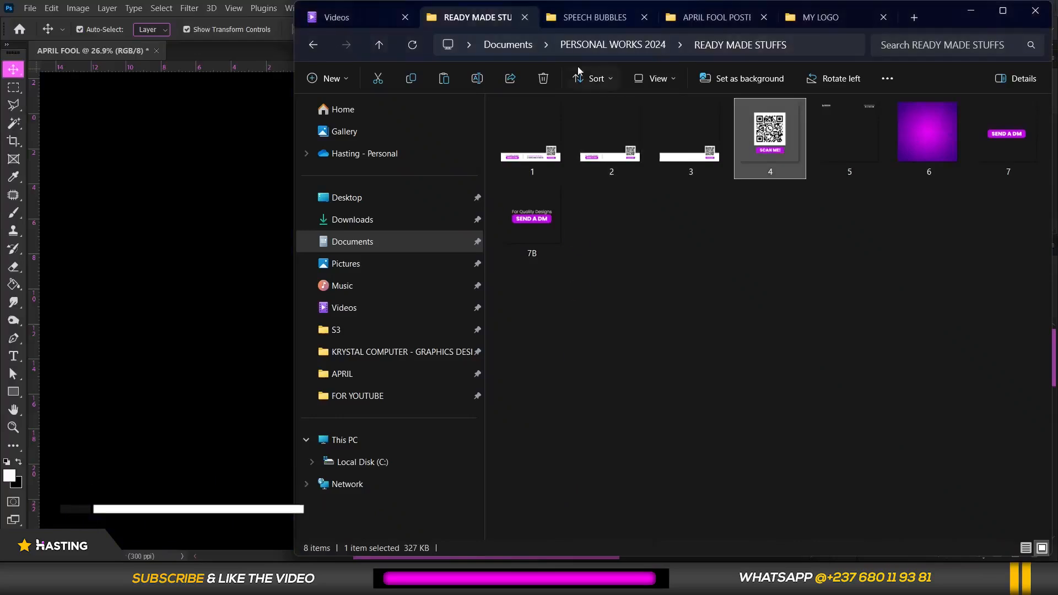
pyautogui.click(596, 17)
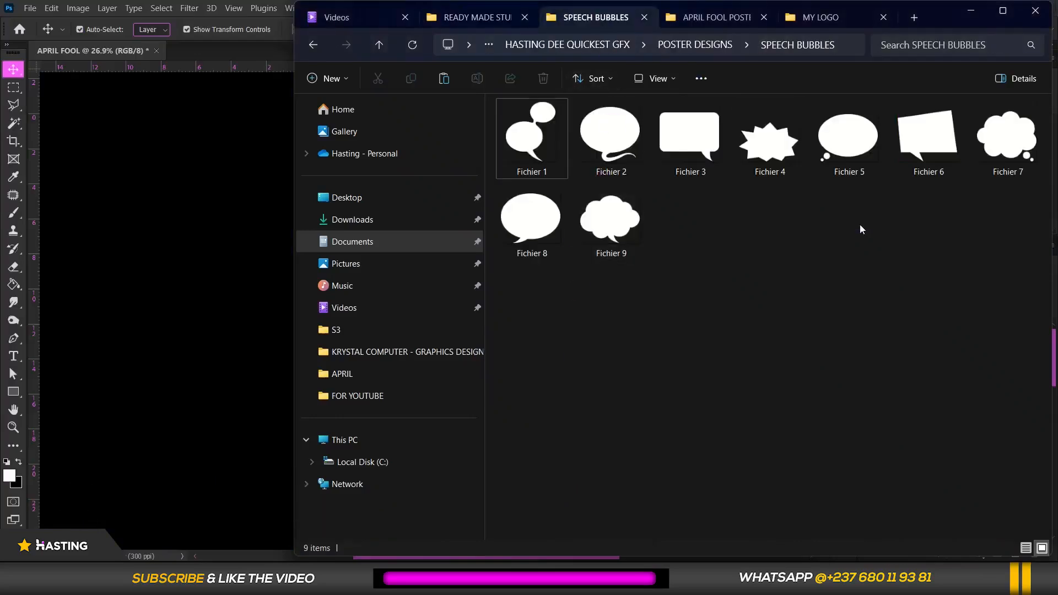
pyautogui.click(995, 139)
pyautogui.click(996, 139)
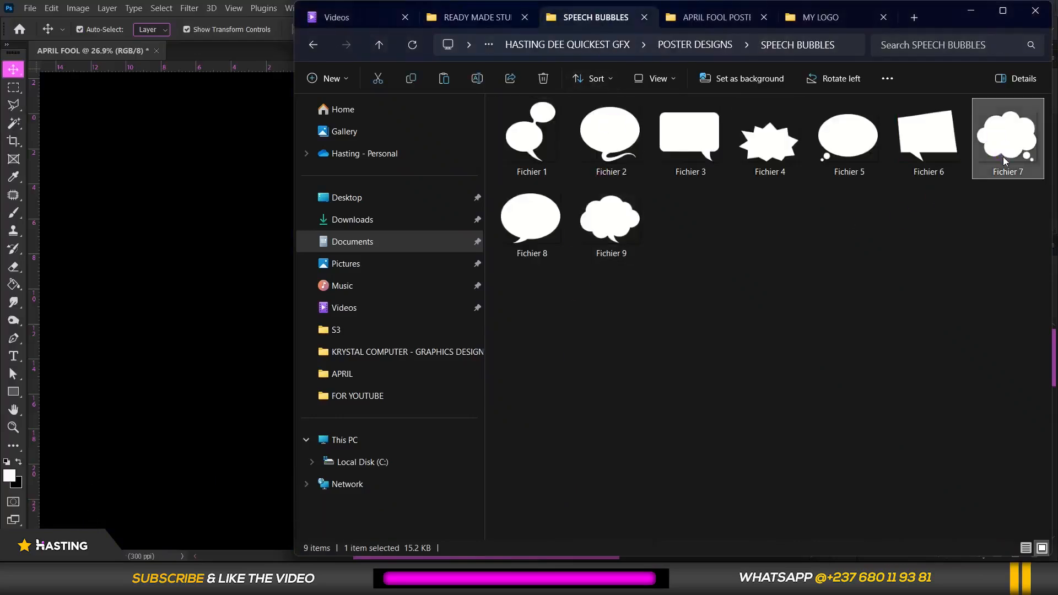
pyautogui.moveTo(1007, 154); pyautogui.dragTo(286, 186)
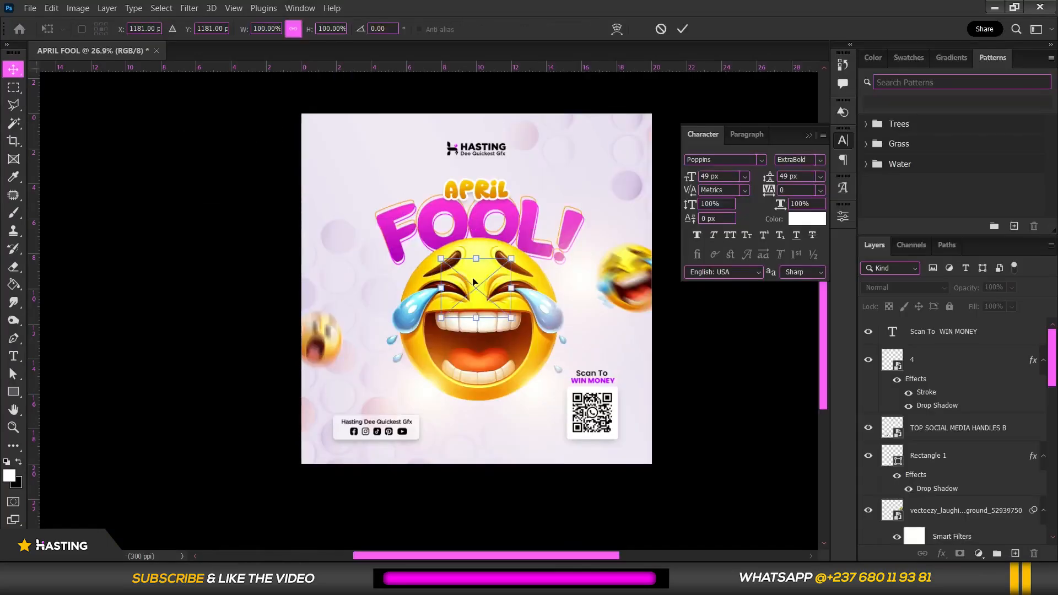
# Move the thought bubble to the poster's upper-left area beside the FOOL! headline and scale it to about 97%.
pyautogui.moveTo(483, 281); pyautogui.dragTo(387, 164)
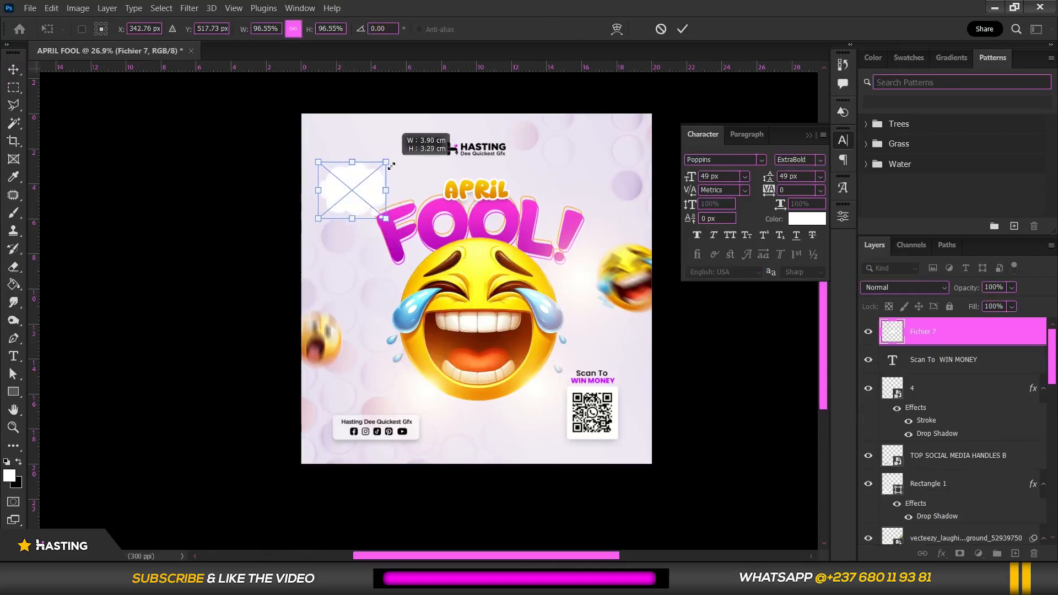
pyautogui.moveTo(361, 196); pyautogui.dragTo(363, 199)
pyautogui.press('Return')
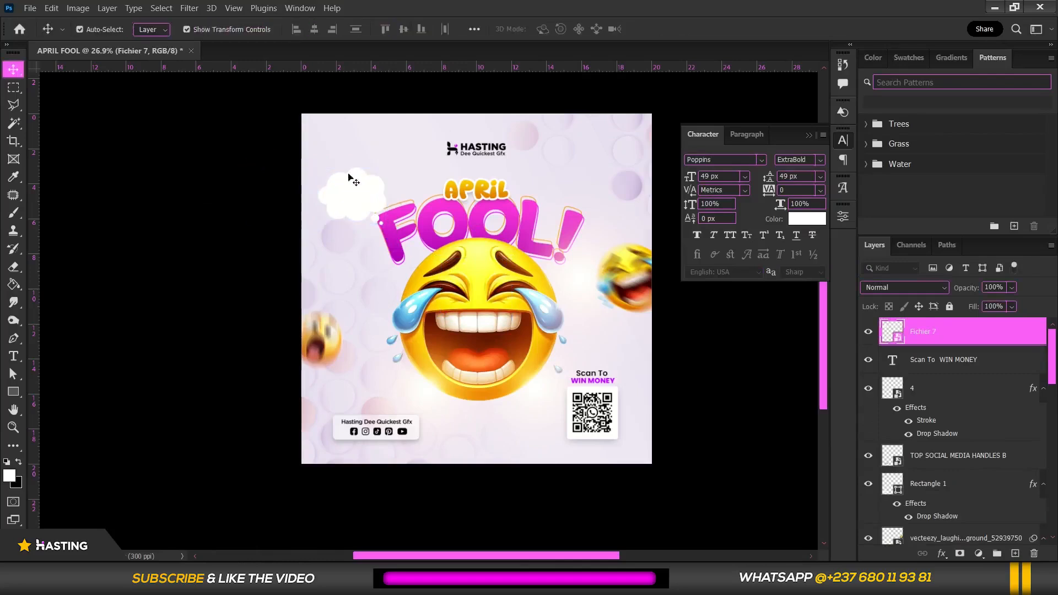
# Add a Multiply drop shadow to the thought bubble with 32% opacity, 90° angle, 24 px distance and 38 px size.
pyautogui.scroll(2, 368, 182)
pyautogui.click(350, 146)
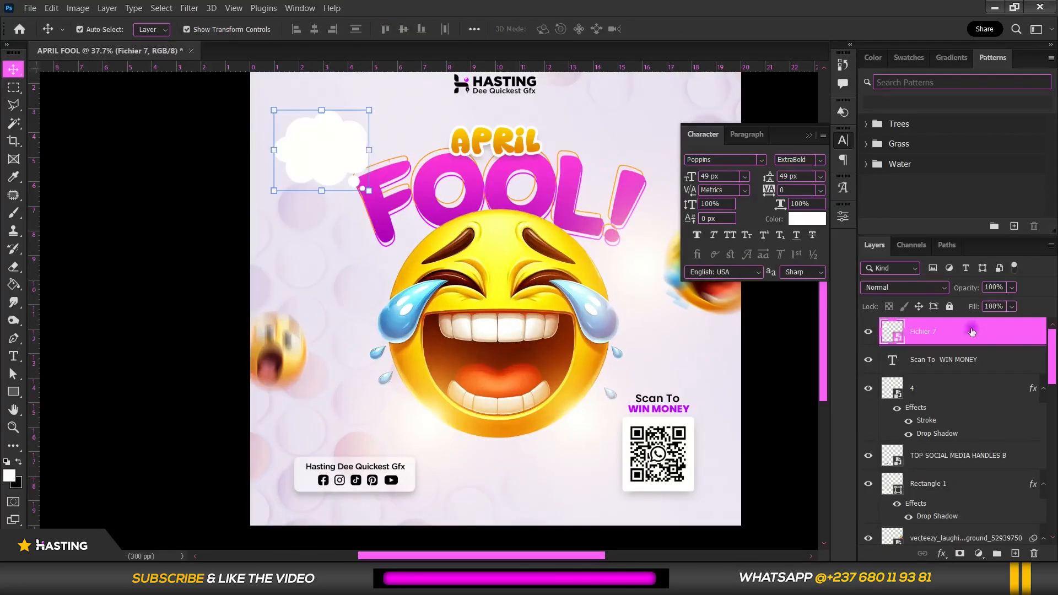
pyautogui.rightClick(971, 332)
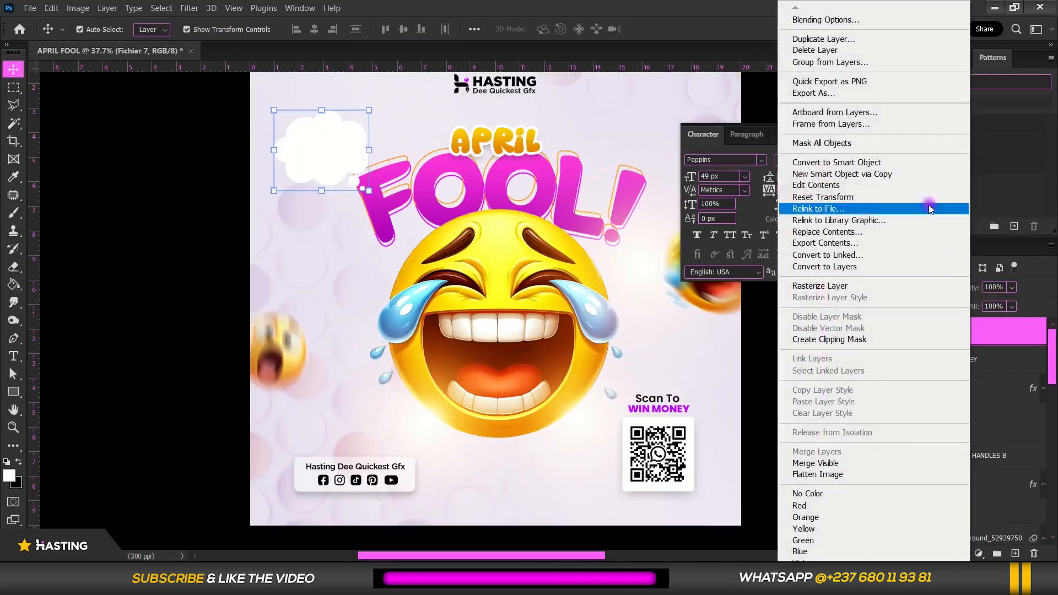
pyautogui.click(871, 24)
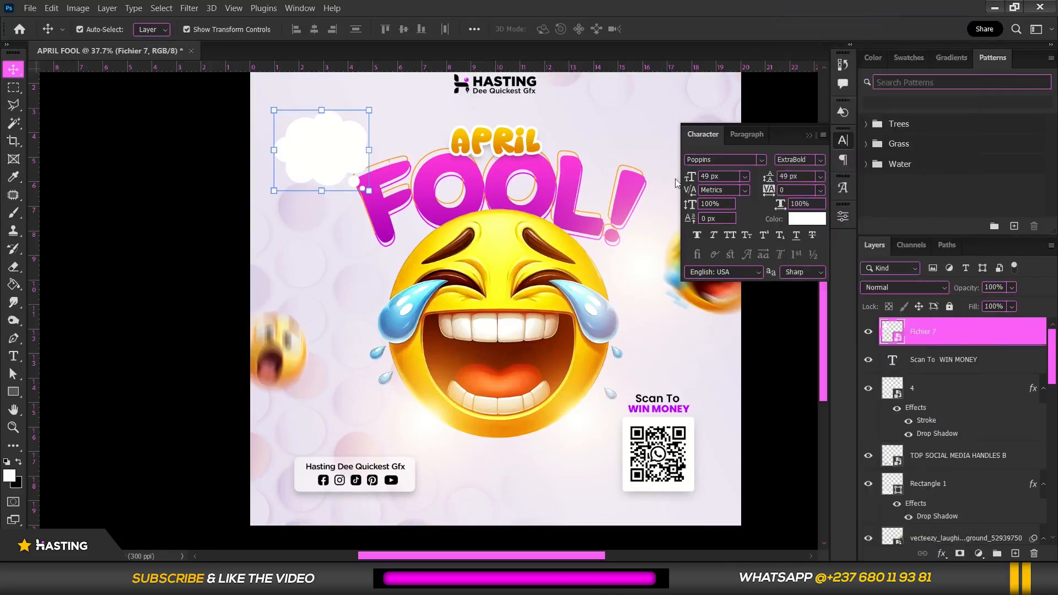
pyautogui.click(582, 338)
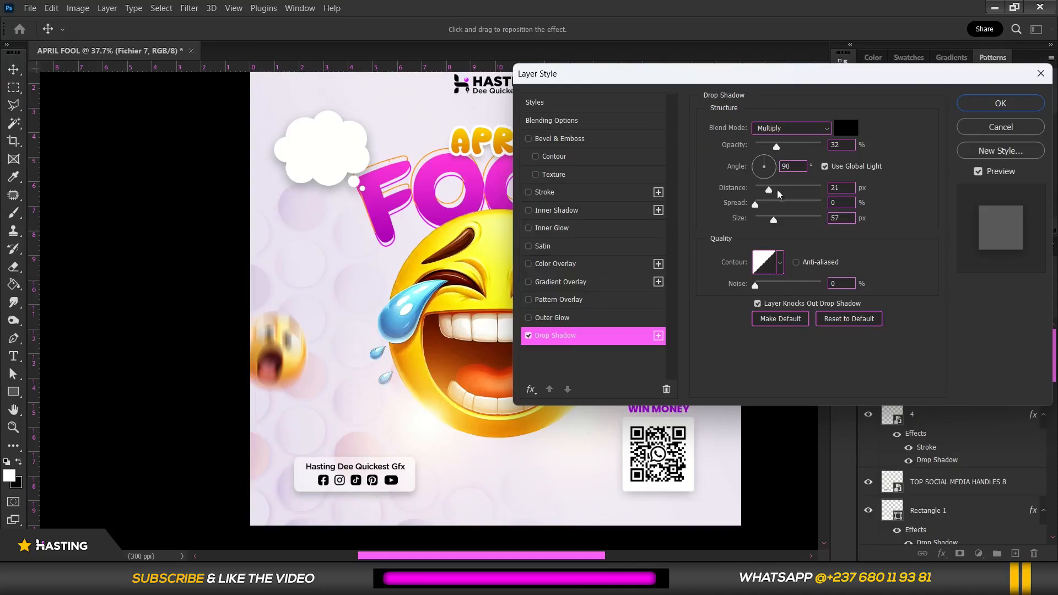
pyautogui.click(762, 222)
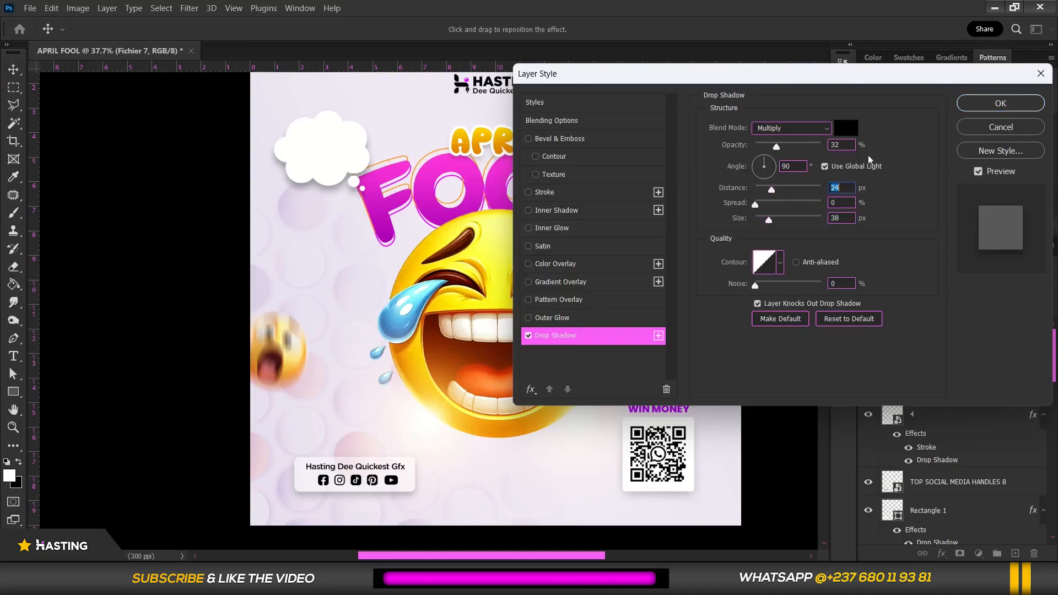
pyautogui.click(1000, 103)
# Start a black, centred text layer inside the thought bubble in Poppins SemiBold at 49 px.
pyautogui.scroll(-1, 224, 165)
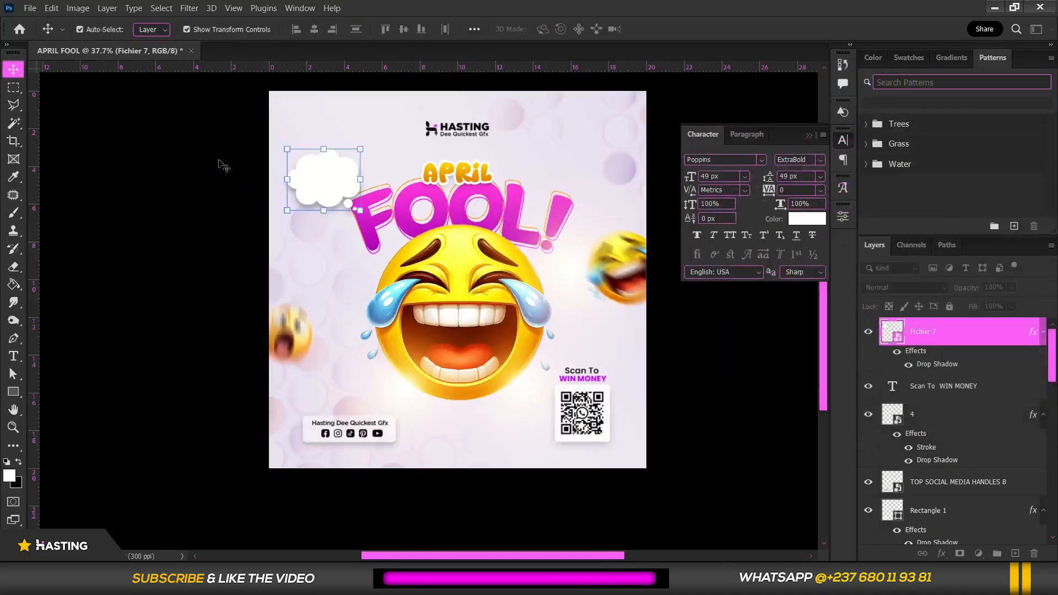
pyautogui.scroll(1, 325, 118)
pyautogui.click(325, 118)
pyautogui.scroll(1, 301, 167)
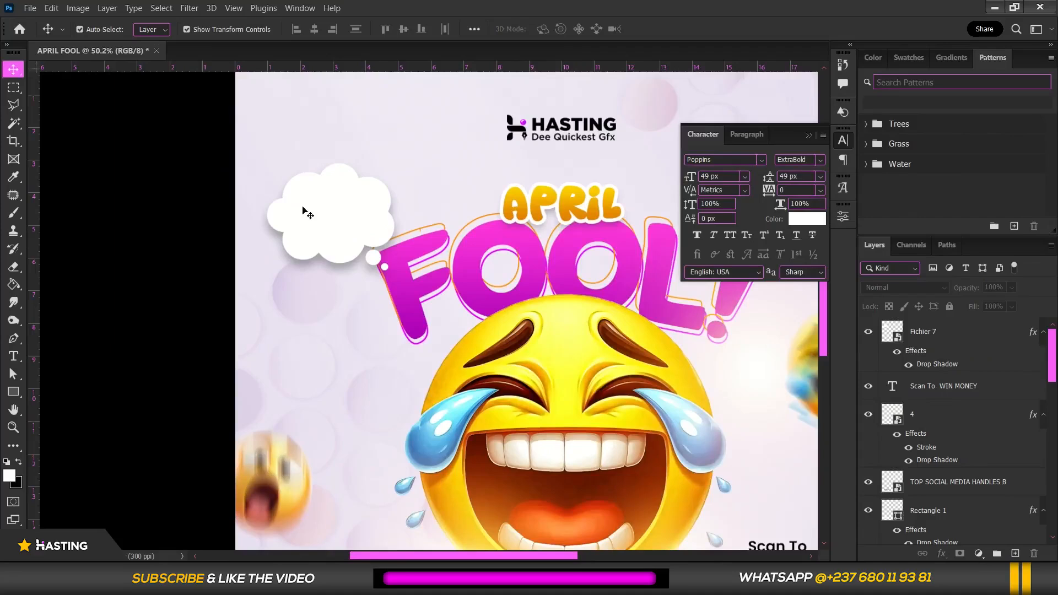
pyautogui.scroll(1, 297, 208)
pyautogui.click(13, 356)
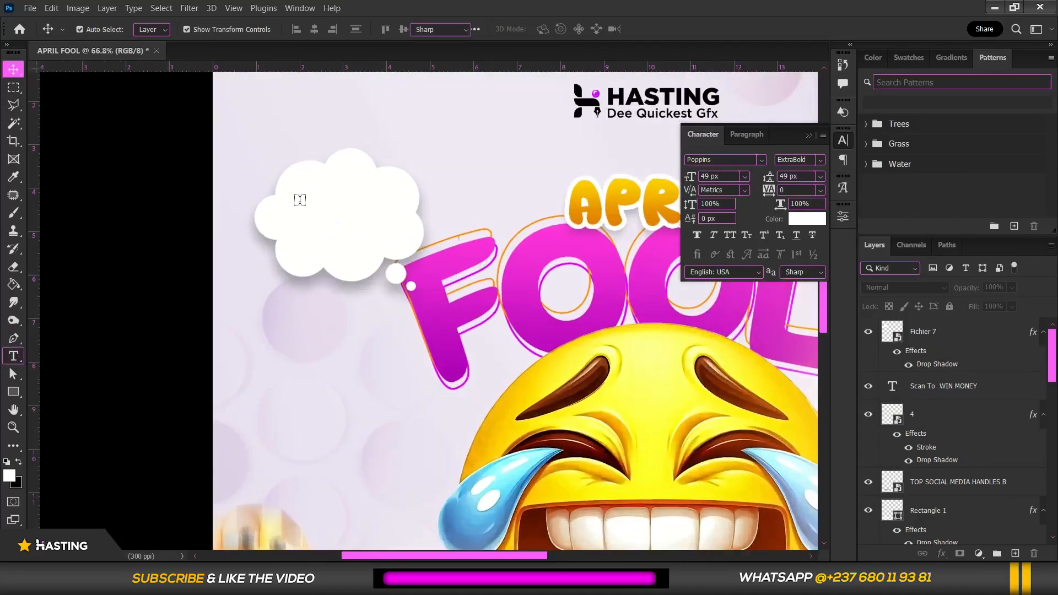
pyautogui.click(300, 200)
pyautogui.click(545, 29)
pyautogui.click(460, 158)
pyautogui.click(820, 159)
pyautogui.click(803, 317)
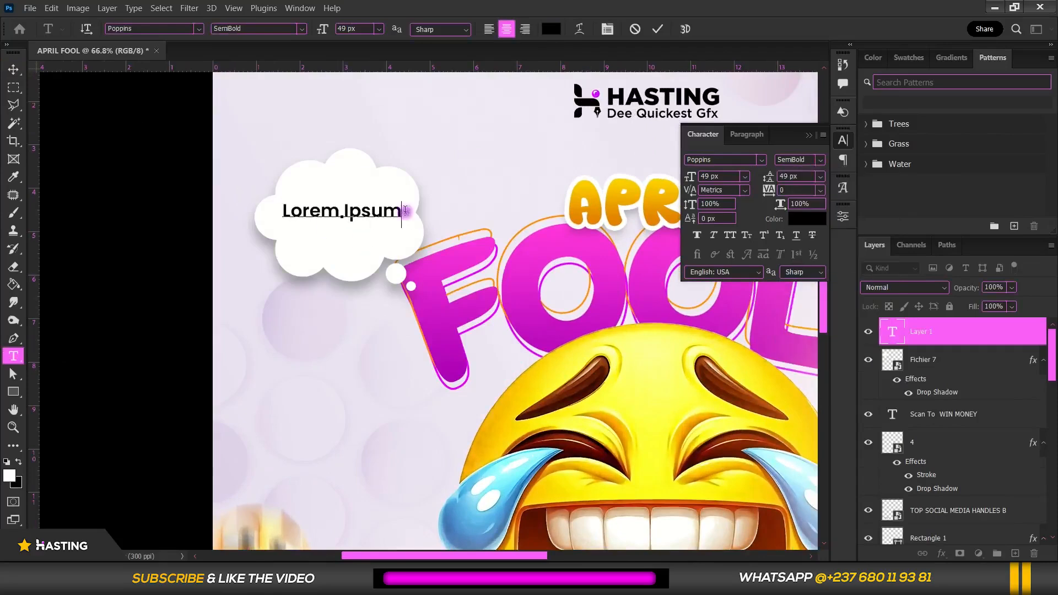
# Replace the placeholder text in the thought bubble with "My services are now FREE!".
pyautogui.moveTo(404, 210); pyautogui.dragTo(242, 215)
pyautogui.write('My services')
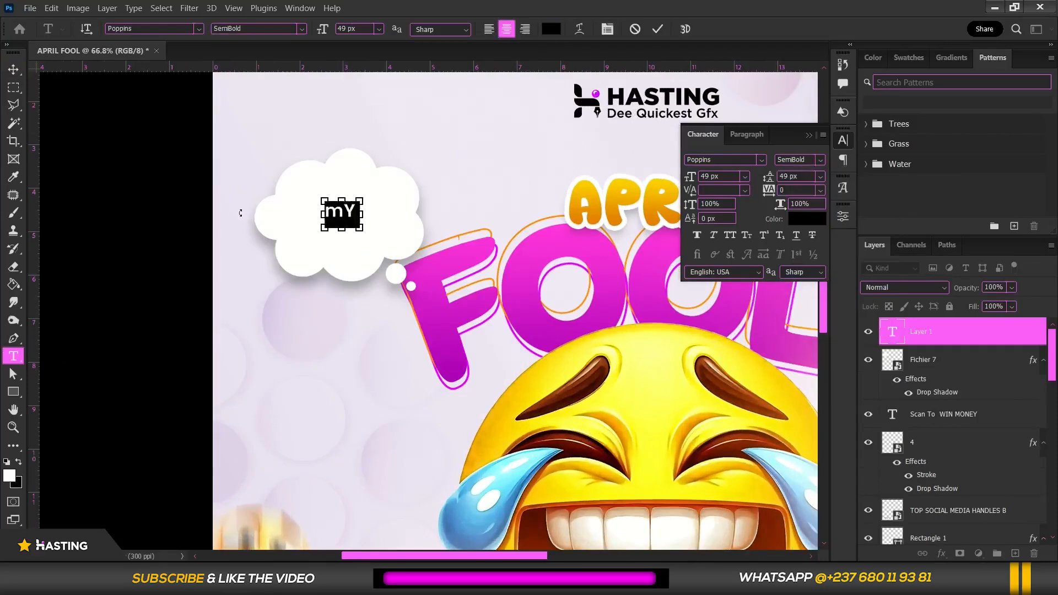
pyautogui.write(' are now FREE!')
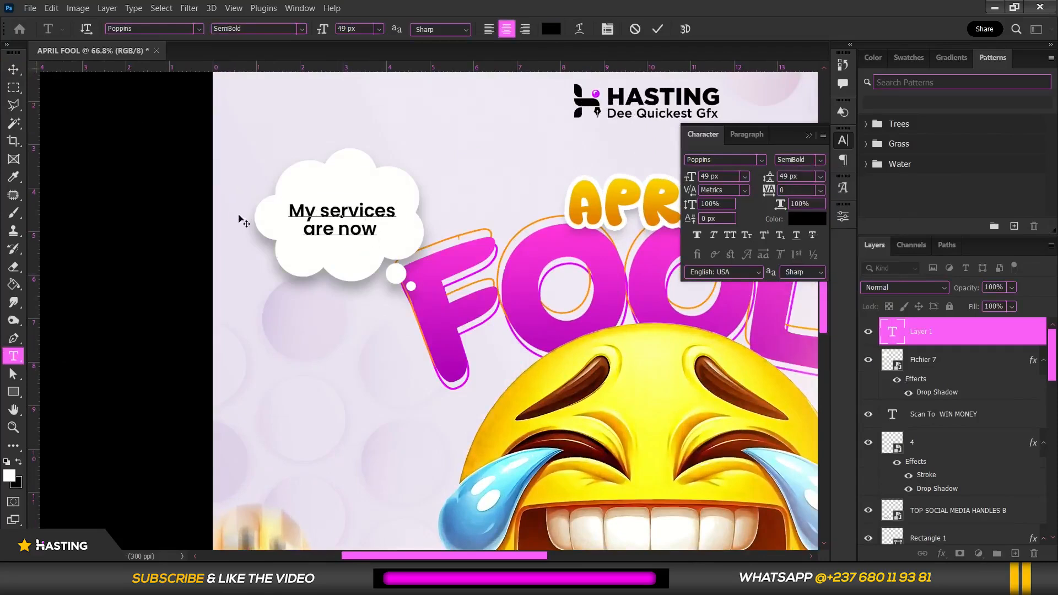
# Break the bubble text into the lines "My", "services are" and "now free!", with "free" in lowercase.
pyautogui.click(357, 248)
pyautogui.press('Return')
pyautogui.moveTo(347, 294); pyautogui.dragTo(346, 277)
pyautogui.click(302, 228)
pyautogui.press('BackSpace')
pyautogui.click(376, 209)
pyautogui.press('Return')
pyautogui.click(317, 245)
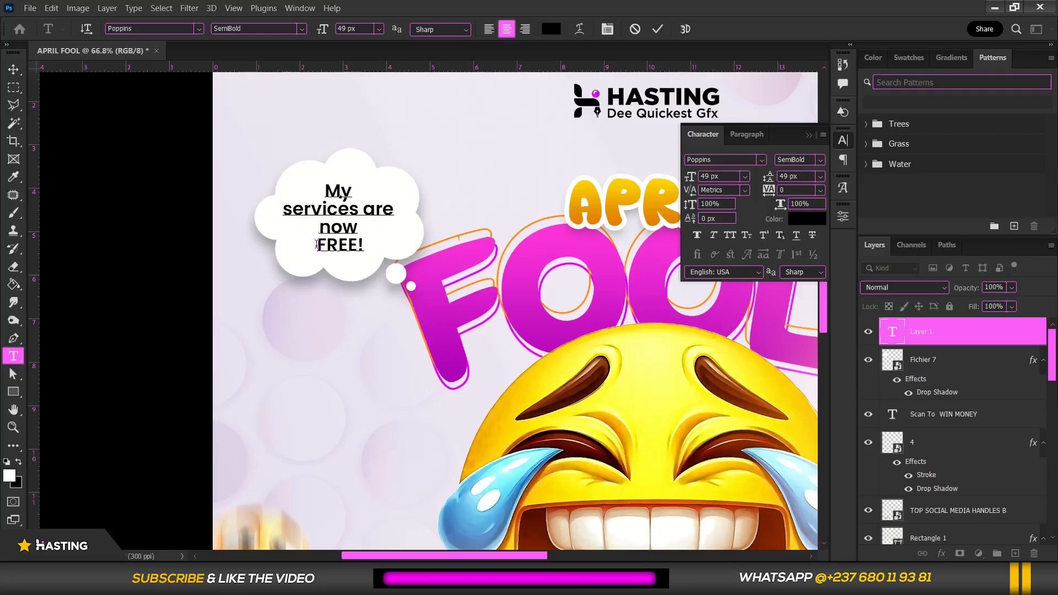
pyautogui.press('BackSpace')
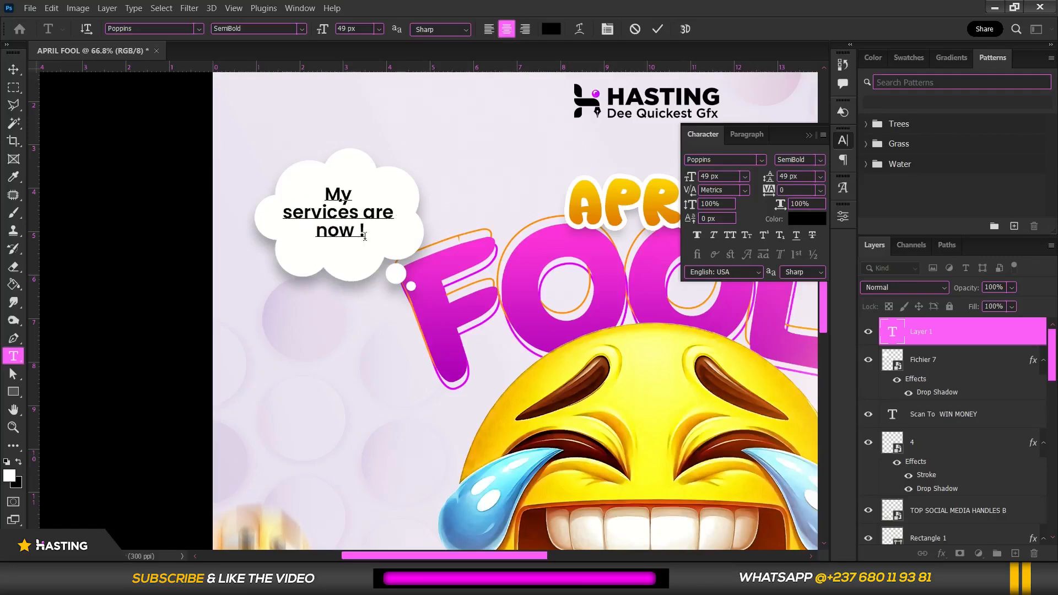
# Set the whole bubble text to Bold with 52 px leading and commit it.
pyautogui.hotkey('ctrl', 'a')
pyautogui.click(820, 160)
pyautogui.click(816, 302)
pyautogui.click(804, 176)
pyautogui.press('Up')
pyautogui.press('Up')
pyautogui.press('Up')
pyautogui.click(326, 181)
pyautogui.hotkey('ctrl', 'Return')
pyautogui.press('v')
pyautogui.hotkey('ctrl', '-')
pyautogui.hotkey('ctrl', '-')
pyautogui.click(208, 164)
# Rotate the bubble text counterclockwise by about 5.8°.
pyautogui.scroll(6, 441, 293)
pyautogui.click(433, 284)
pyautogui.click(452, 288)
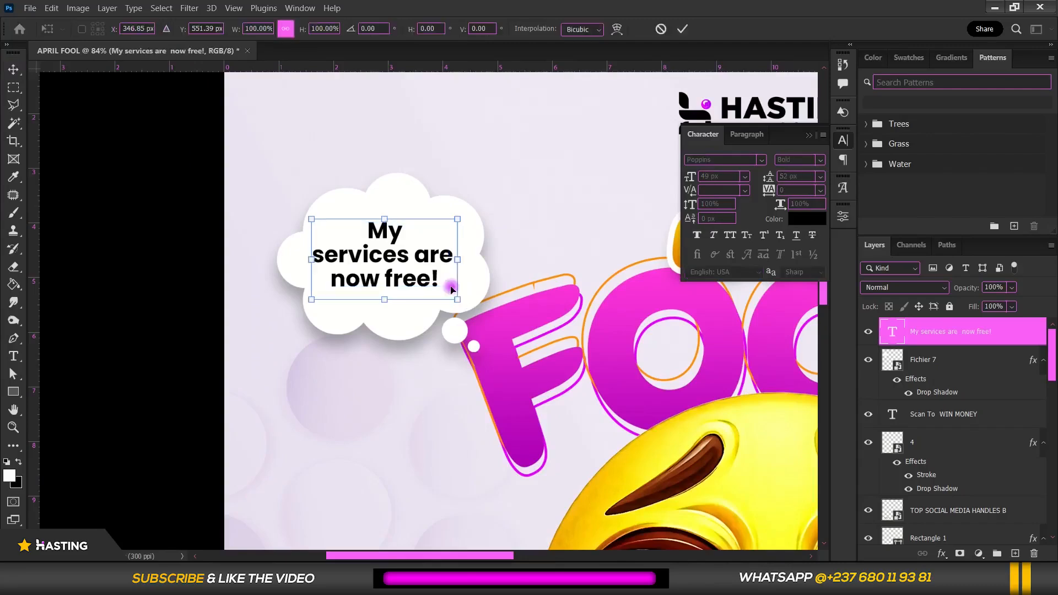
pyautogui.moveTo(473, 321); pyautogui.dragTo(481, 312)
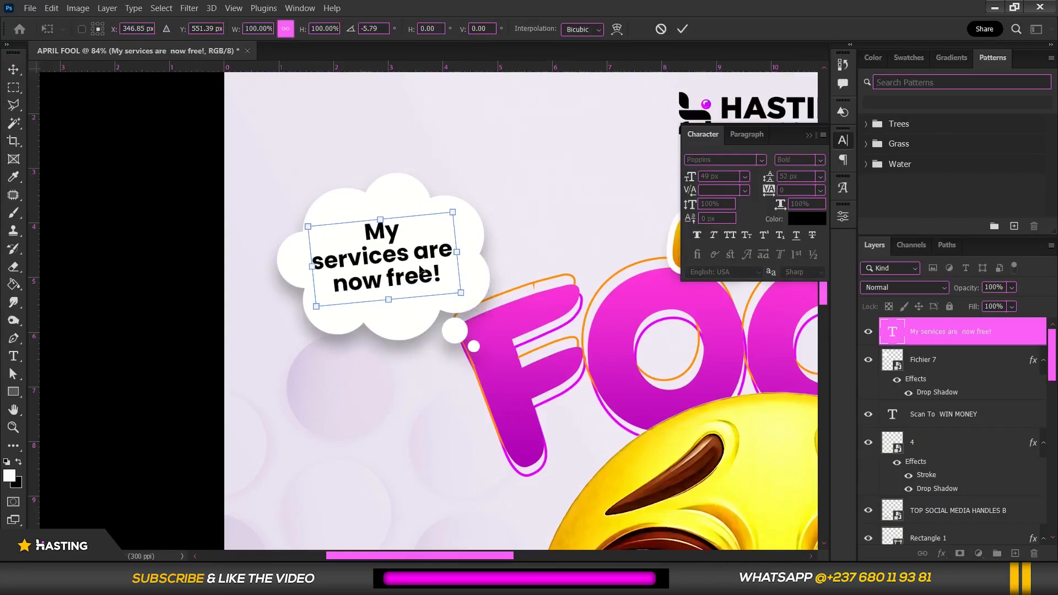
pyautogui.press('Return')
# Scale the thought bubble down to about 90% so it fits more closely around its text.
pyautogui.click(481, 233)
pyautogui.moveTo(490, 173); pyautogui.dragTo(480, 180)
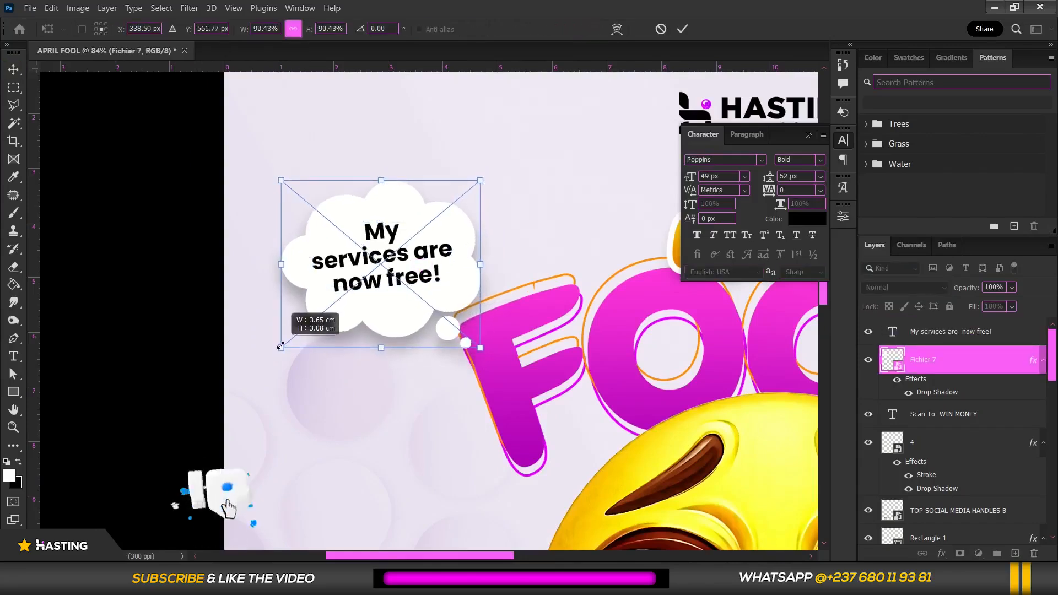
pyautogui.doubleClick(300, 241)
pyautogui.click(210, 231)
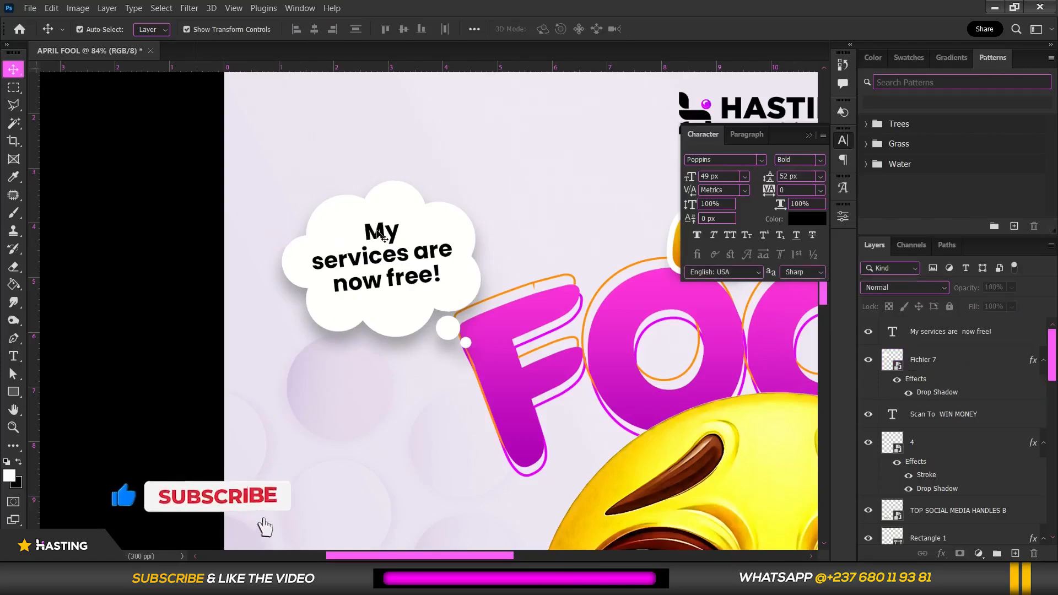
# Move the thought bubble together with its text down beside the laughing emoji's upper-left edge, below the F of FOOL, and deselect them.
pyautogui.click(381, 233)
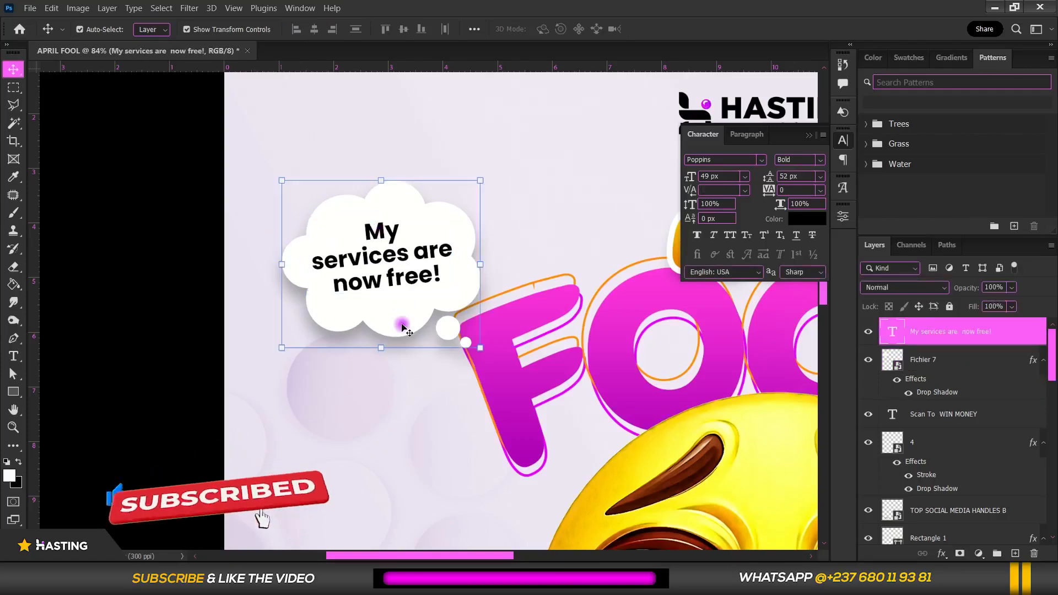
pyautogui.keyDown('shift'); pyautogui.click(406, 330); pyautogui.keyUp('shift')
pyautogui.scroll(-5, 381, 282)
pyautogui.scroll(-2, 376, 278)
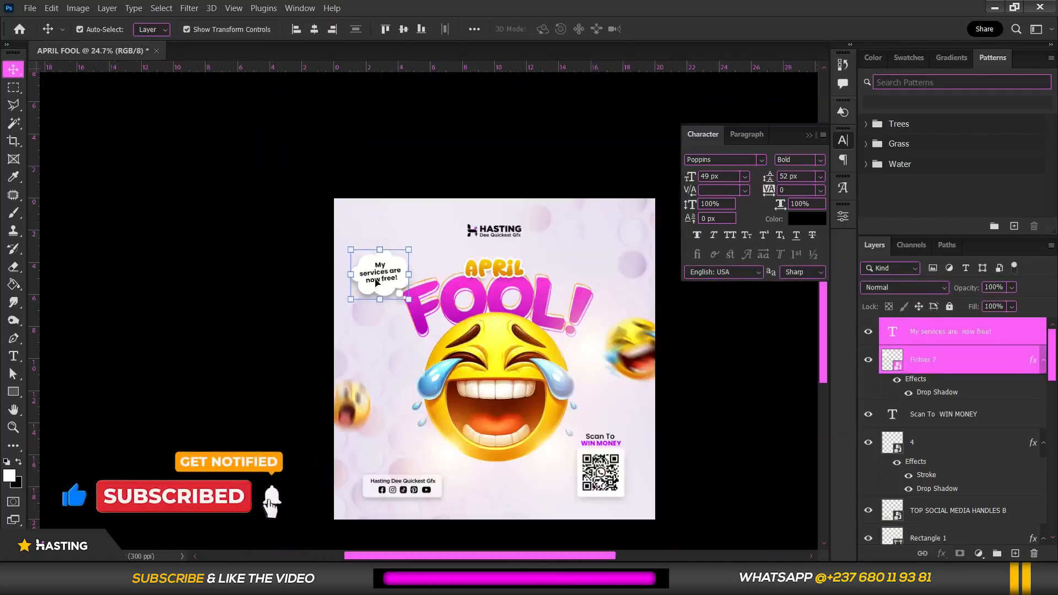
pyautogui.scroll(2, 641, 408)
pyautogui.moveTo(267, 227); pyautogui.dragTo(291, 315)
pyautogui.scroll(-1, 222, 217)
pyautogui.scroll(-2, 186, 194)
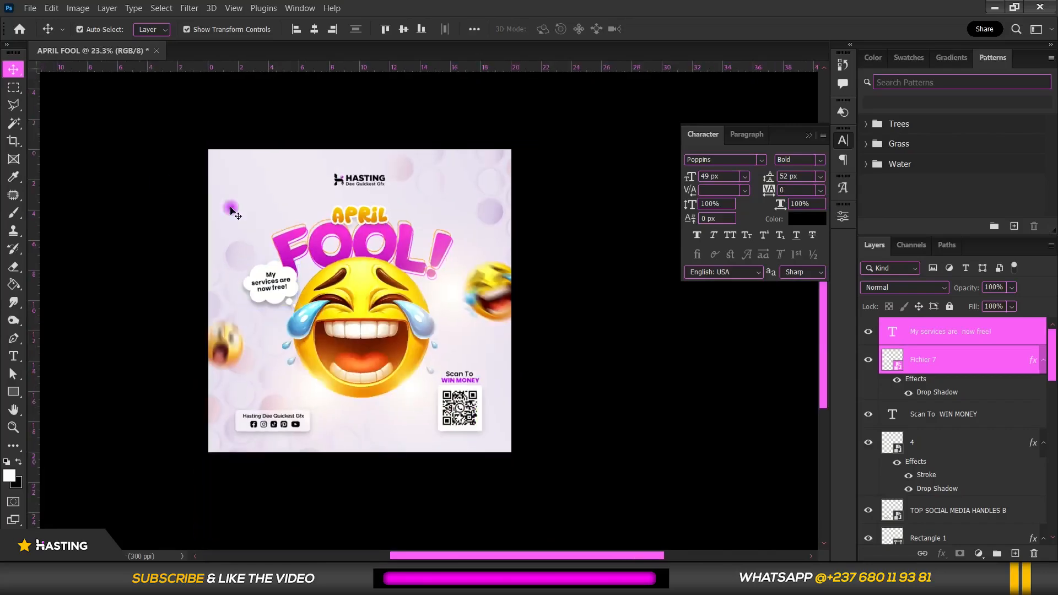
pyautogui.click(471, 370)
# Shift the thought bubble and its text together slightly left and down so the bubble's tail clears the laughing emoji's face.
pyautogui.scroll(1, 335, 353)
pyautogui.scroll(-1, 433, 174)
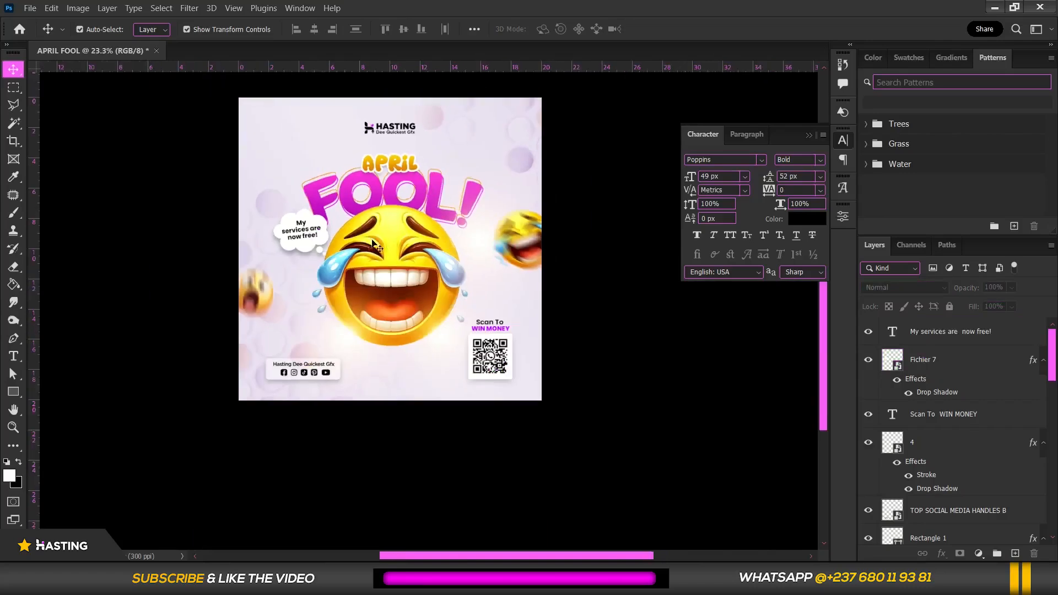
pyautogui.scroll(1, 298, 259)
pyautogui.scroll(-1, 546, 231)
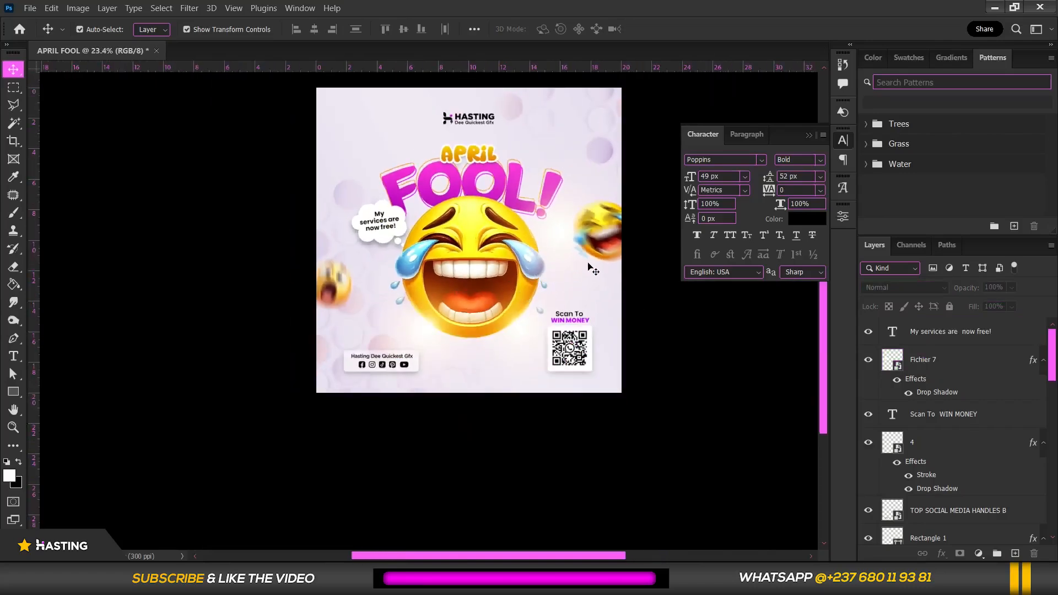
pyautogui.scroll(1, 591, 271)
pyautogui.scroll(1, 346, 242)
pyautogui.scroll(1, 339, 201)
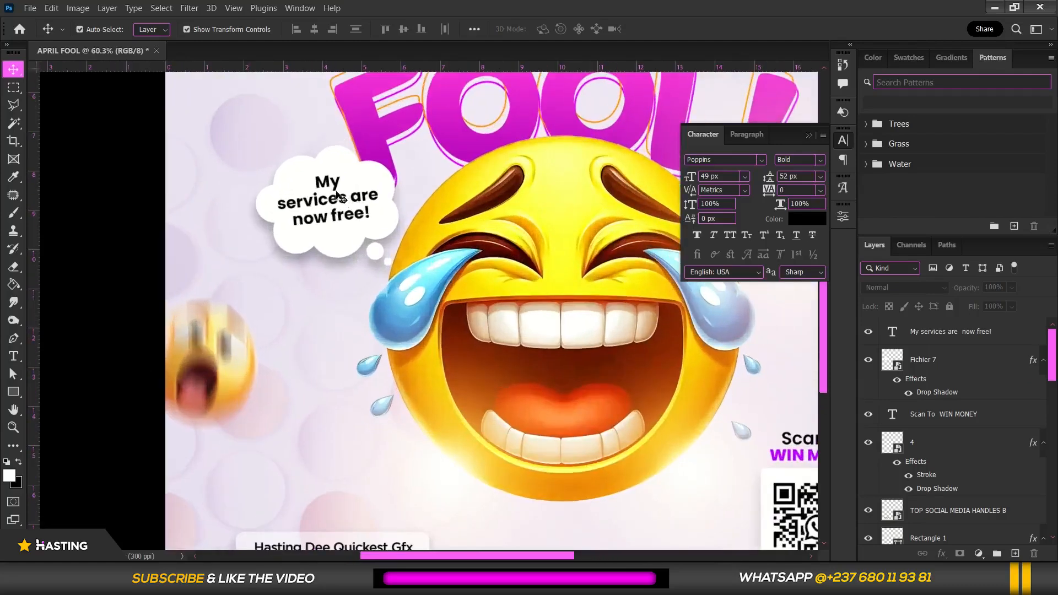
pyautogui.click(339, 196)
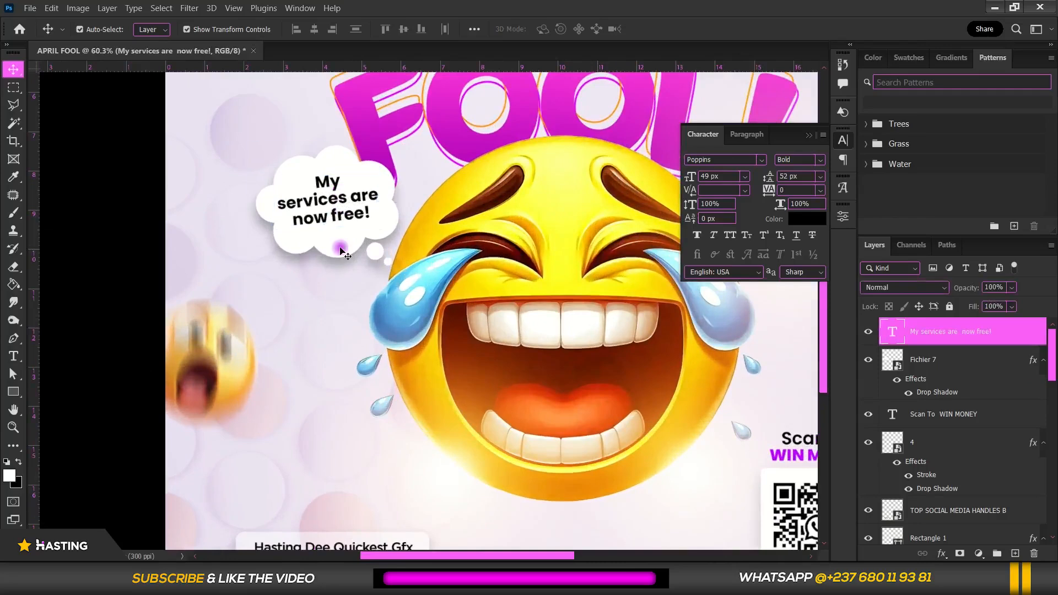
pyautogui.keyDown('shift'); pyautogui.click(342, 221); pyautogui.keyUp('shift')
pyautogui.moveTo(342, 222); pyautogui.dragTo(338, 226)
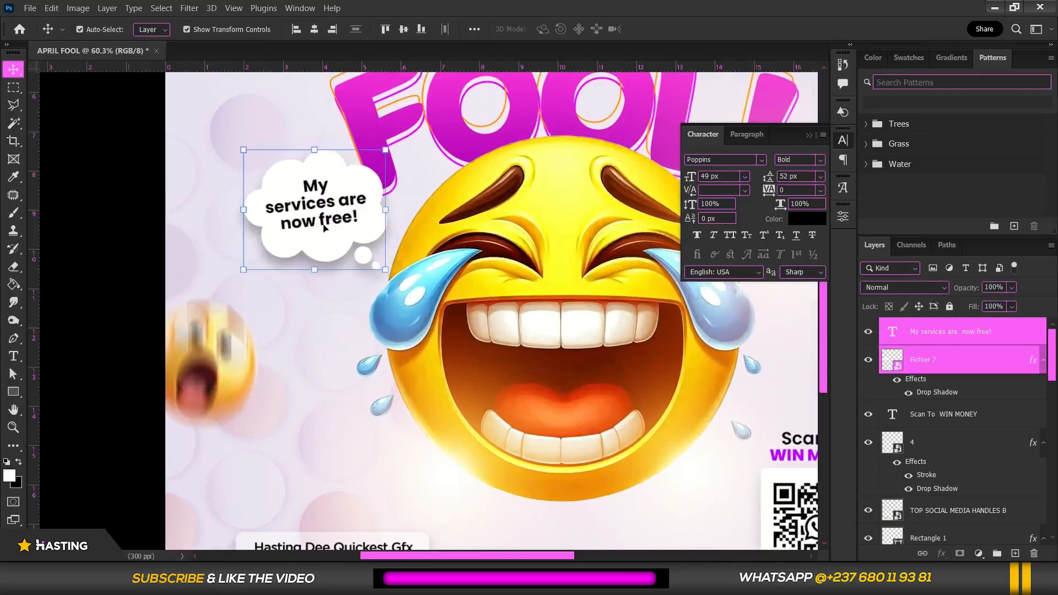
# Scale only the thought bubble shape down to 87.57%, keeping its text size, and commit the transform.
pyautogui.click(380, 237)
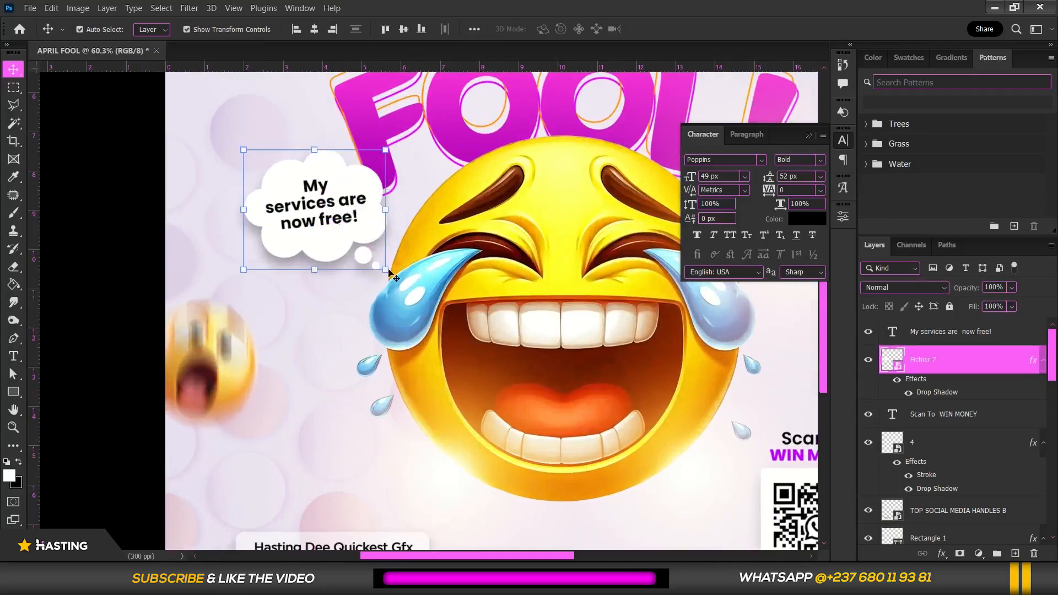
pyautogui.moveTo(385, 270); pyautogui.dragTo(383, 268)
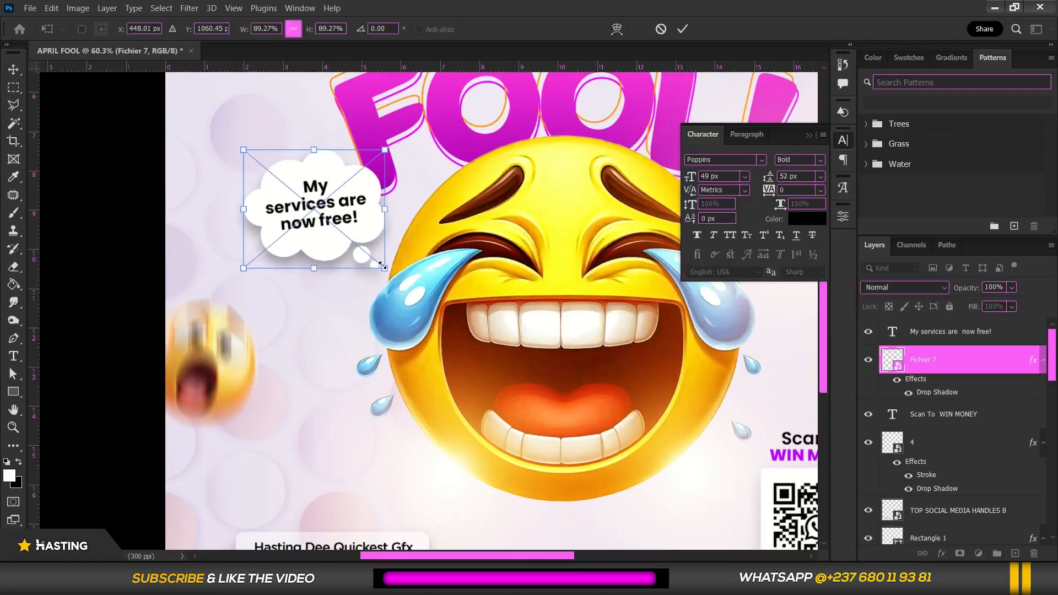
pyautogui.moveTo(384, 268); pyautogui.dragTo(382, 266)
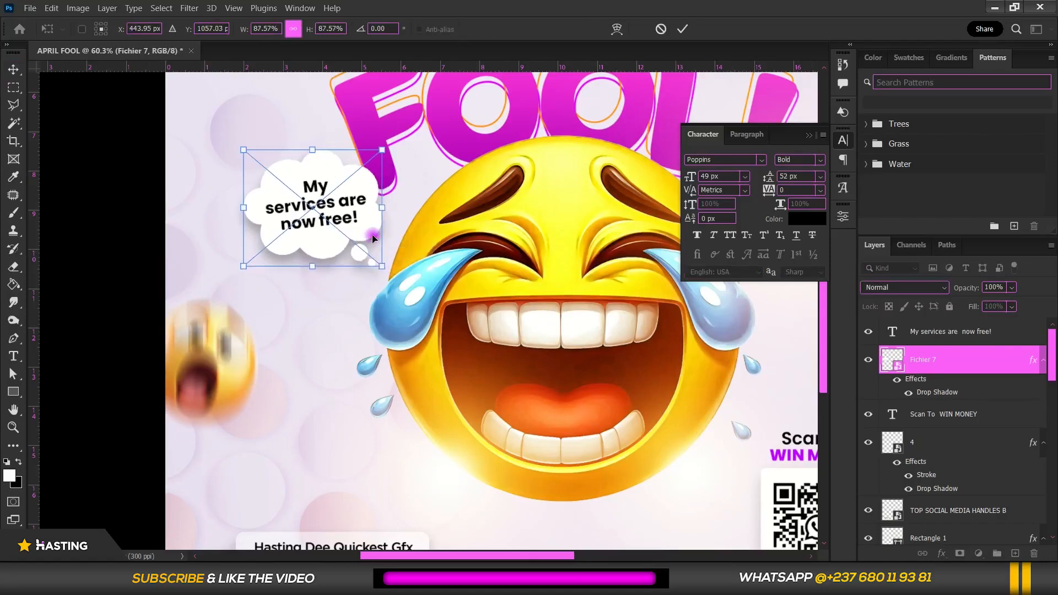
pyautogui.press('Return')
pyautogui.scroll(-2, 241, 207)
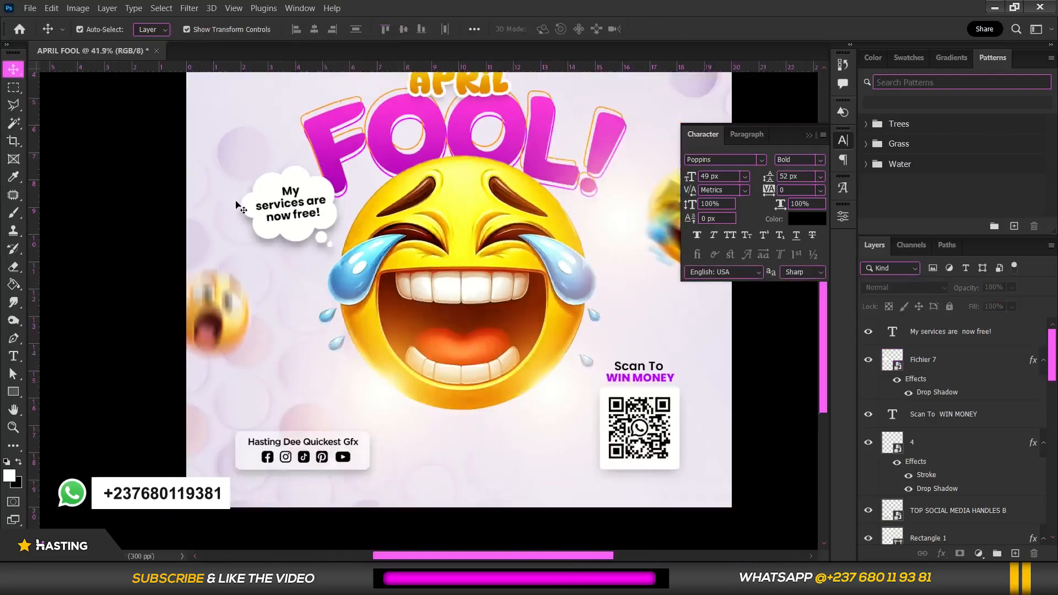
pyautogui.scroll(-3, 240, 207)
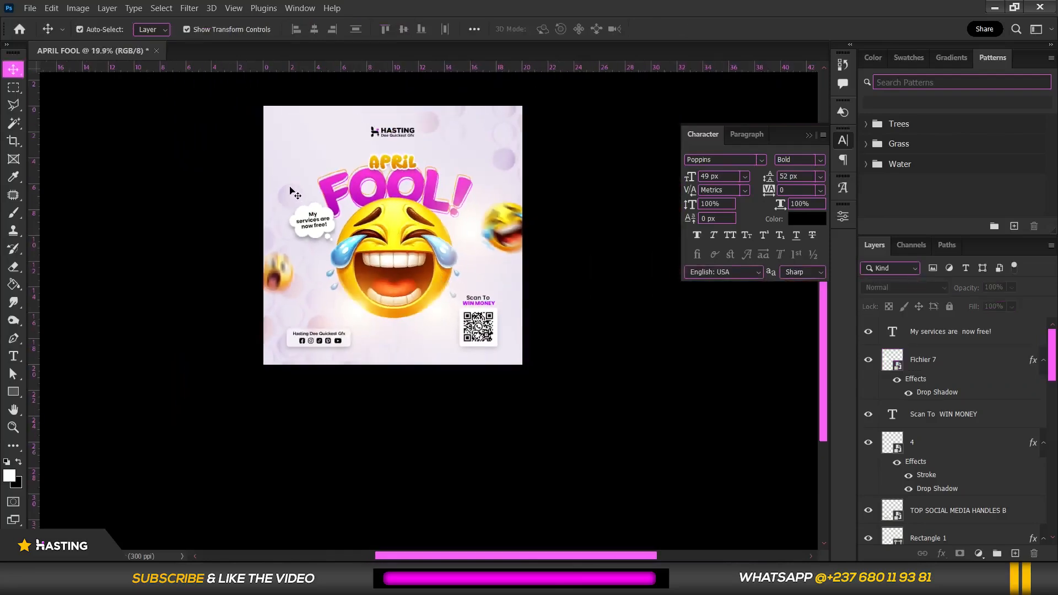